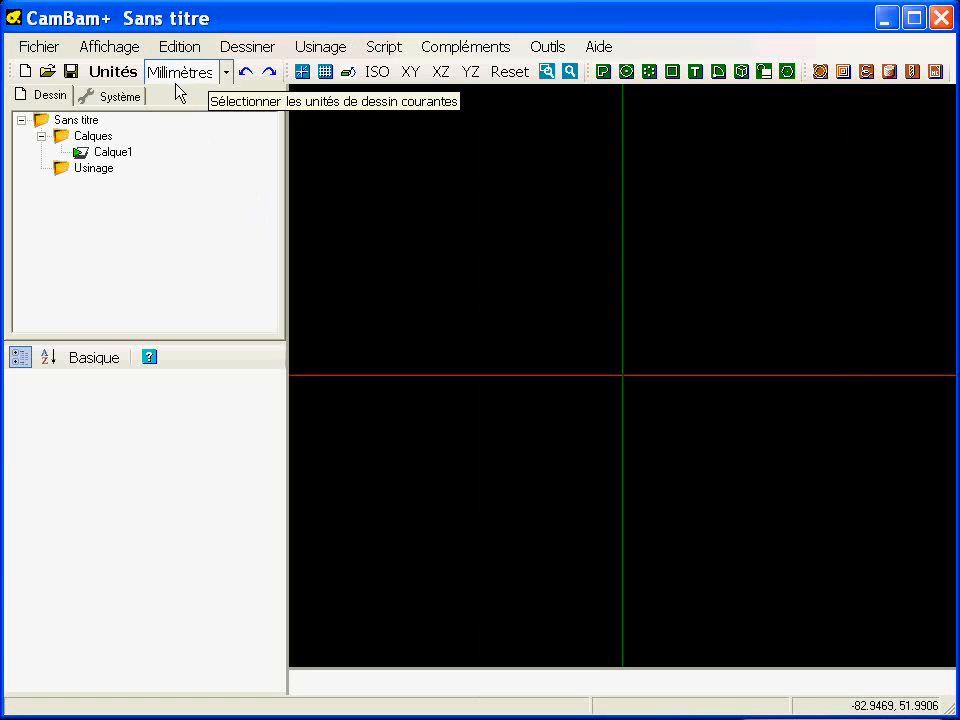
Step: Load lambrequin.BMP as the source image for a surface generated from a bitmap
{"action": "left_click", "coordinate": [245, 47]}
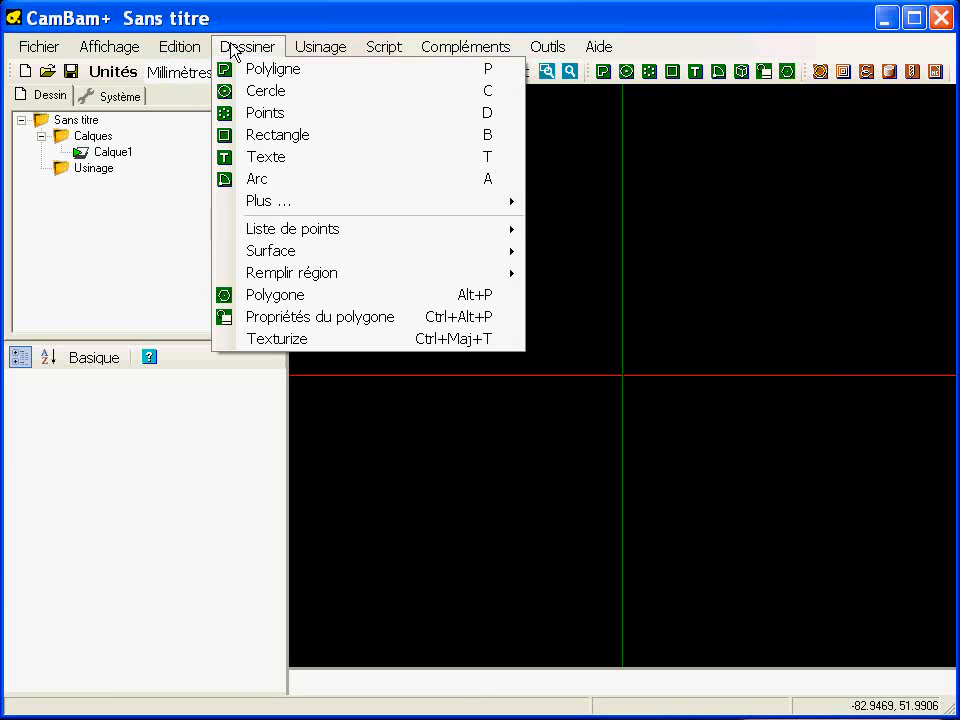
{"action": "mouse_move", "coordinate": [292, 260]}
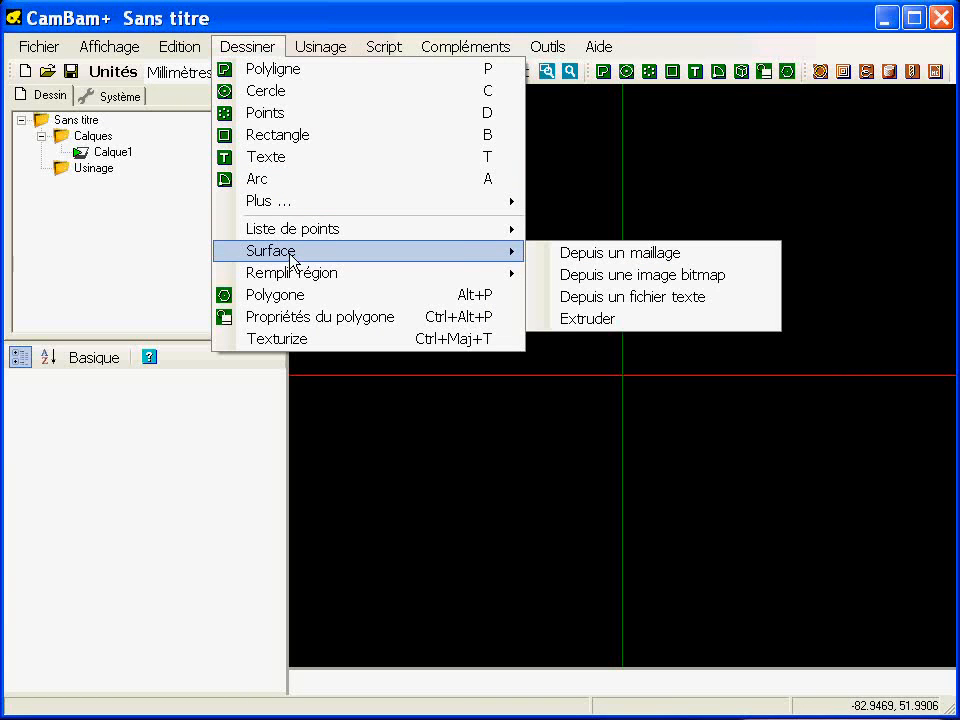
{"action": "left_click", "coordinate": [633, 283]}
{"action": "left_click_drag", "start_coordinate": [214, 11], "coordinate": [402, 100]}
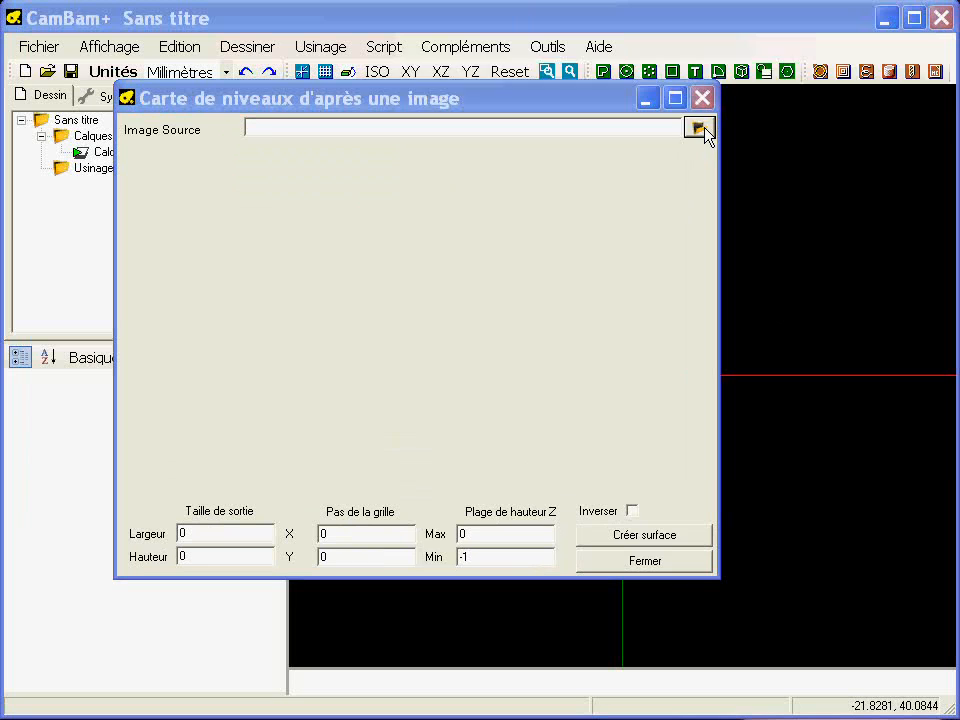
{"action": "left_click", "coordinate": [698, 127]}
{"action": "double_click", "coordinate": [557, 307]}
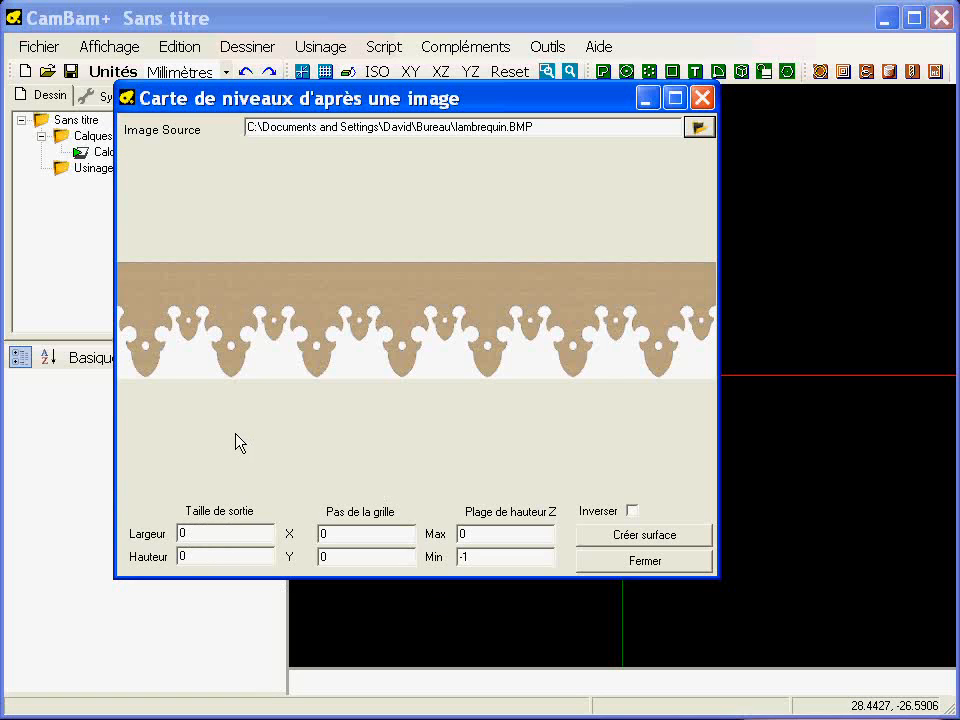
Step: Create the surface from the image with an output height of 100 and a grid step of 1 in X and Y
{"action": "left_click", "coordinate": [208, 557]}
{"action": "double_click", "coordinate": [210, 557]}
{"action": "type", "text": "100"}
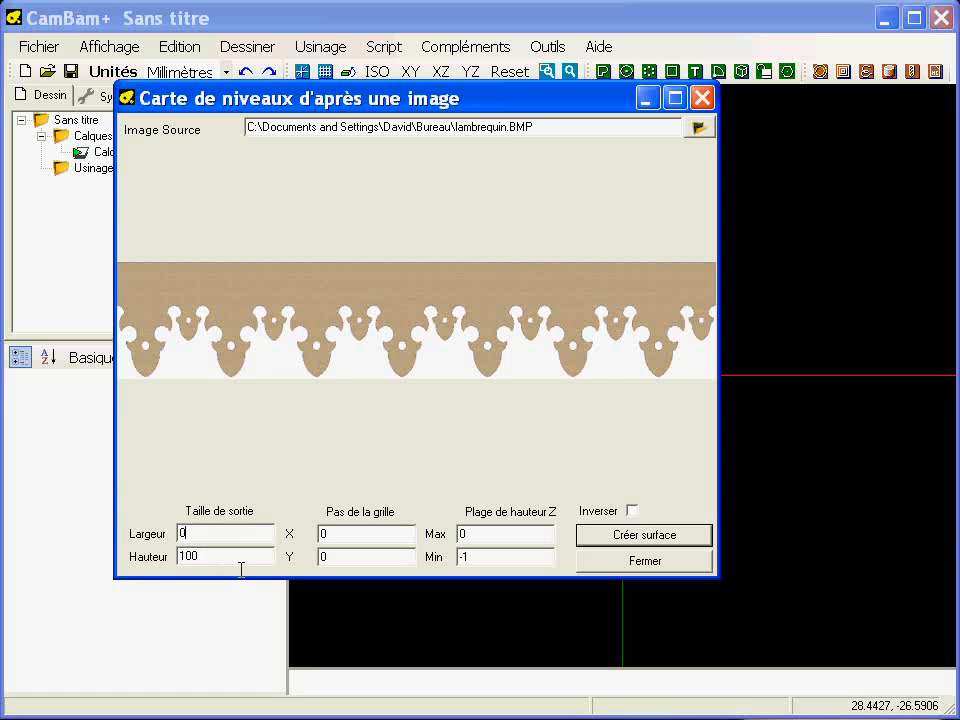
{"action": "left_click", "coordinate": [235, 534]}
{"action": "key", "text": "BackSpace"}
{"action": "key", "text": "BackSpace"}
{"action": "double_click", "coordinate": [381, 536]}
{"action": "type", "text": "1"}
{"action": "left_click", "coordinate": [640, 537]}
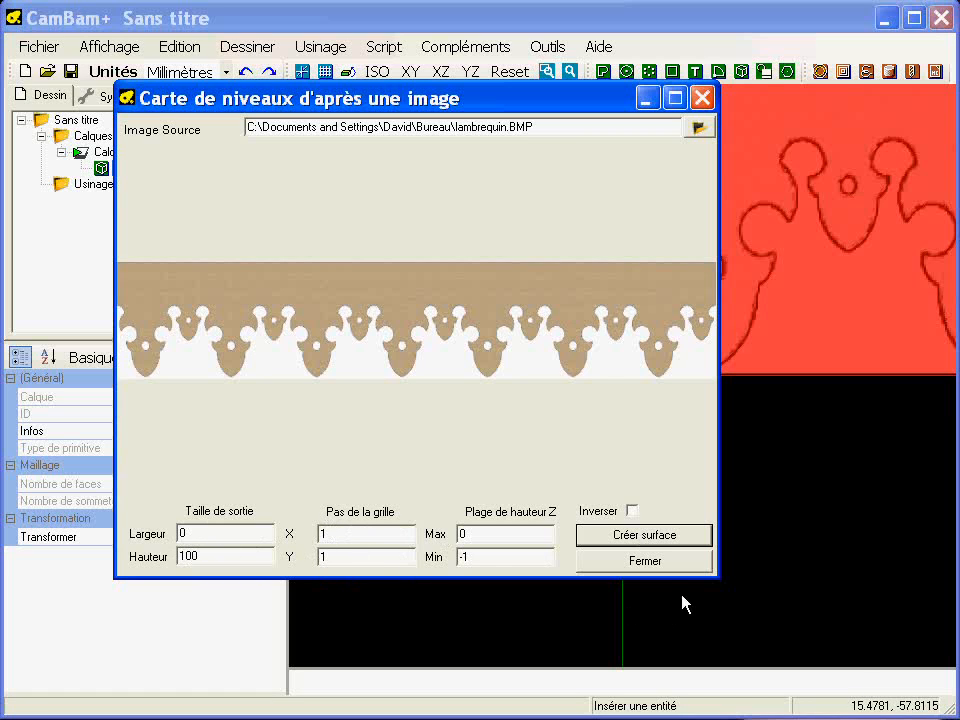
{"action": "left_click", "coordinate": [645, 561]}
Step: Examine the generated surface's relief and scalloped outline from a tilted angle and in close-up plan view
{"action": "scroll", "coordinate": [763, 221], "scroll_direction": "up", "scroll_amount": 3}
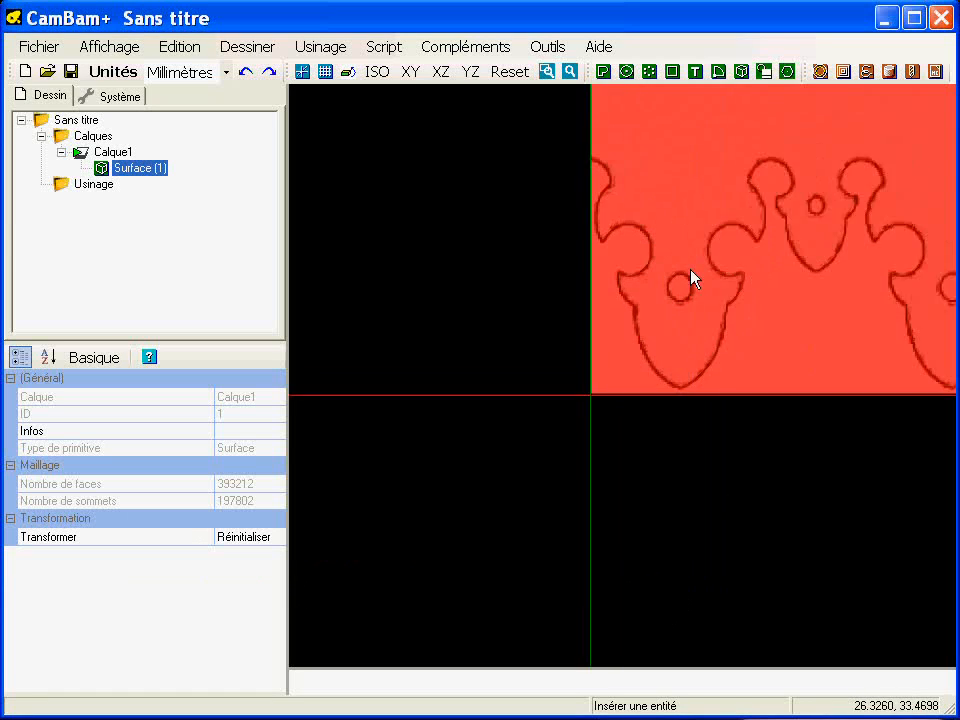
{"action": "left_click_drag", "start_coordinate": [505, 452], "coordinate": [556, 403], "text": "alt"}
{"action": "scroll", "coordinate": [556, 403], "scroll_direction": "up", "scroll_amount": 4}
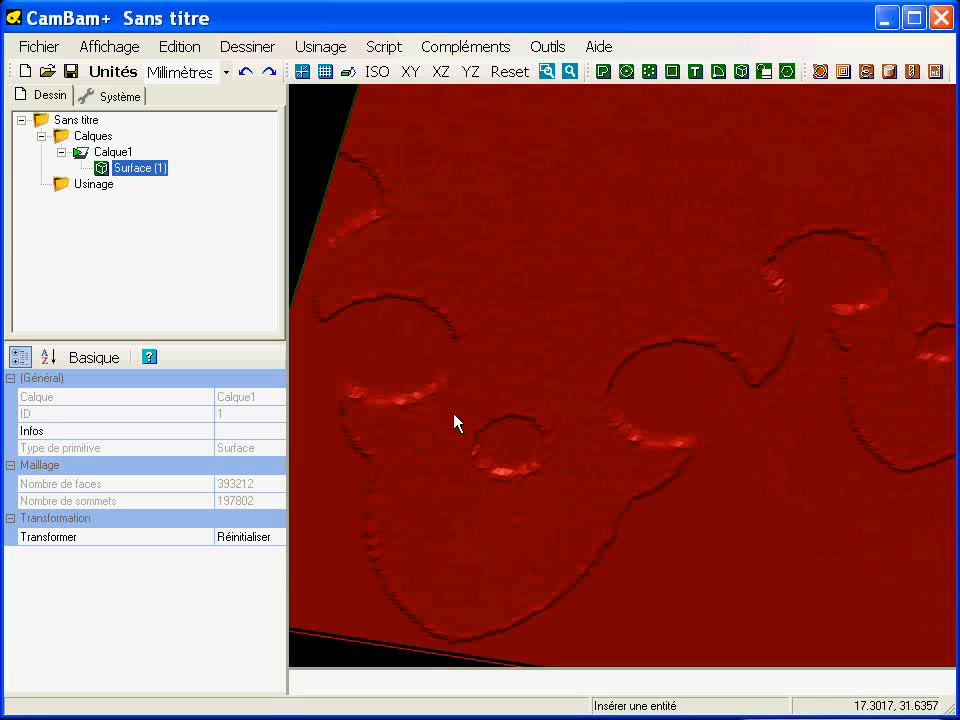
{"action": "double_click", "coordinate": [547, 439], "text": "alt"}
{"action": "middle_click_drag", "start_coordinate": [456, 432], "coordinate": [639, 443]}
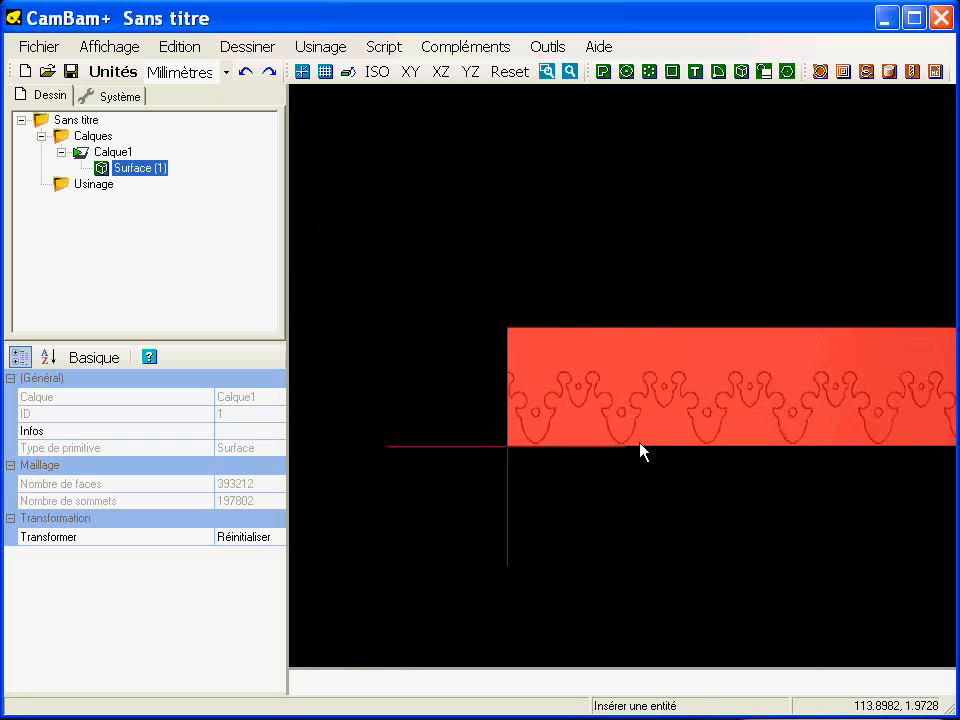
{"action": "left_click", "coordinate": [583, 476]}
{"action": "scroll", "coordinate": [587, 456], "scroll_direction": "up", "scroll_amount": 5}
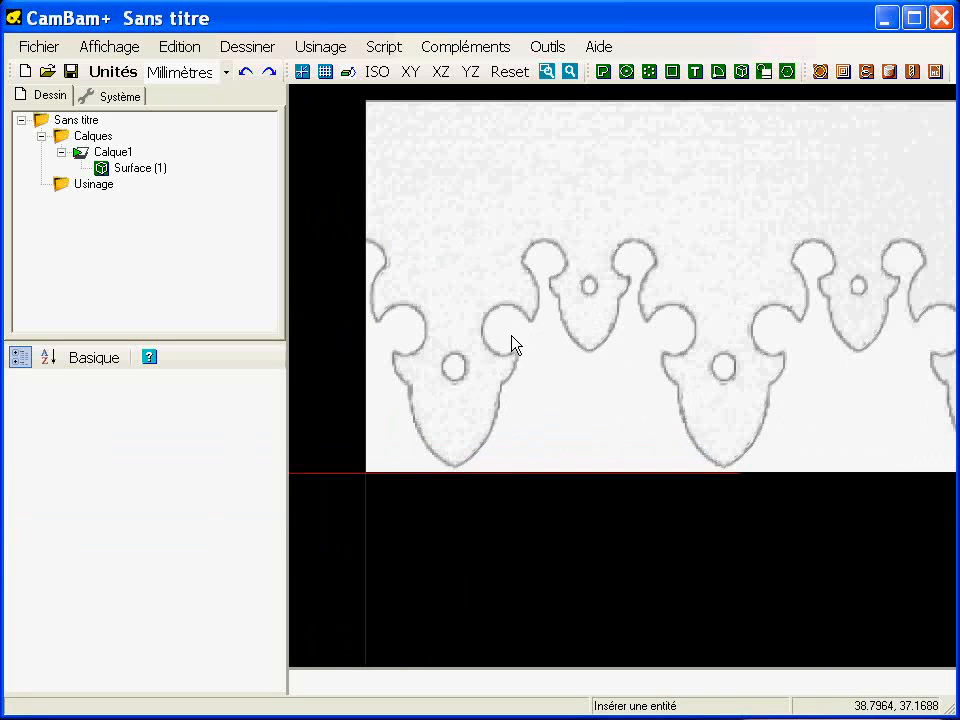
{"action": "middle_click_drag", "start_coordinate": [512, 344], "coordinate": [564, 371]}
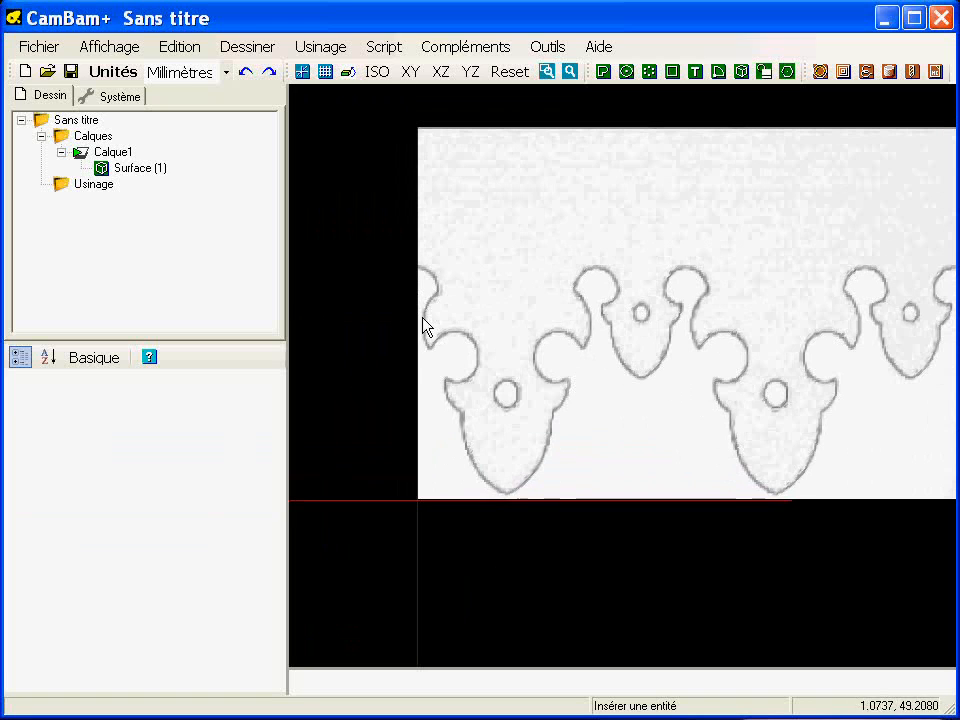
{"action": "scroll", "coordinate": [529, 439], "scroll_direction": "up", "scroll_amount": 3}
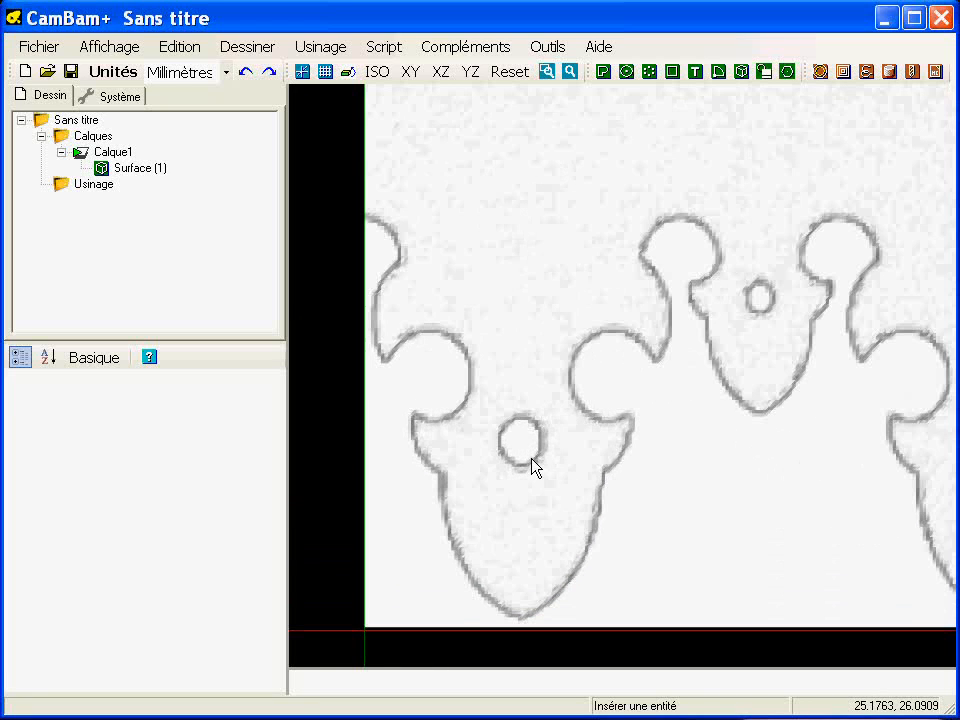
Step: Slice the surface in Z with a slice width of 1
{"action": "left_click", "coordinate": [469, 402]}
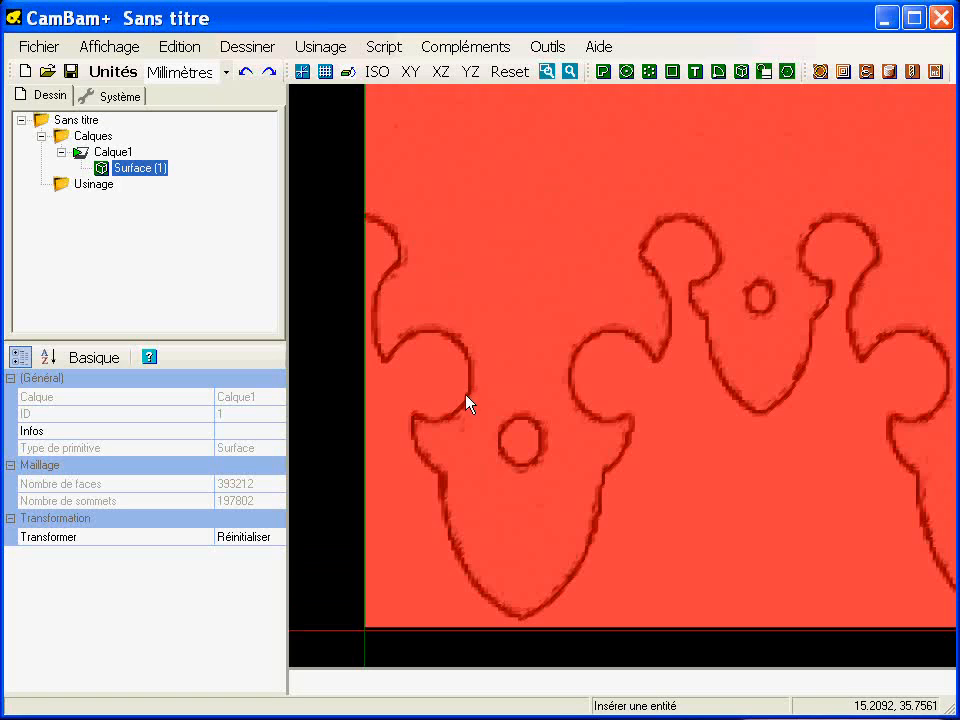
{"action": "left_click", "coordinate": [178, 47]}
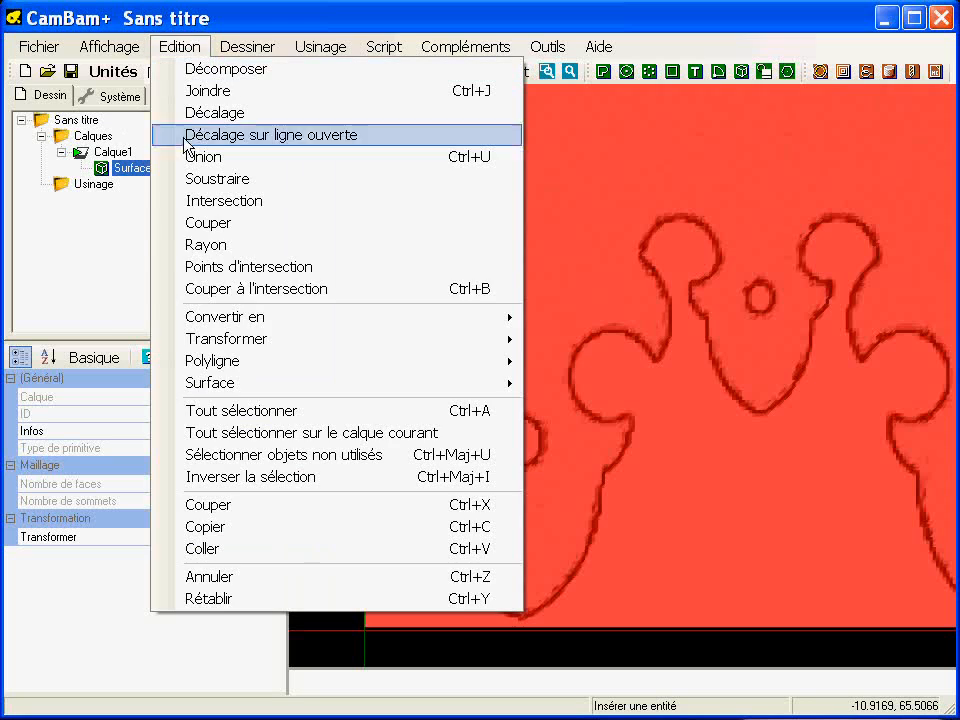
{"action": "mouse_move", "coordinate": [350, 384]}
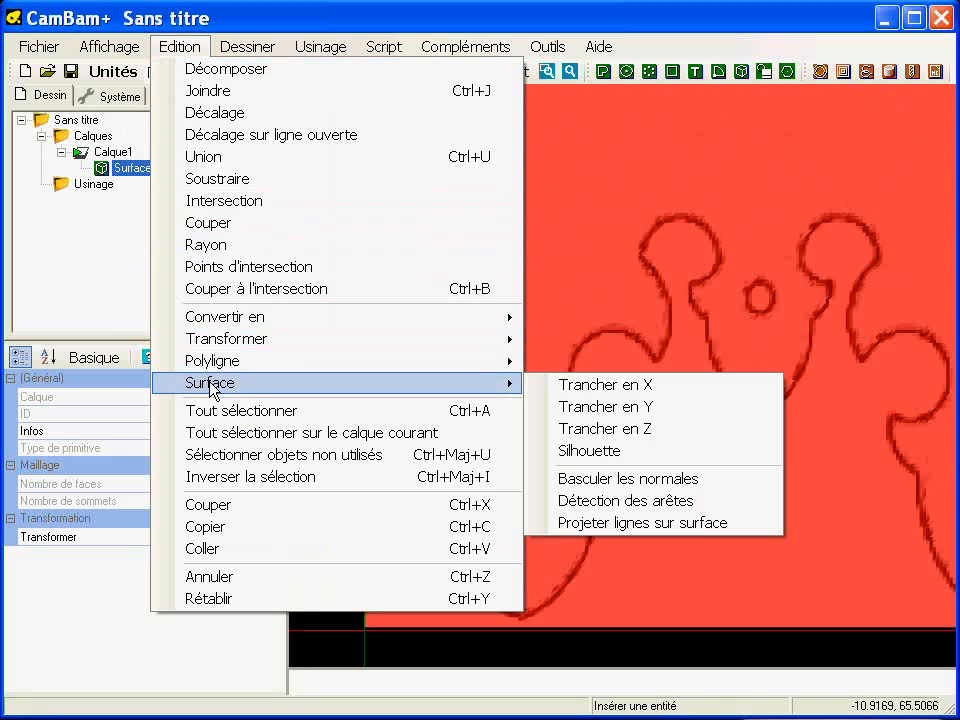
{"action": "left_click", "coordinate": [697, 437]}
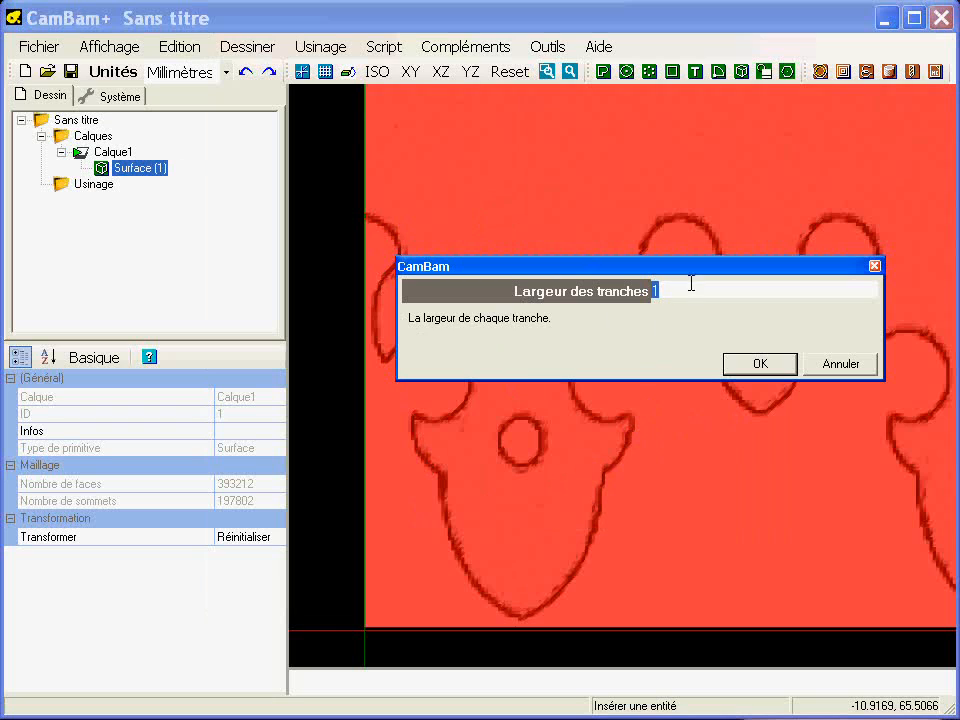
{"action": "left_click", "coordinate": [760, 364]}
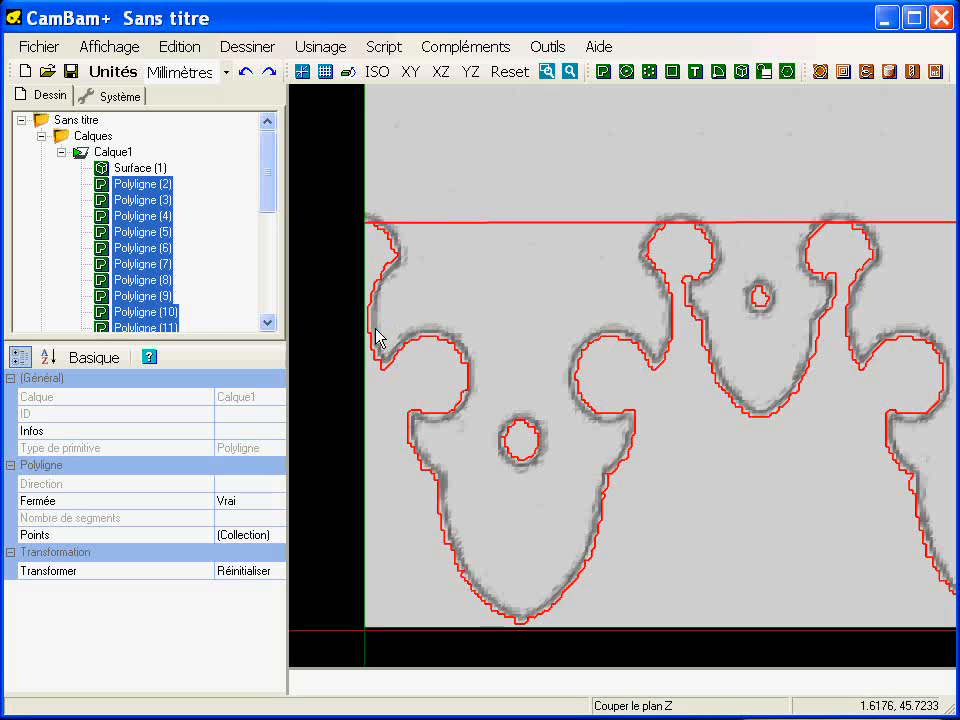
Step: Check the sliced outlines against the image contours and delete all the resulting polylines
{"action": "scroll", "coordinate": [416, 399], "scroll_direction": "up", "scroll_amount": 3}
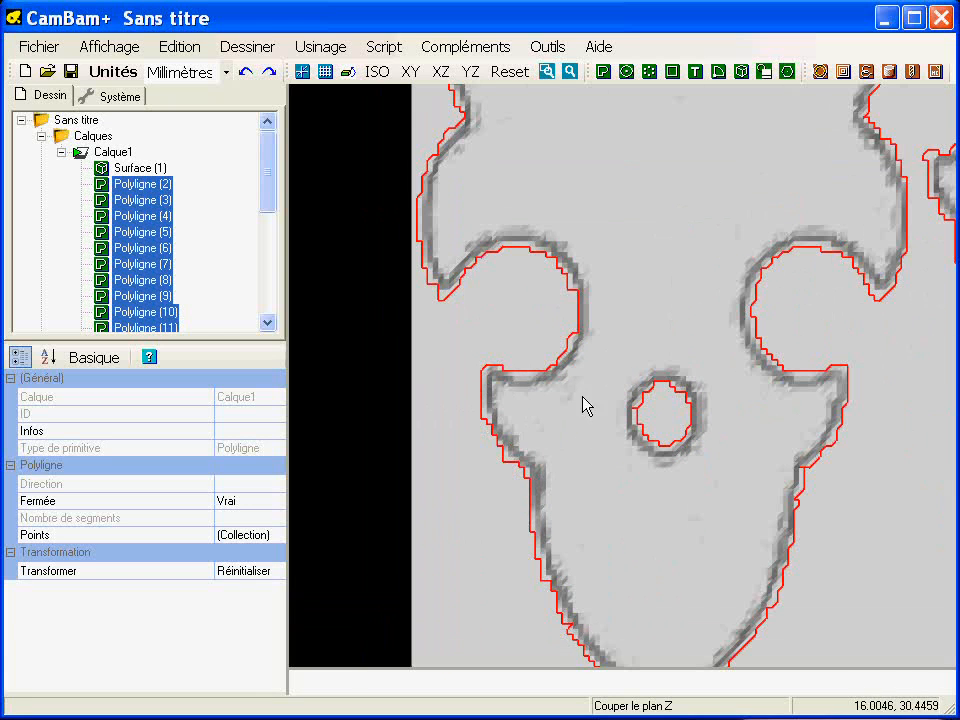
{"action": "scroll", "coordinate": [580, 410], "scroll_direction": "down", "scroll_amount": 5}
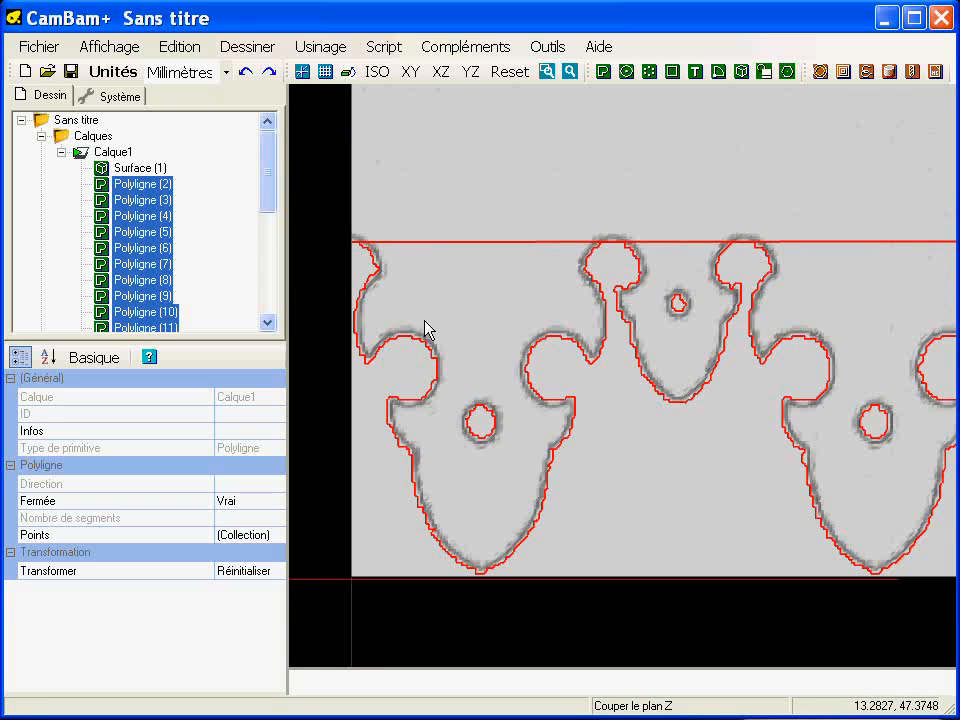
{"action": "key", "text": "Delete"}
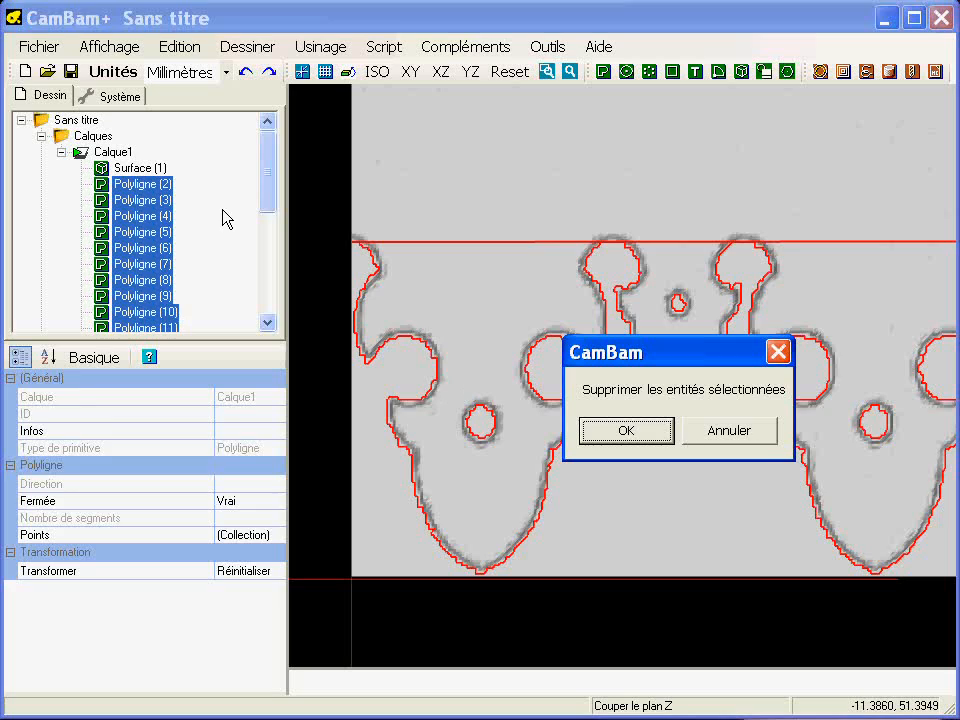
{"action": "key", "text": "Return"}
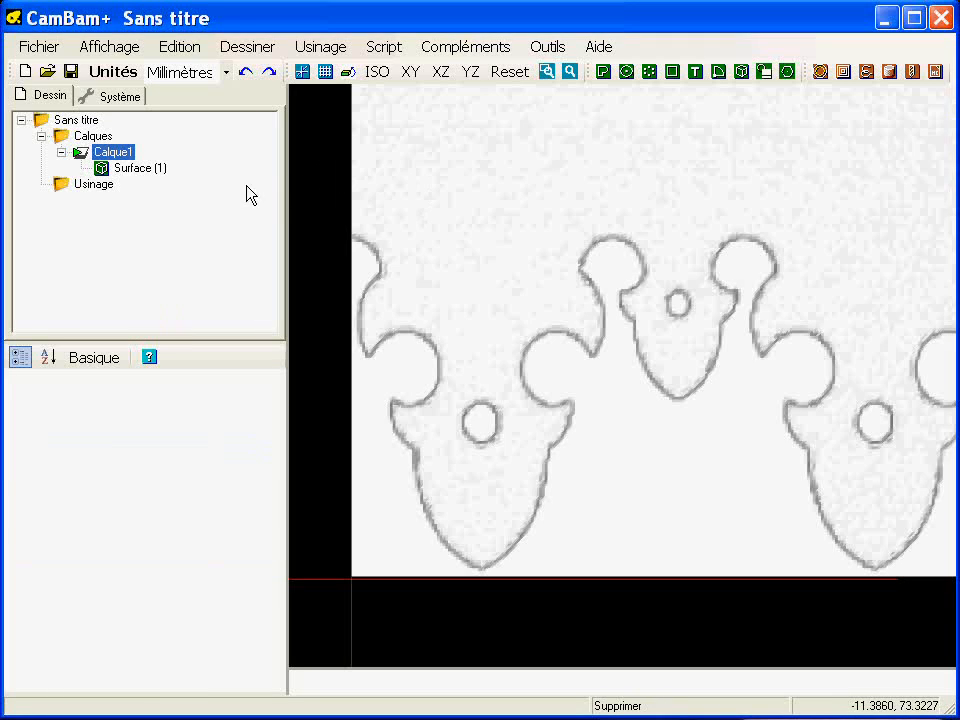
Step: Add a new layer for the tracing and set its colour to Blue
{"action": "right_click", "coordinate": [92, 138]}
{"action": "left_click", "coordinate": [130, 150]}
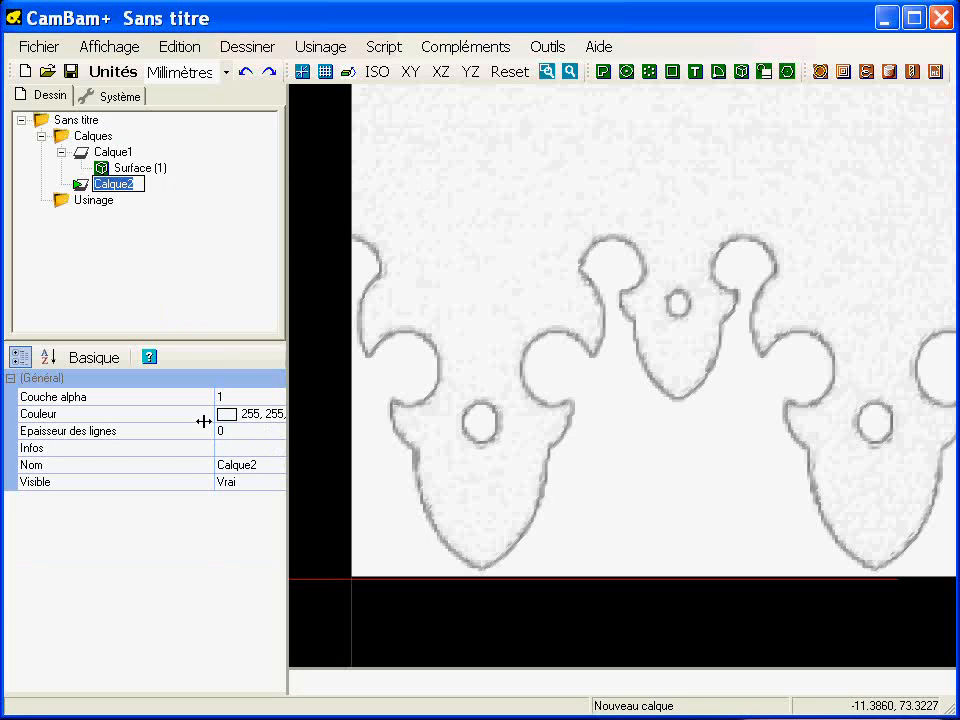
{"action": "left_click_drag", "start_coordinate": [215, 421], "coordinate": [140, 412]}
{"action": "left_click", "coordinate": [282, 419]}
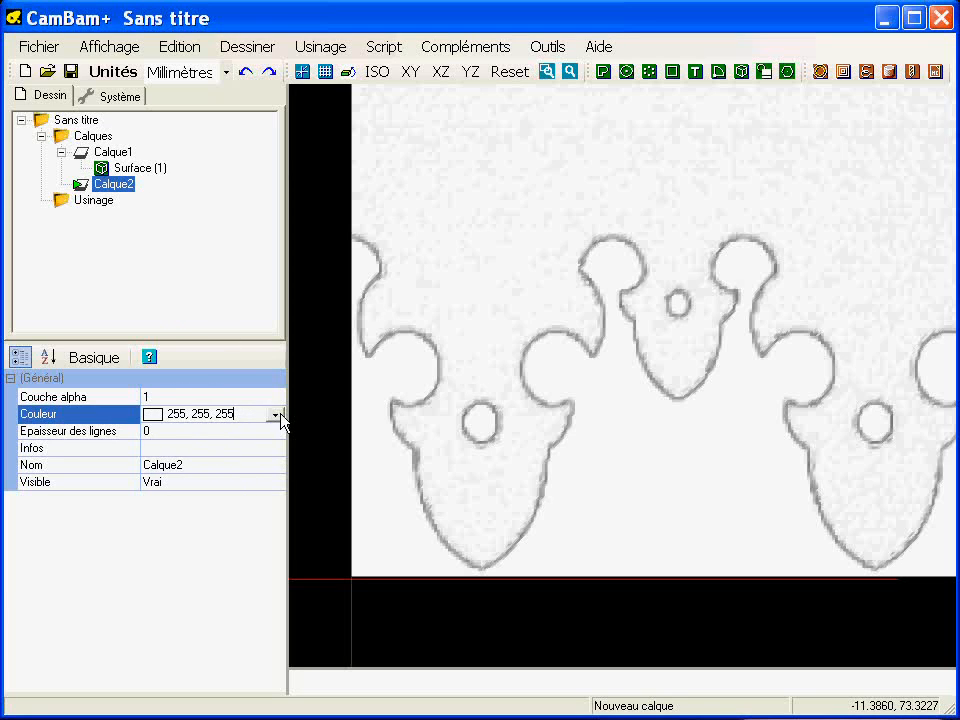
{"action": "left_click", "coordinate": [276, 414]}
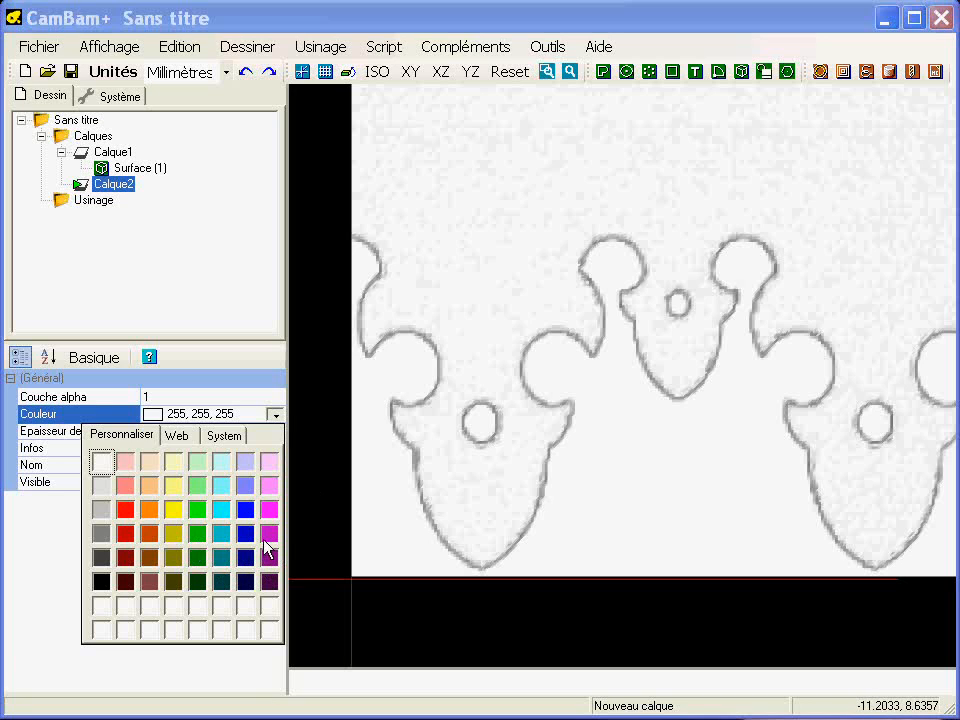
{"action": "left_click", "coordinate": [245, 511]}
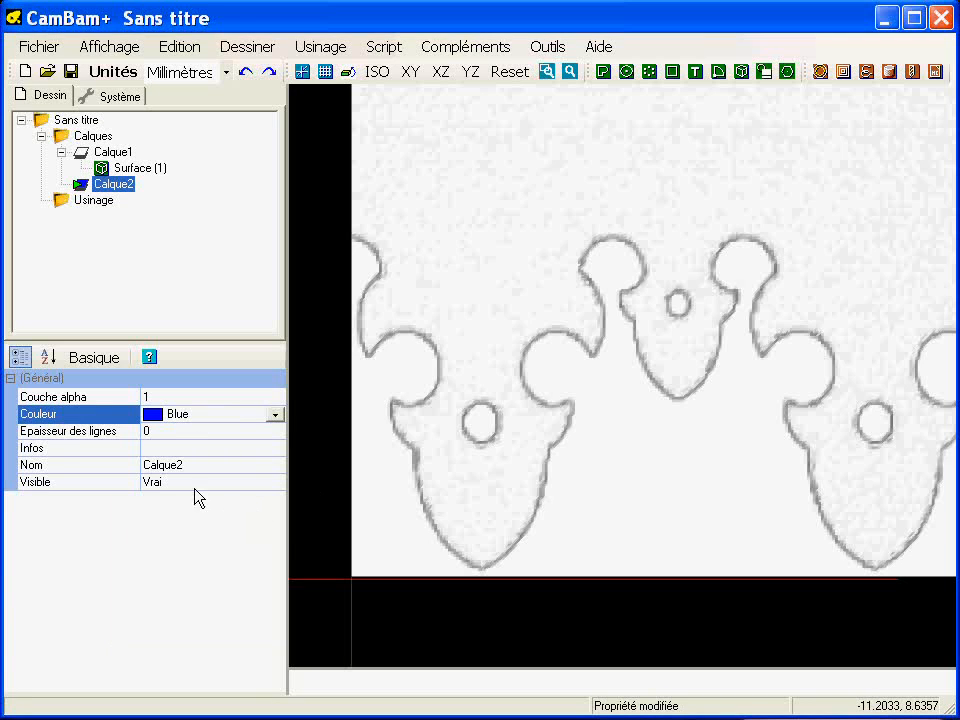
Step: Set the new layer's line thickness to 2
{"action": "left_click", "coordinate": [170, 431]}
{"action": "type", "text": "2"}
{"action": "key", "text": "Return"}
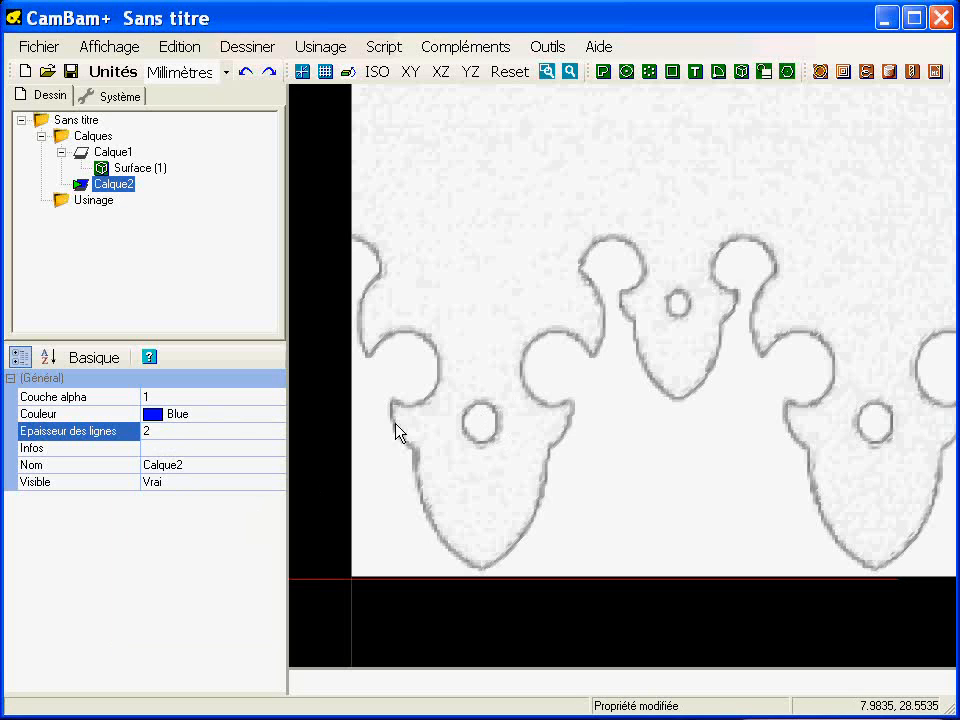
Step: Trace the first large pendant's right edge from its lower tip with two connected arcs, radii about 25.9 mm and 9.9 mm
{"action": "mouse_move", "coordinate": [493, 439]}
{"action": "middle_mouse_down"}
{"action": "mouse_move", "coordinate": [514, 429]}
{"action": "mouse_move", "coordinate": [508, 445]}
{"action": "mouse_move", "coordinate": [456, 441]}
{"action": "mouse_move", "coordinate": [450, 452]}
{"action": "middle_mouse_up"}
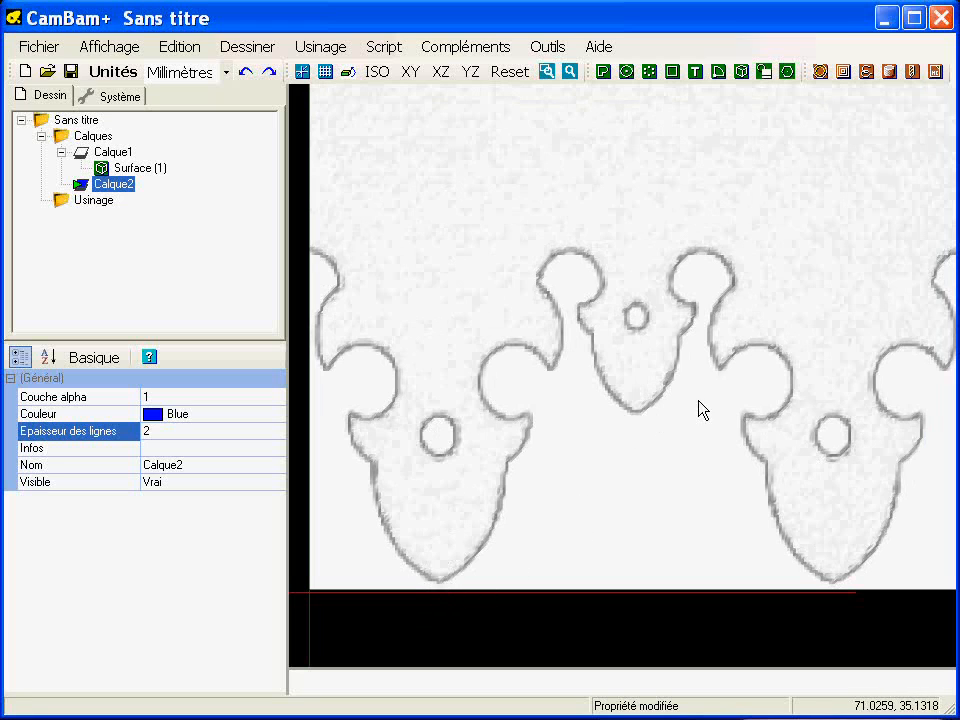
{"action": "middle_click_drag", "start_coordinate": [666, 372], "coordinate": [699, 340]}
{"action": "scroll", "coordinate": [447, 532], "scroll_direction": "up", "scroll_amount": 1}
{"action": "scroll", "coordinate": [447, 533], "scroll_direction": "up", "scroll_amount": 3}
{"action": "middle_click_drag", "start_coordinate": [491, 504], "coordinate": [633, 490]}
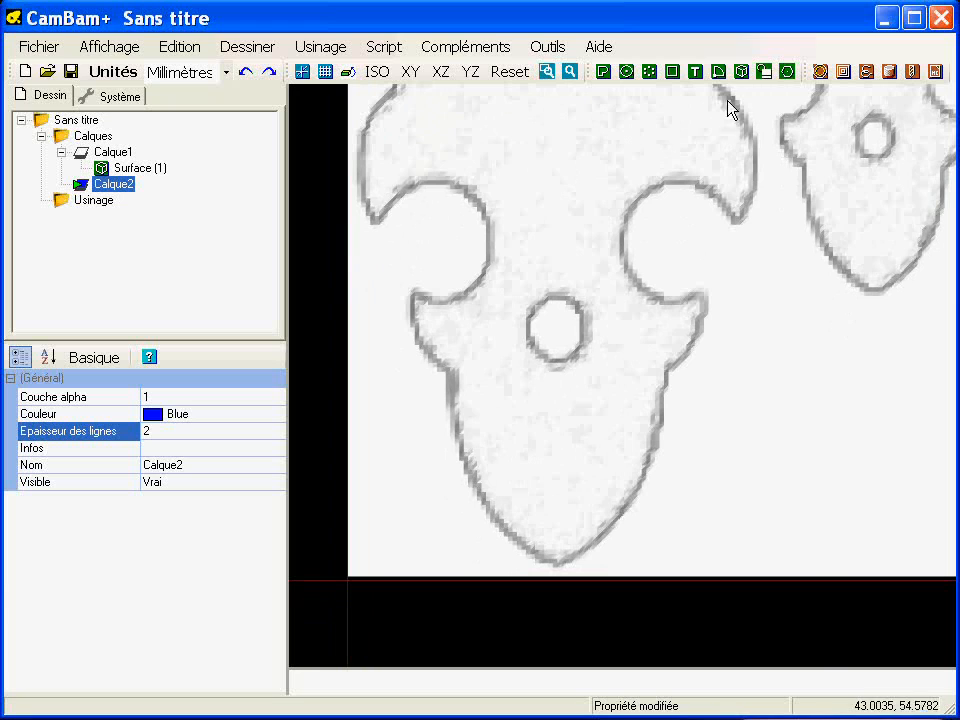
{"action": "left_click", "coordinate": [718, 71]}
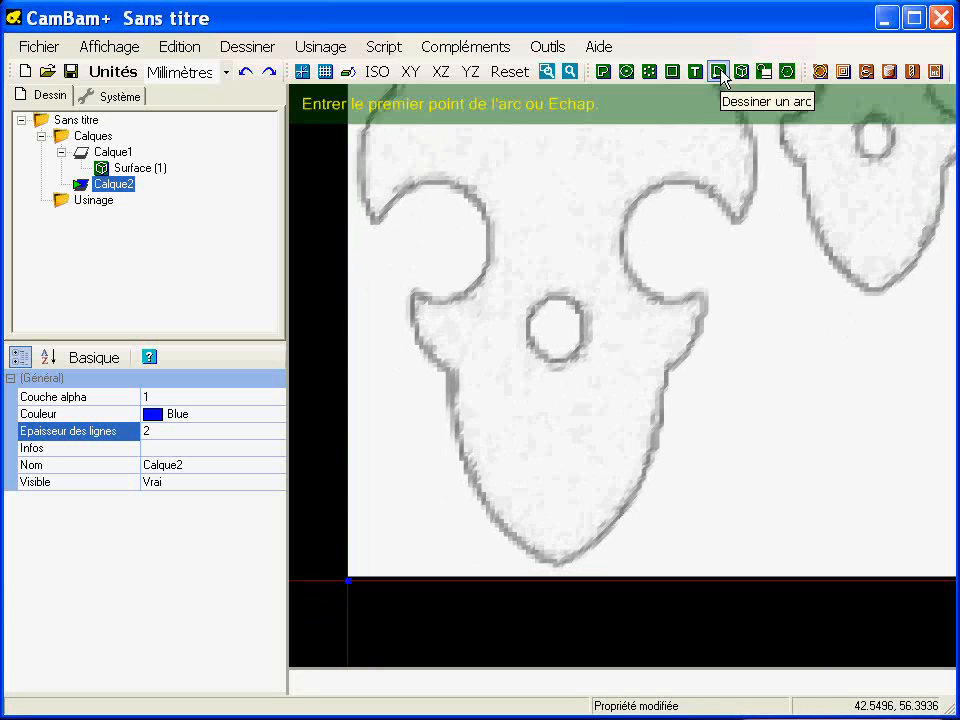
{"action": "left_click", "coordinate": [557, 565]}
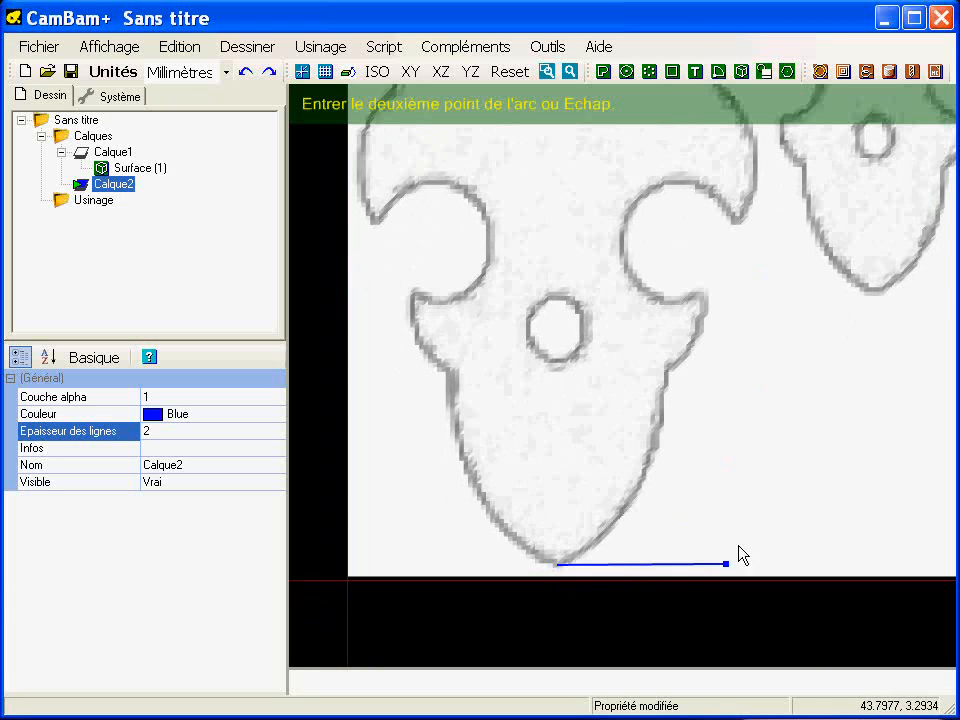
{"action": "left_click", "coordinate": [668, 370]}
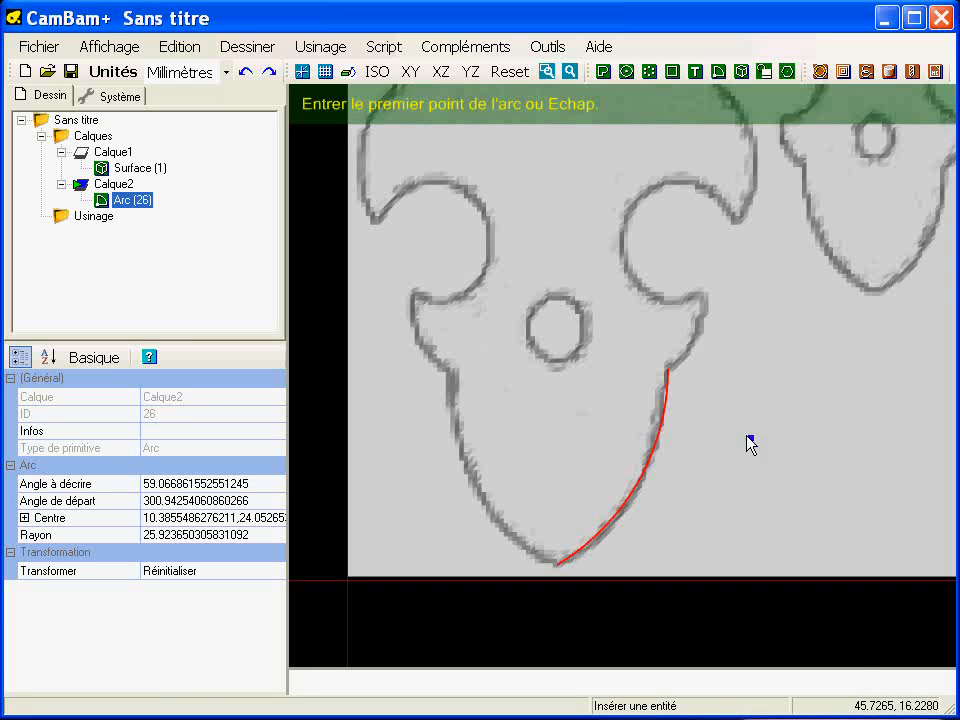
{"action": "left_click", "coordinate": [667, 370]}
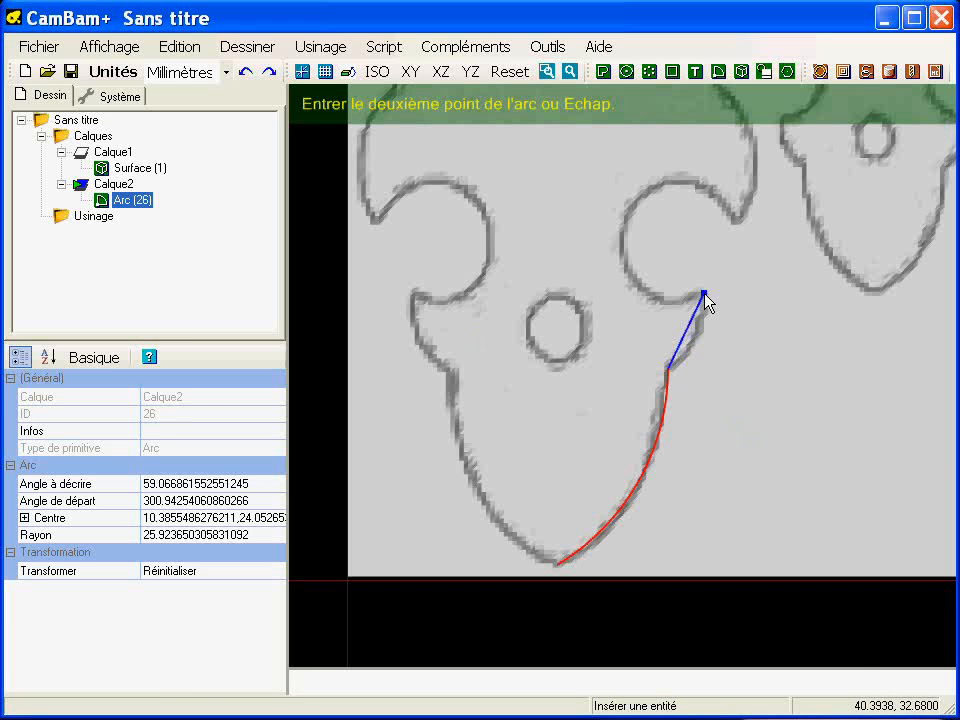
{"action": "left_click", "coordinate": [615, 303]}
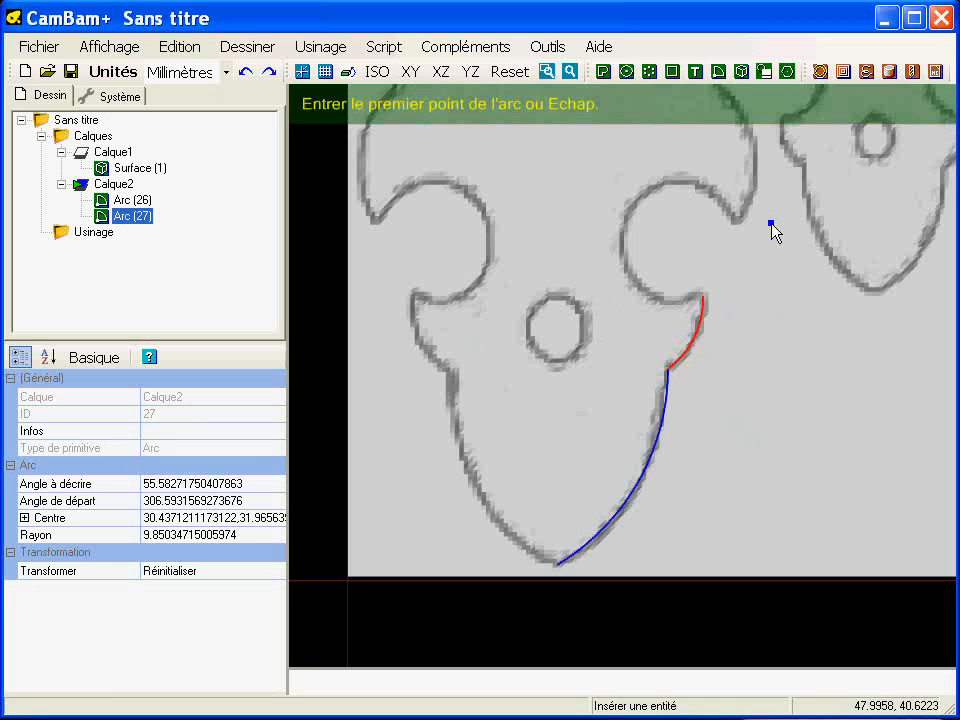
Step: Draw a circle about 14.4 mm in diameter over the large round cutout beside the first pendant and shift it slightly right onto the contour
{"action": "scroll", "coordinate": [655, 376], "scroll_direction": "up", "scroll_amount": 3}
{"action": "scroll", "coordinate": [653, 375], "scroll_direction": "up", "scroll_amount": 2}
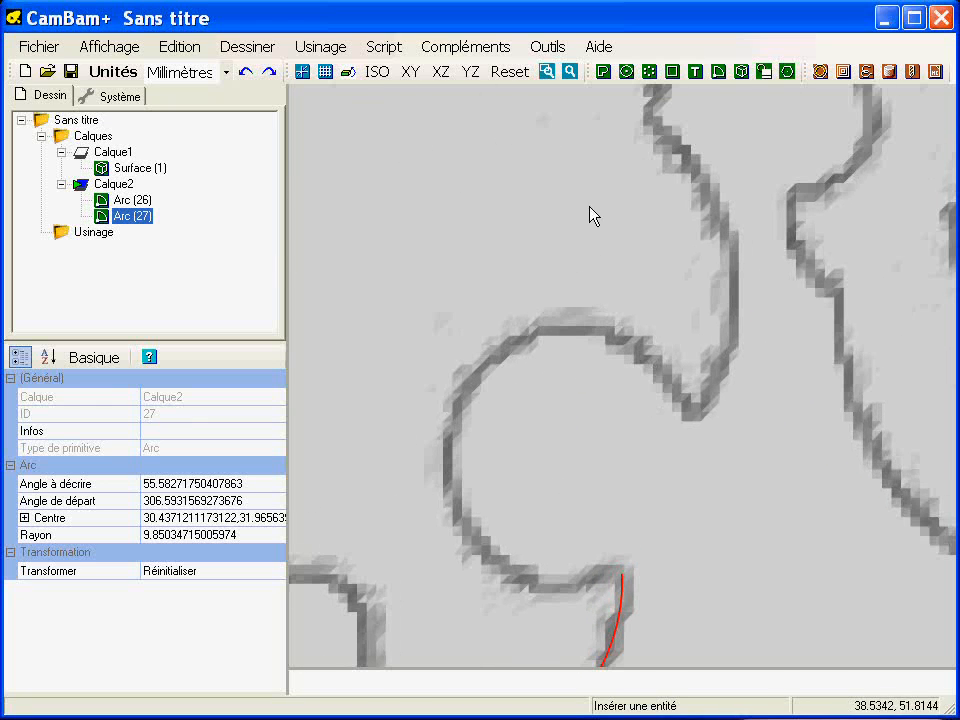
{"action": "left_click", "coordinate": [628, 74]}
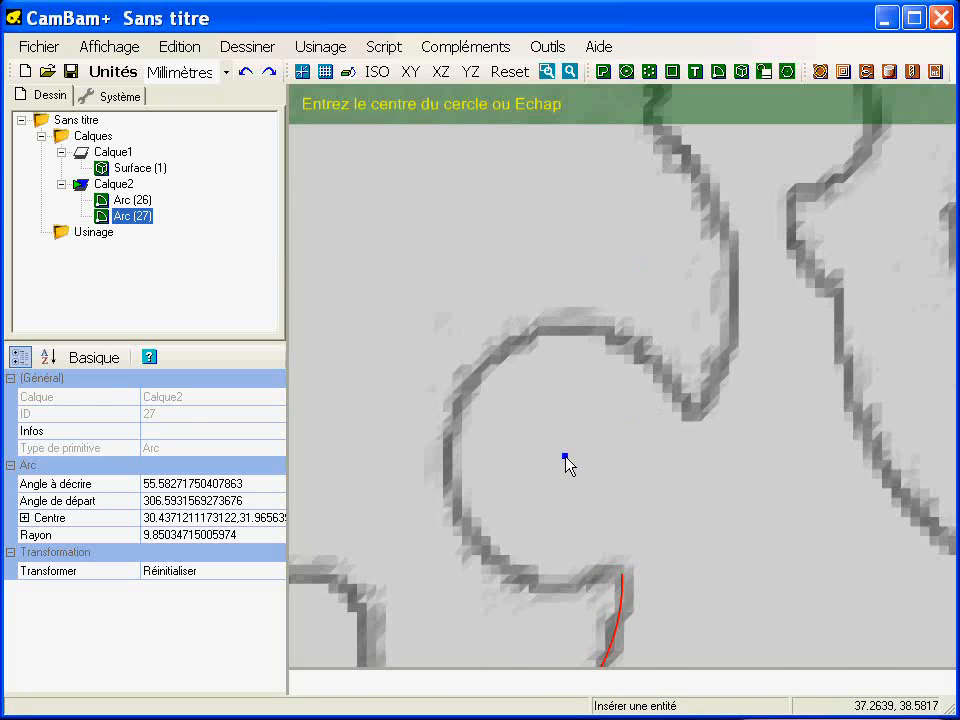
{"action": "left_click", "coordinate": [567, 455]}
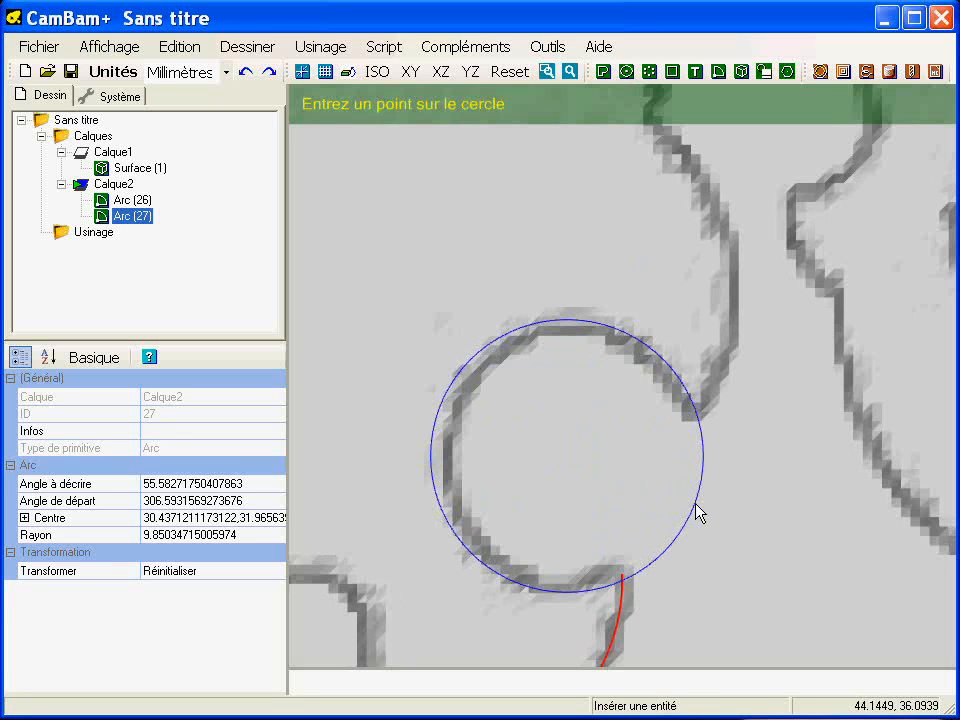
{"action": "left_click", "coordinate": [700, 513]}
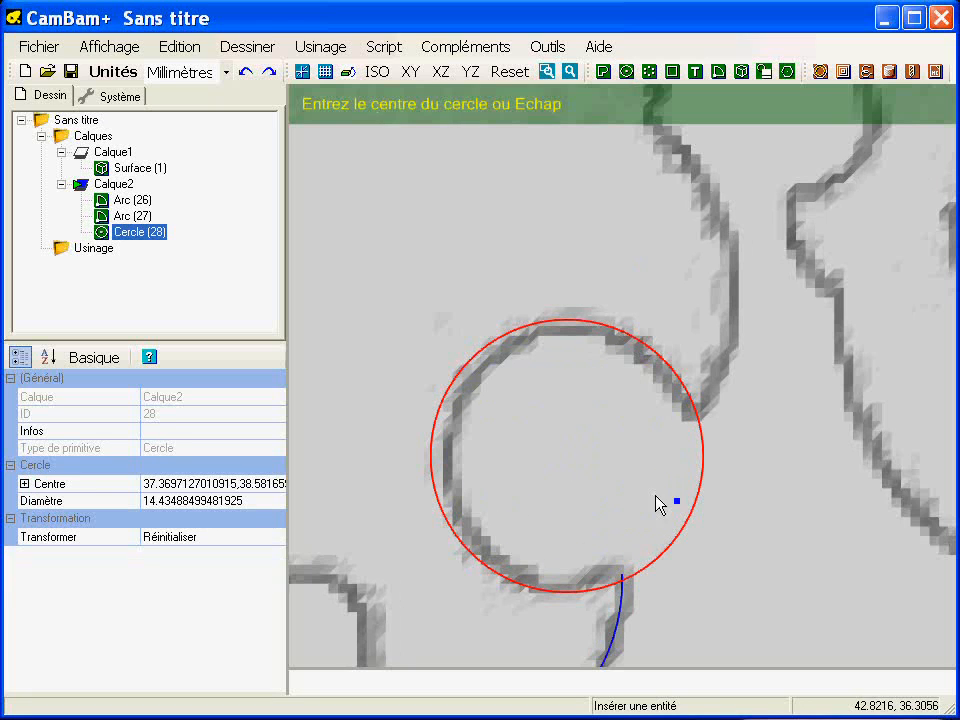
{"action": "key", "text": "ctrl+m"}
{"action": "left_click", "coordinate": [440, 416]}
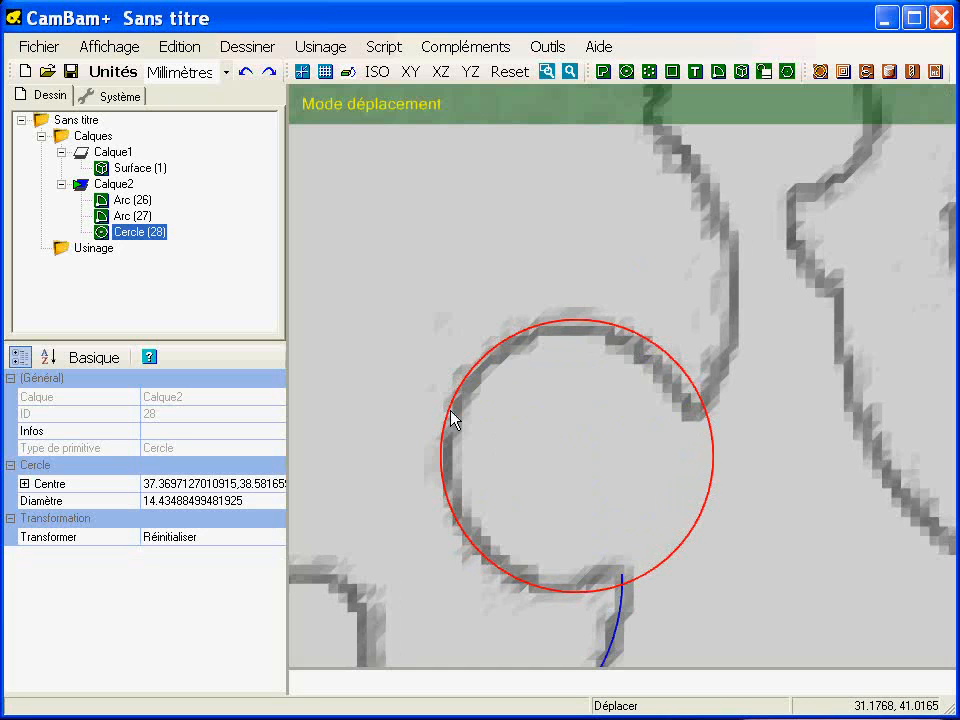
{"action": "left_click", "coordinate": [450, 410]}
Step: Trace the curved edge from the large cutout's upper cusp to the upper round cutout with an arc of about 10.8 mm radius
{"action": "middle_click_drag", "start_coordinate": [602, 418], "coordinate": [527, 443]}
{"action": "scroll", "coordinate": [527, 443], "scroll_direction": "down", "scroll_amount": 5}
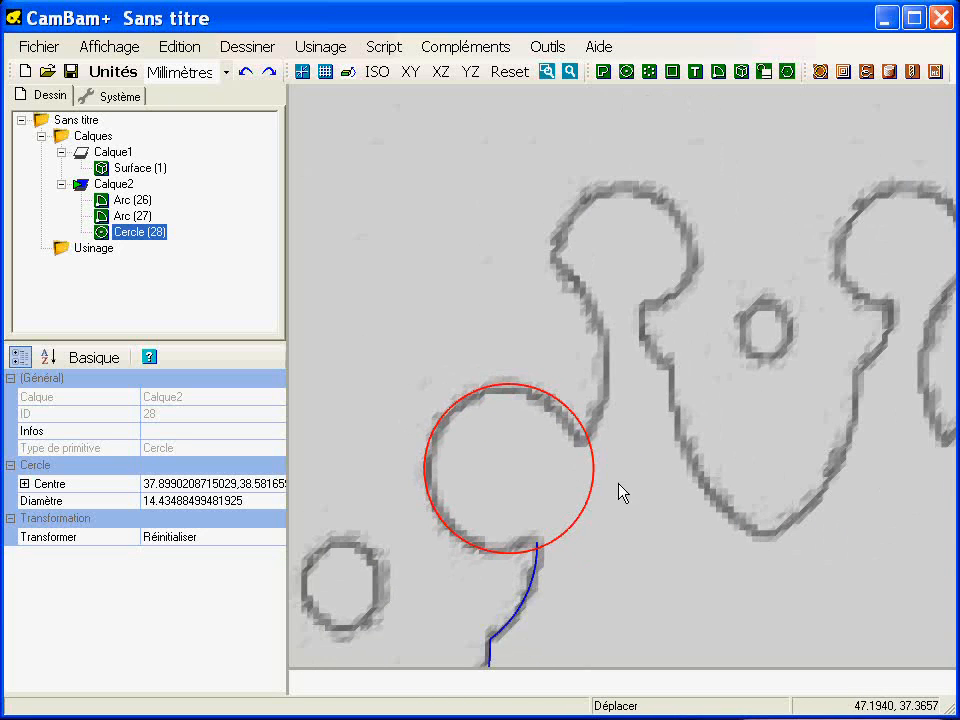
{"action": "scroll", "coordinate": [628, 482], "scroll_direction": "down", "scroll_amount": 2}
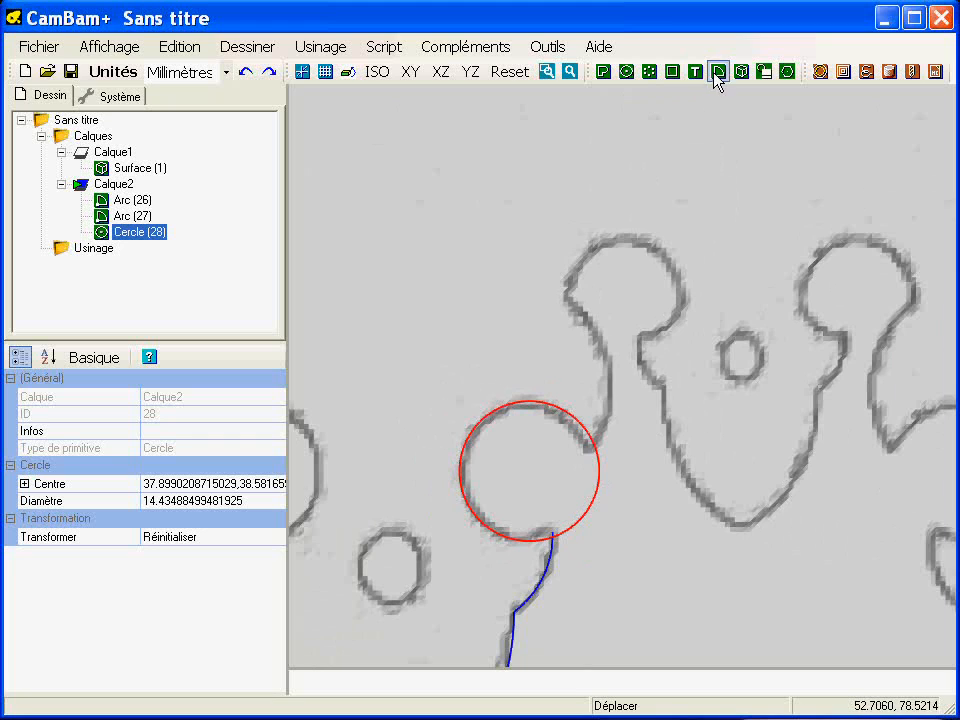
{"action": "left_click", "coordinate": [718, 72]}
{"action": "left_click", "coordinate": [587, 455]}
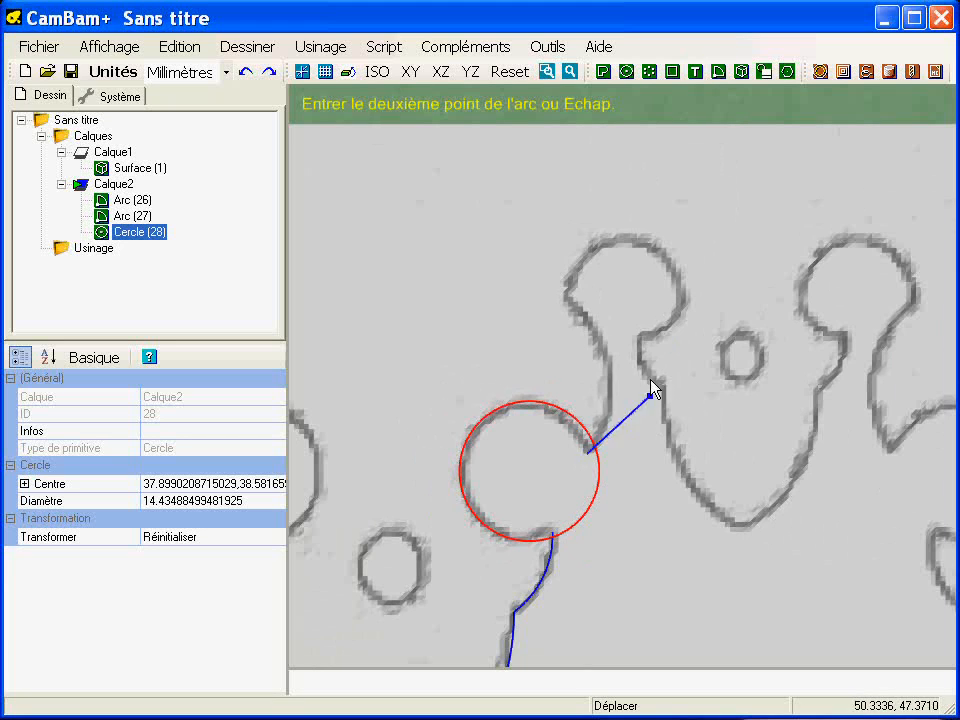
{"action": "left_click", "coordinate": [567, 300]}
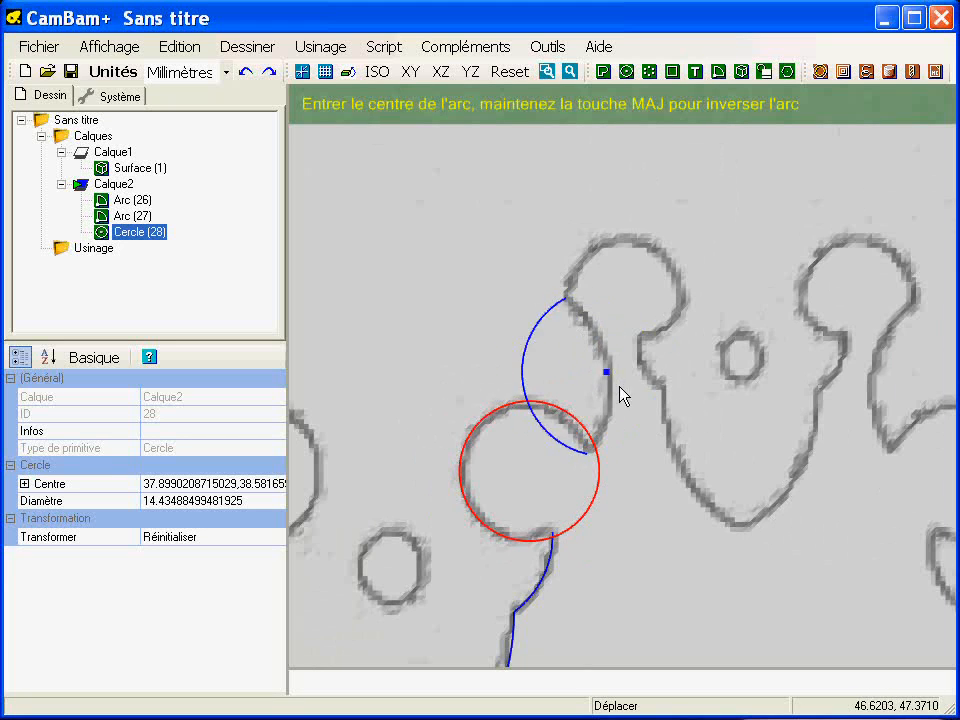
{"action": "left_click", "coordinate": [507, 366]}
{"action": "key", "text": "Escape"}
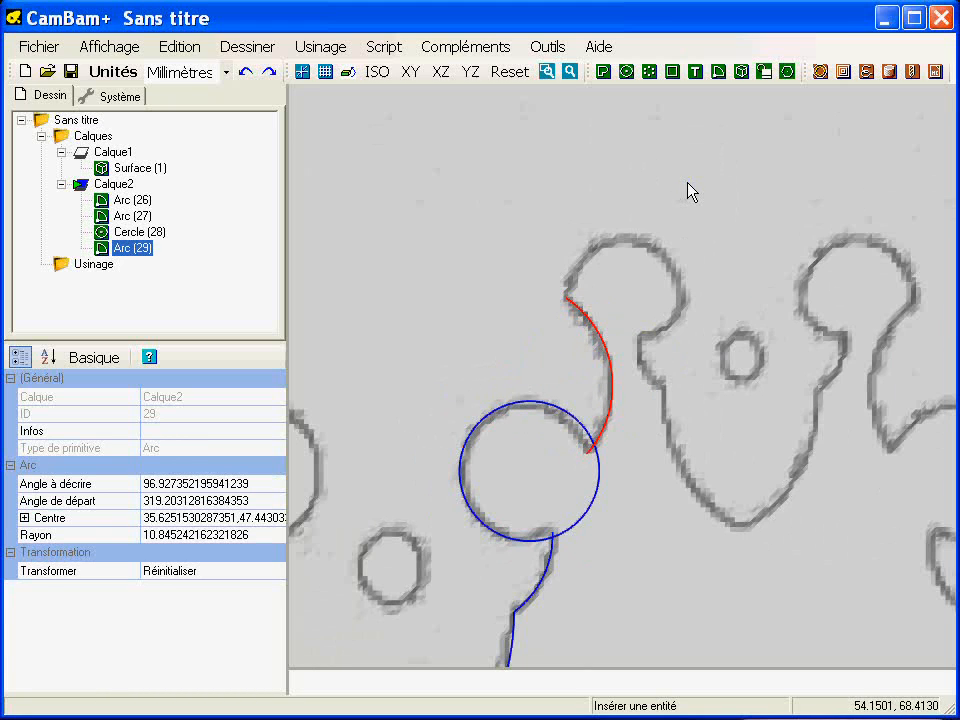
Step: Draw a circle about 11.2 mm in diameter over the upper round cutout and nudge it up and right onto the contour
{"action": "left_click", "coordinate": [626, 72]}
{"action": "left_click", "coordinate": [622, 291]}
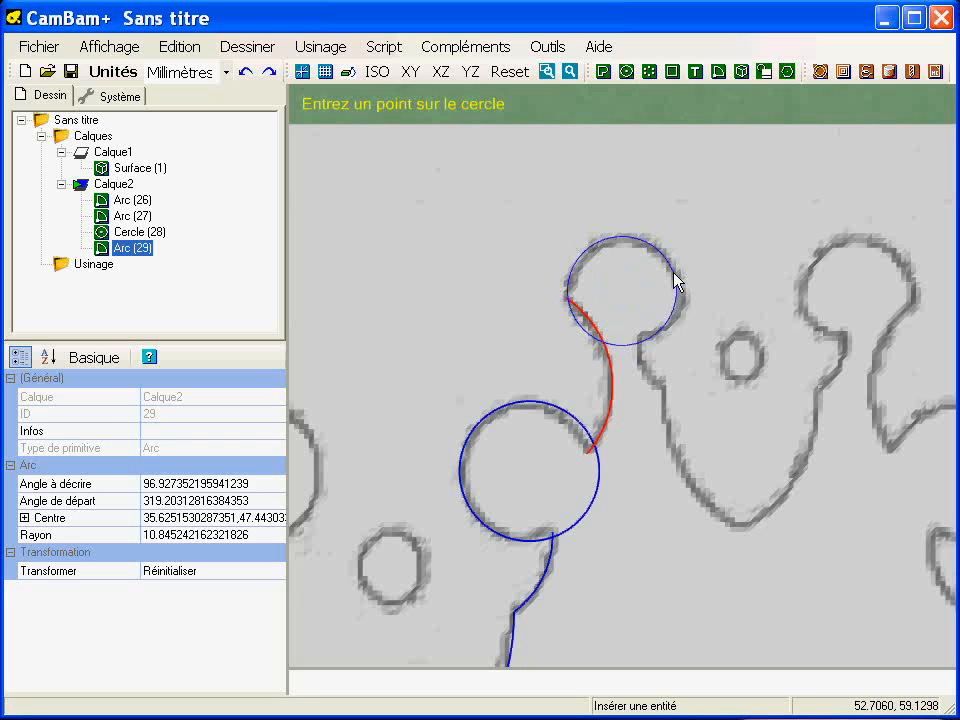
{"action": "left_click", "coordinate": [674, 277]}
{"action": "key", "text": "Escape"}
{"action": "scroll", "coordinate": [660, 300], "scroll_direction": "up", "scroll_amount": 1}
{"action": "scroll", "coordinate": [658, 300], "scroll_direction": "up", "scroll_amount": 1}
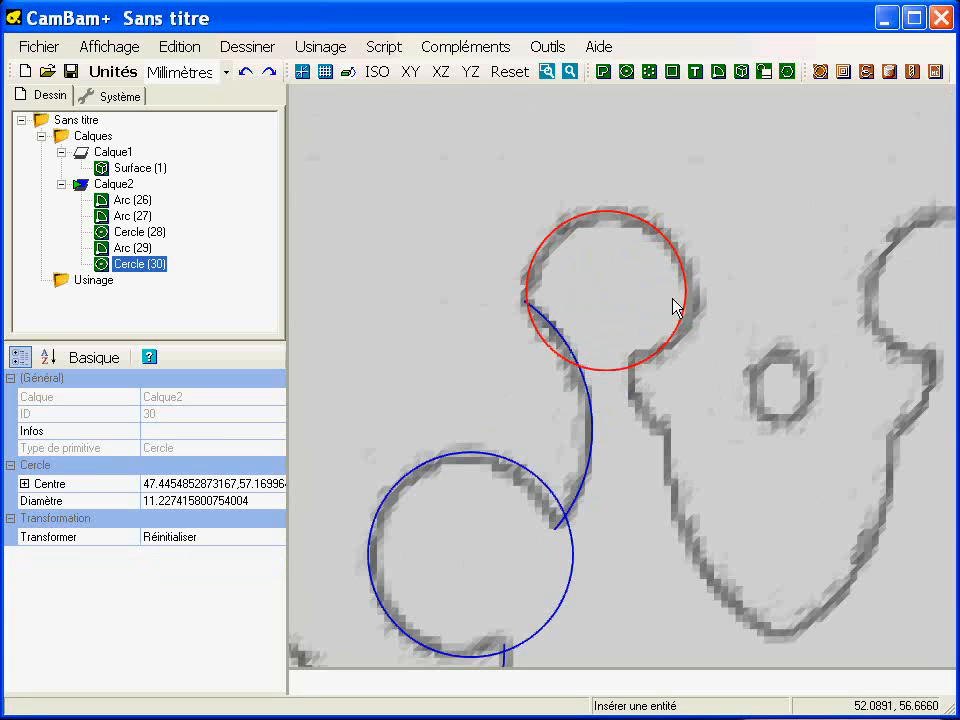
{"action": "left_click_drag", "start_coordinate": [685, 299], "coordinate": [691, 288]}
{"action": "middle_click_drag", "start_coordinate": [699, 376], "coordinate": [635, 323]}
{"action": "left_click", "coordinate": [584, 340]}
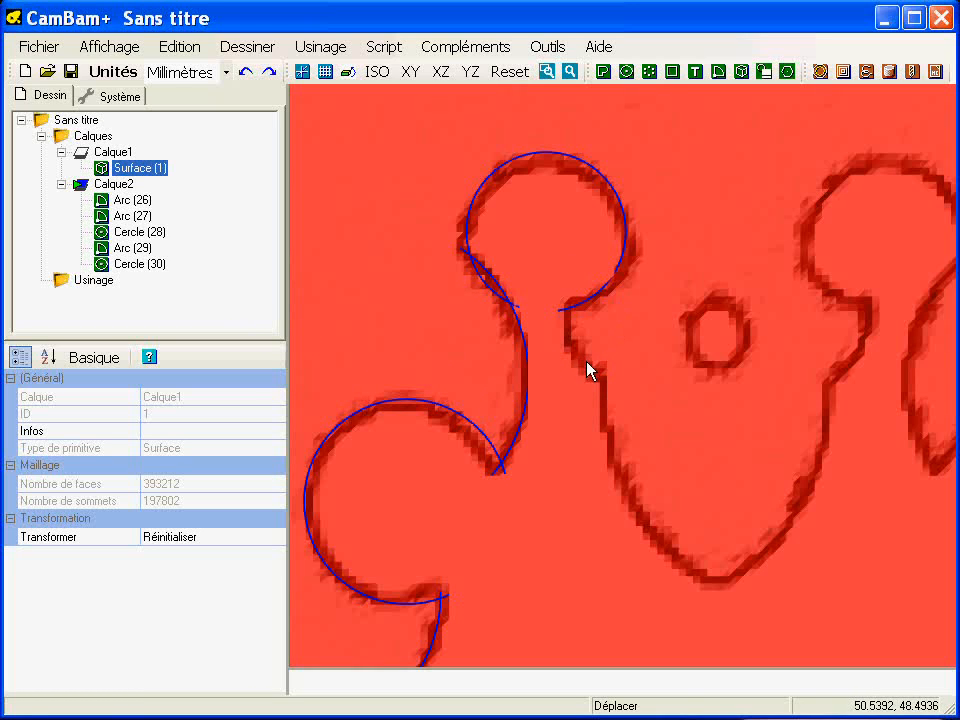
Step: Trace the small pendant's left edge down to its lower tip with two connected arcs, radii about 4.2 mm and 14.7 mm
{"action": "left_click", "coordinate": [715, 77]}
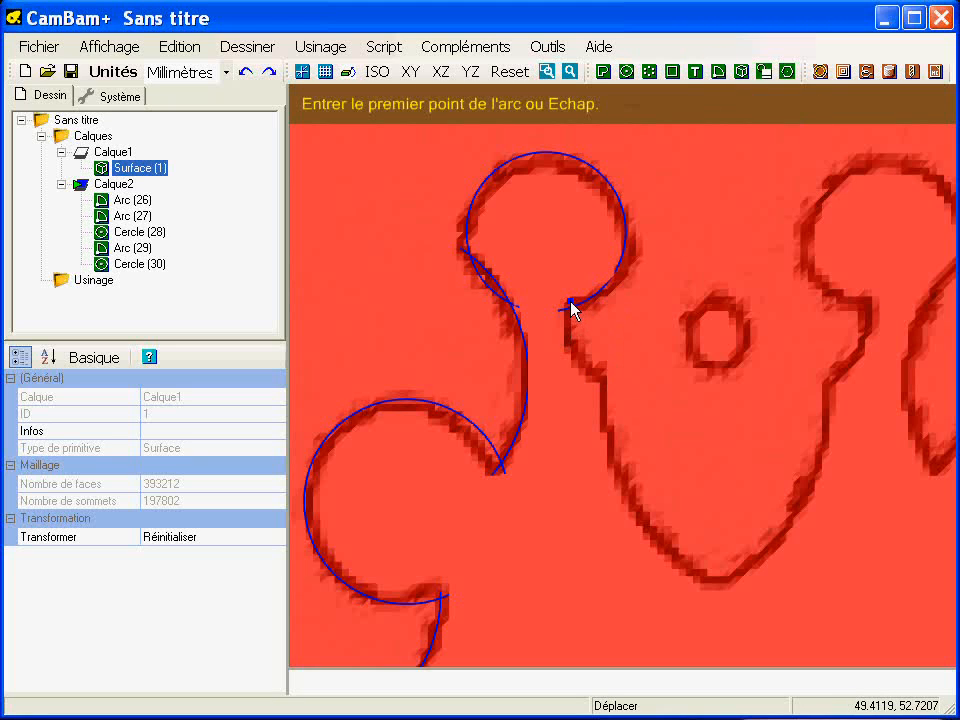
{"action": "left_click", "coordinate": [570, 304]}
{"action": "left_click", "coordinate": [604, 378]}
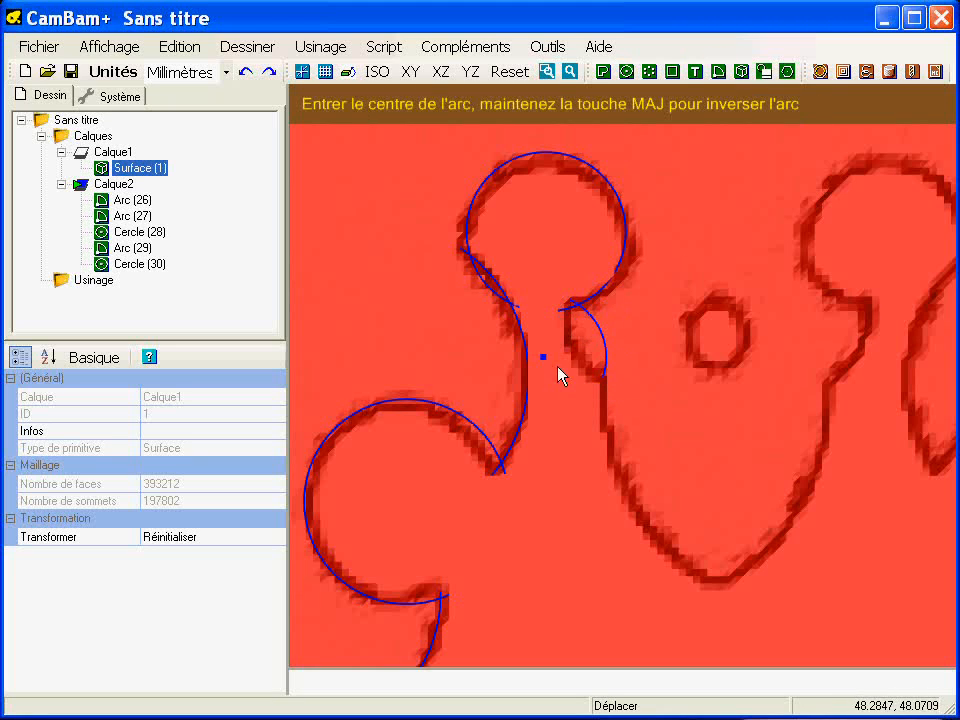
{"action": "left_click", "coordinate": [632, 338]}
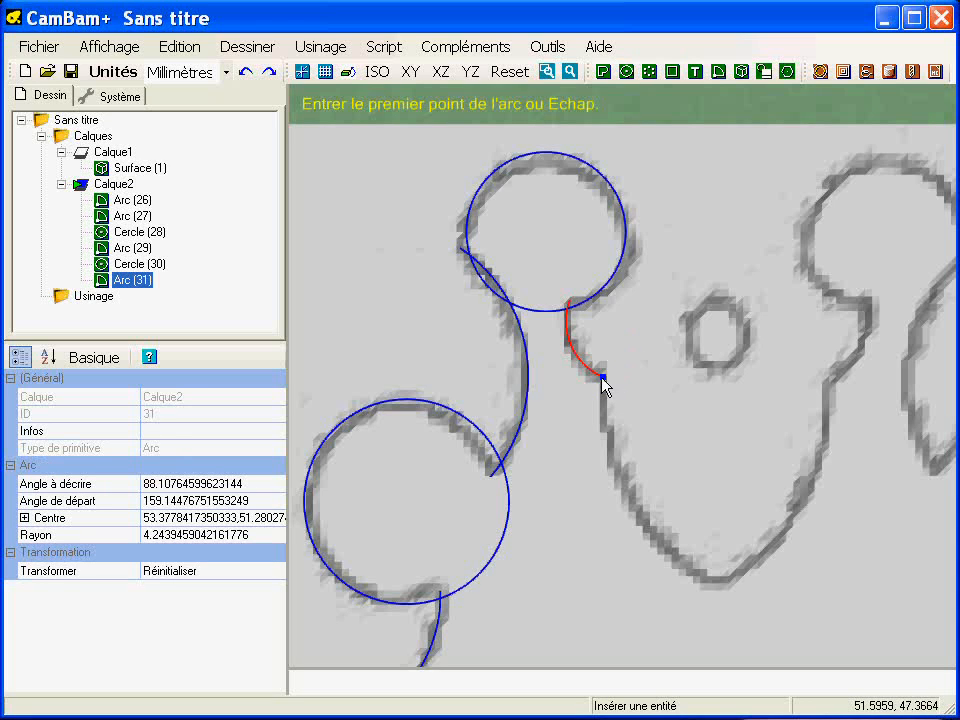
{"action": "left_click", "coordinate": [603, 378]}
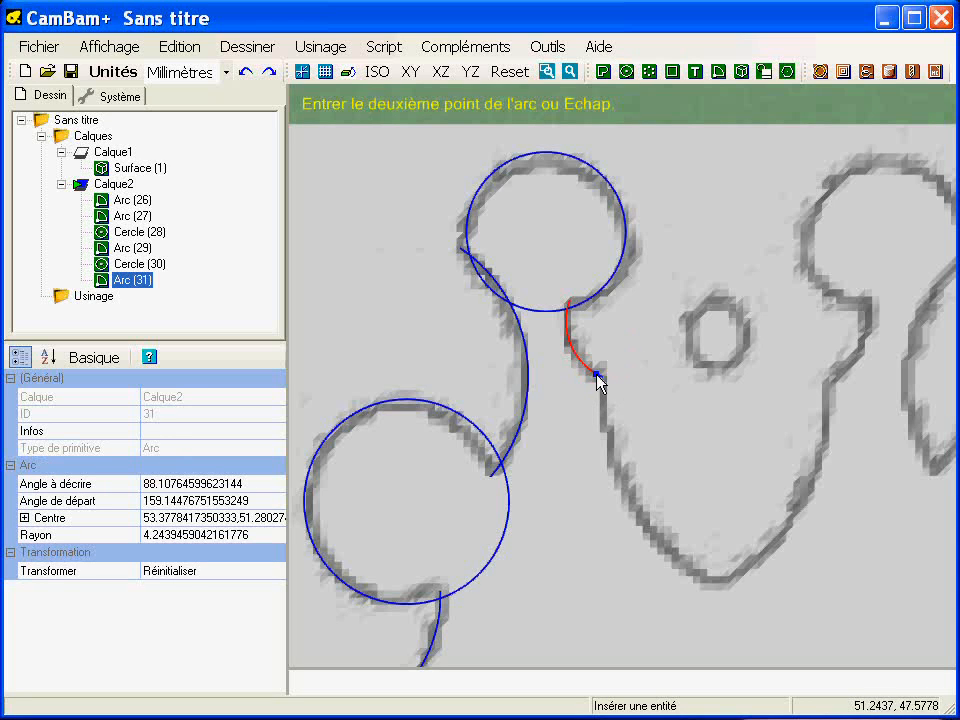
{"action": "left_click", "coordinate": [716, 581]}
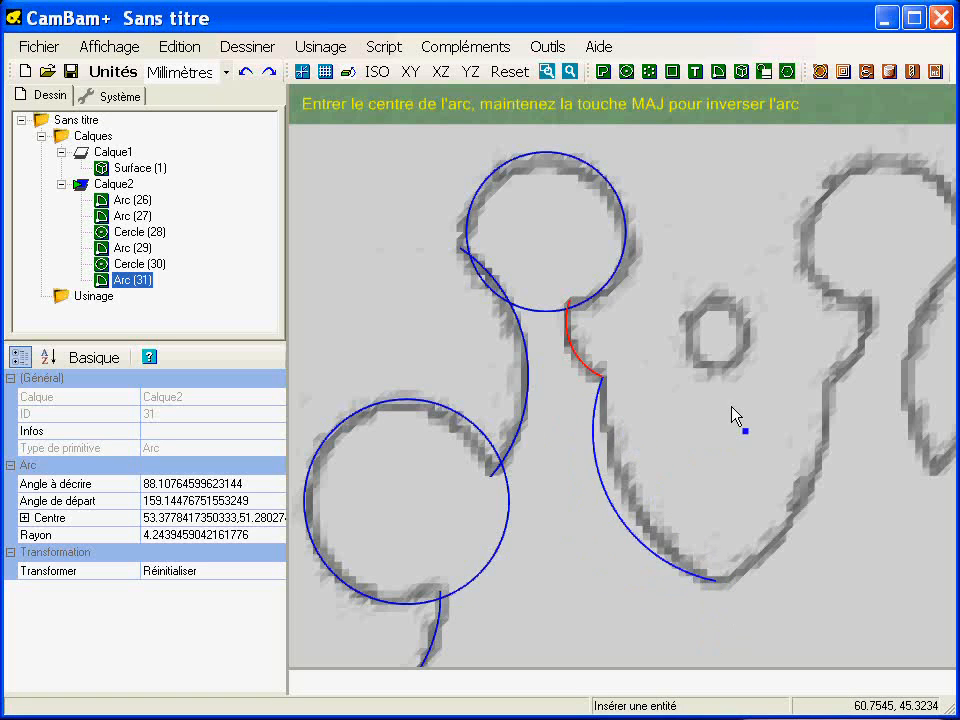
{"action": "left_click", "coordinate": [773, 345]}
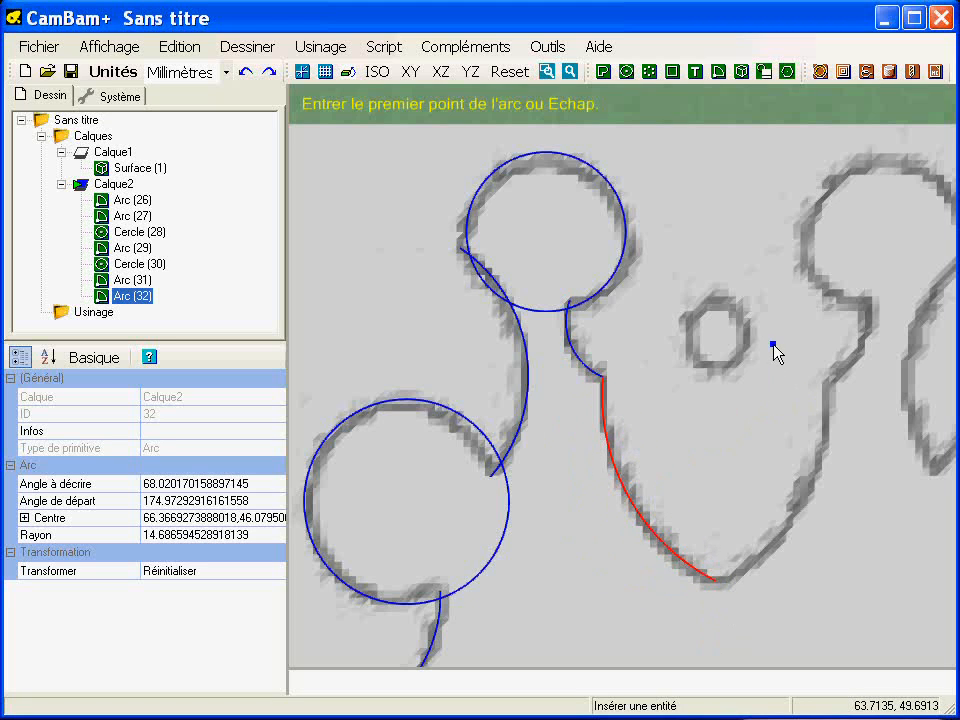
{"action": "key", "text": "Escape"}
Step: Draw circles over the pendants' holes, about 4.9 mm in diameter on the small pendant and 7.4 mm on the large one
{"action": "left_click", "coordinate": [625, 72]}
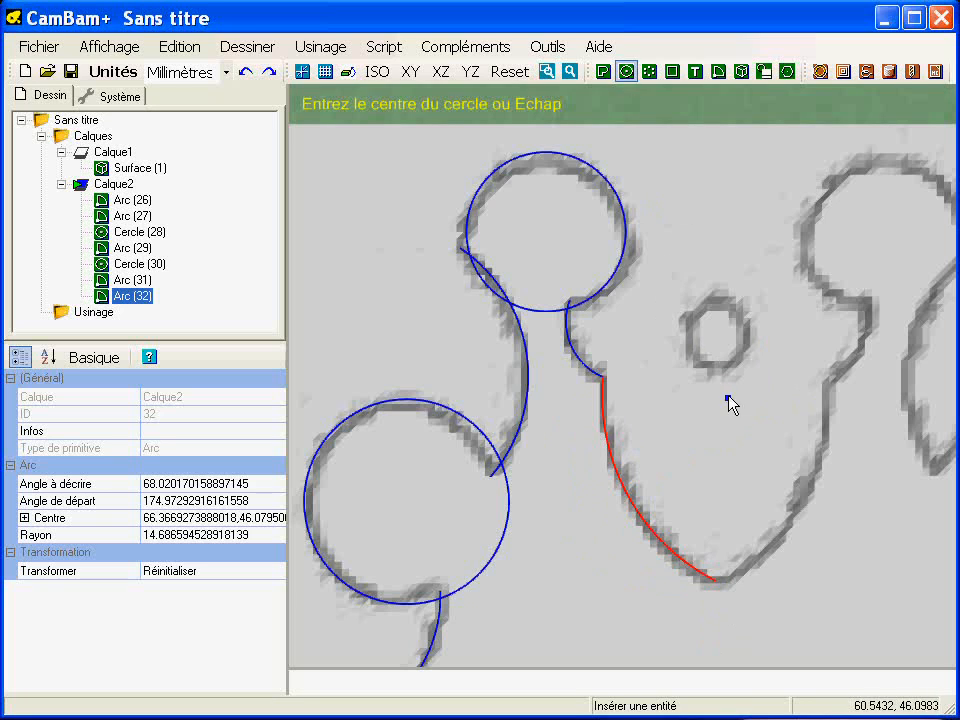
{"action": "left_click", "coordinate": [716, 337]}
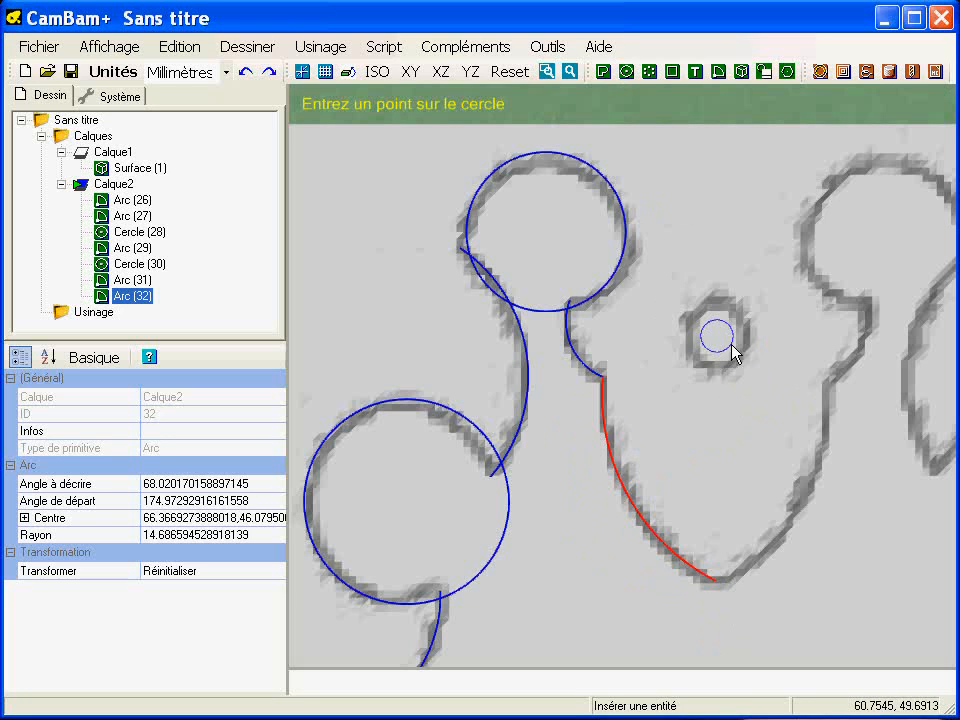
{"action": "left_click", "coordinate": [751, 352]}
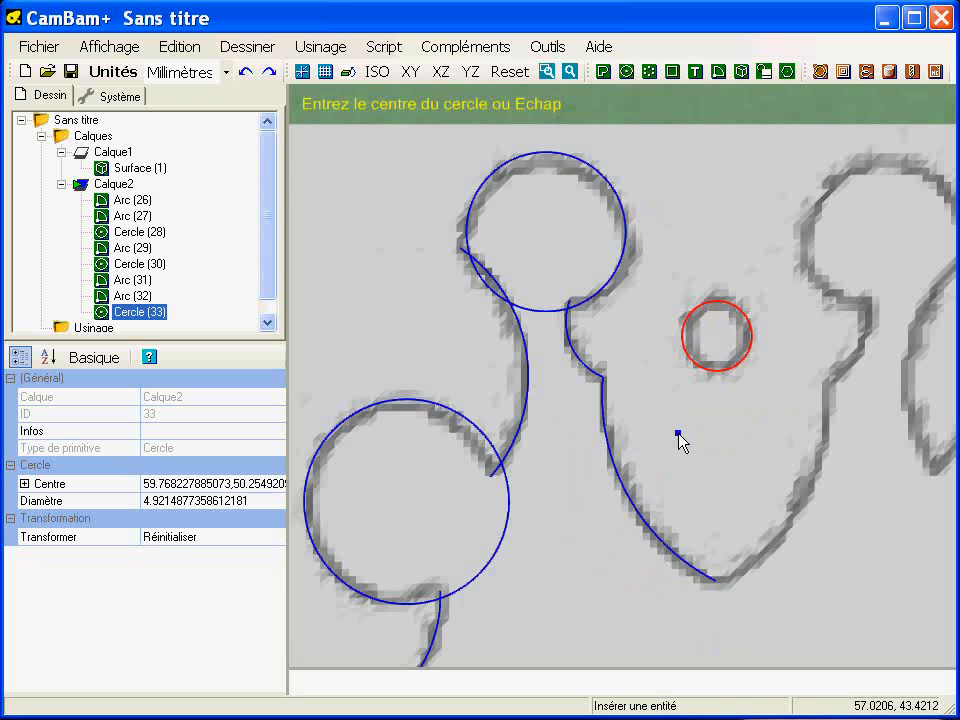
{"action": "scroll", "coordinate": [680, 445], "scroll_direction": "down", "scroll_amount": 3}
{"action": "scroll", "coordinate": [510, 630], "scroll_direction": "down", "scroll_amount": 2}
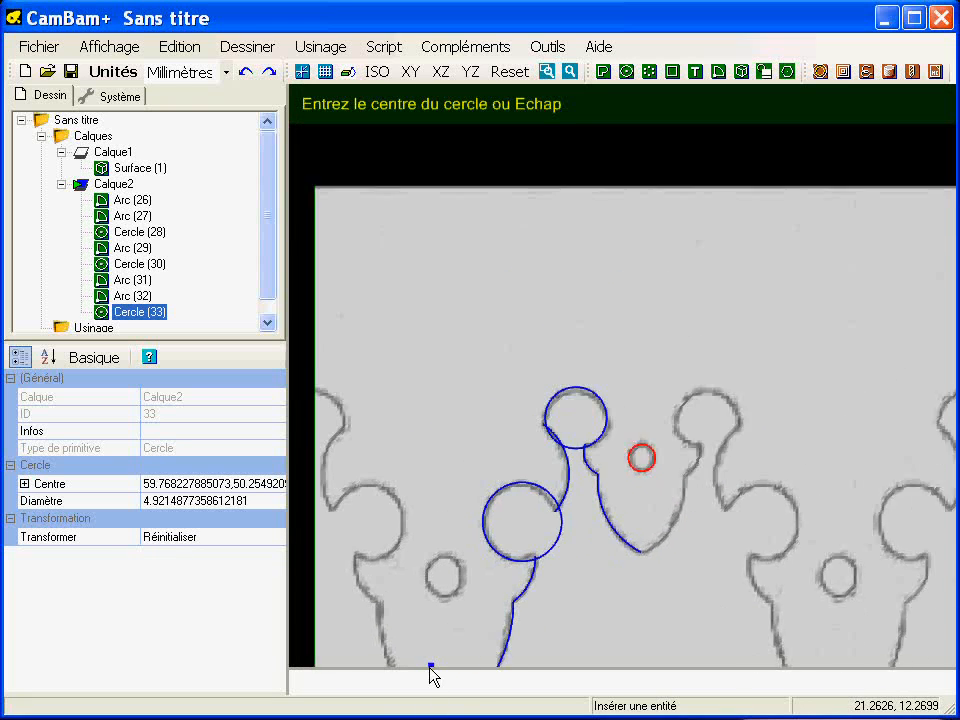
{"action": "scroll", "coordinate": [428, 640], "scroll_direction": "up", "scroll_amount": 5}
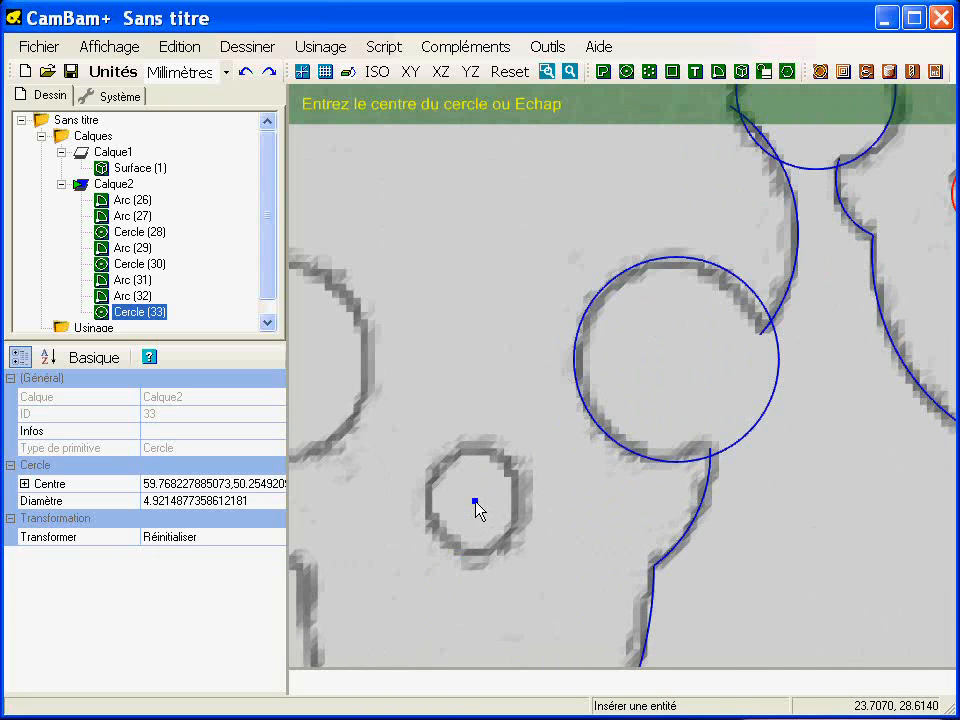
{"action": "left_click", "coordinate": [475, 502]}
{"action": "left_click", "coordinate": [529, 517]}
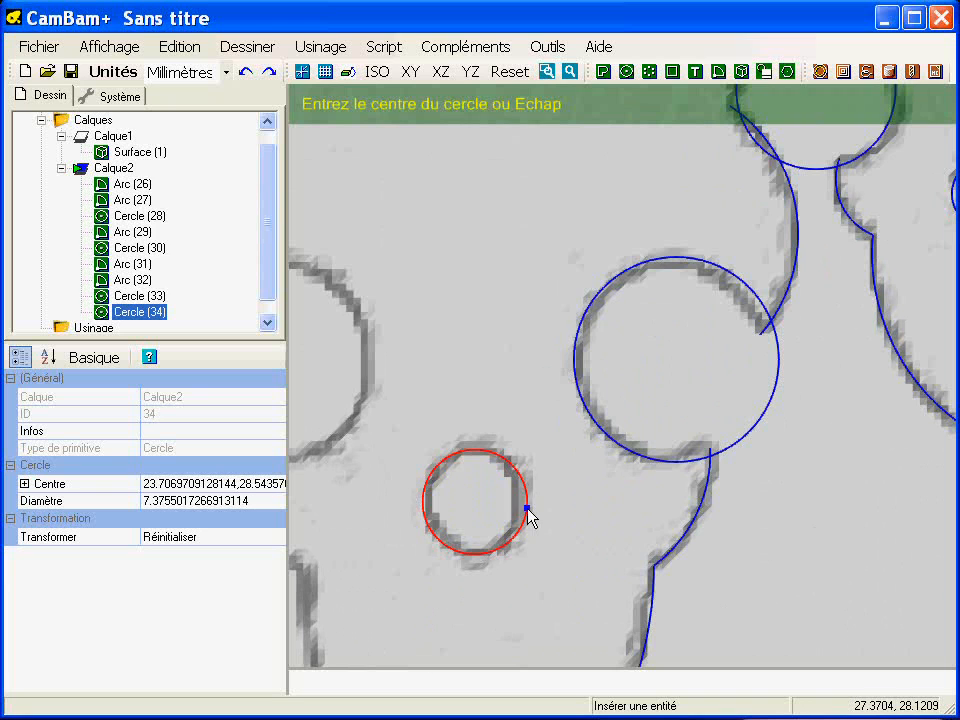
Step: Hide layer Calque1, which holds the reference surface
{"action": "scroll", "coordinate": [553, 531], "scroll_direction": "down", "scroll_amount": 3}
{"action": "scroll", "coordinate": [739, 512], "scroll_direction": "down", "scroll_amount": 1}
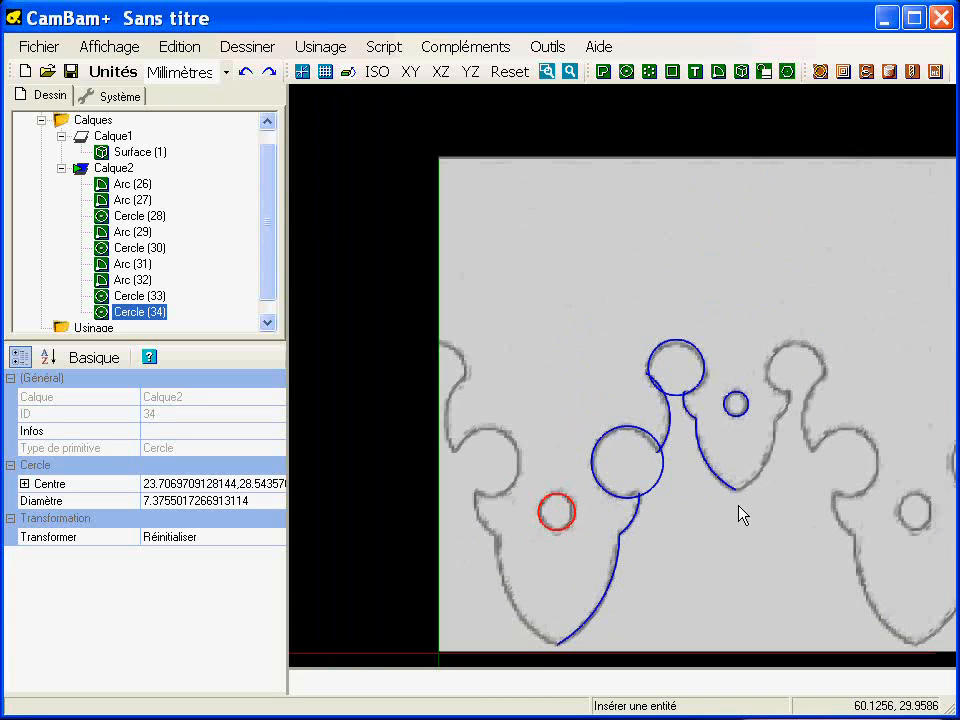
{"action": "middle_click_drag", "start_coordinate": [750, 512], "coordinate": [652, 453]}
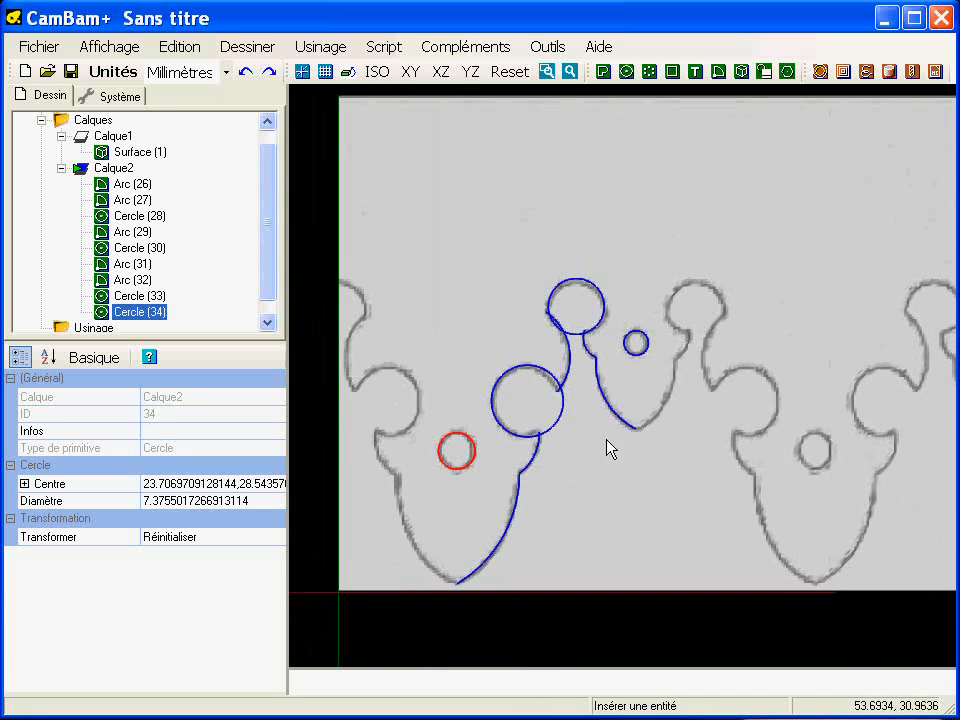
{"action": "middle_click_drag", "start_coordinate": [577, 390], "coordinate": [574, 429]}
{"action": "left_click", "coordinate": [114, 136]}
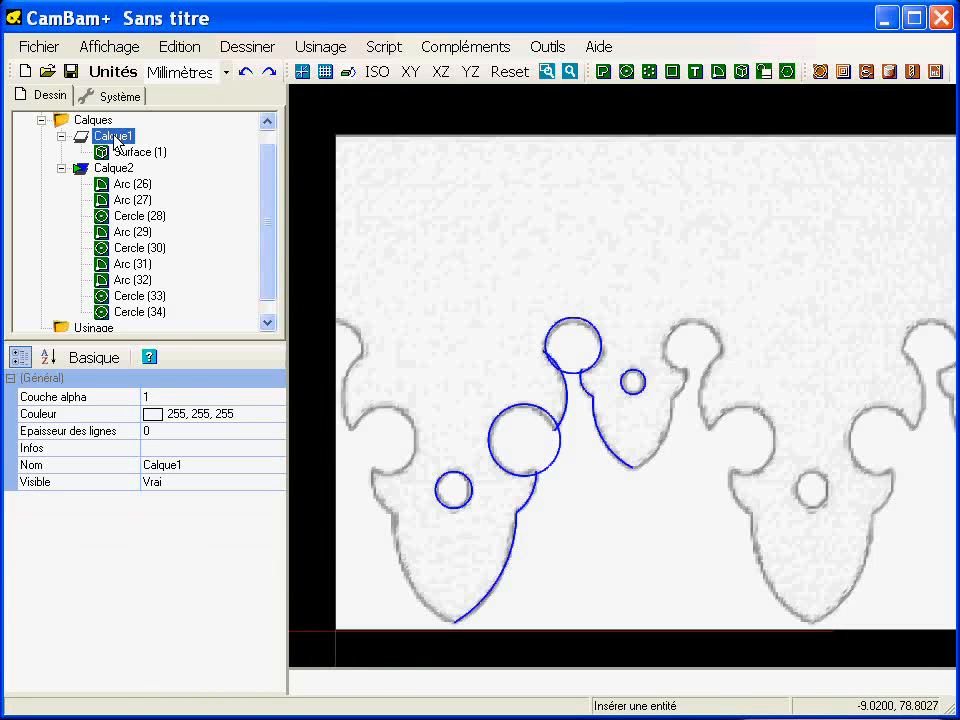
{"action": "right_click", "coordinate": [116, 136]}
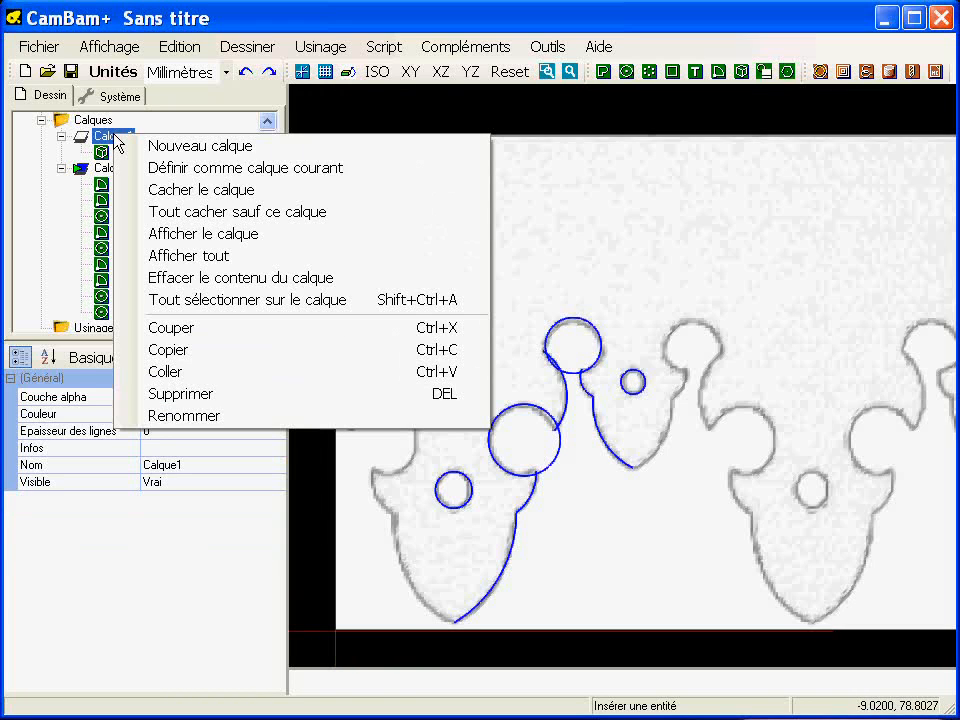
{"action": "left_click", "coordinate": [193, 193]}
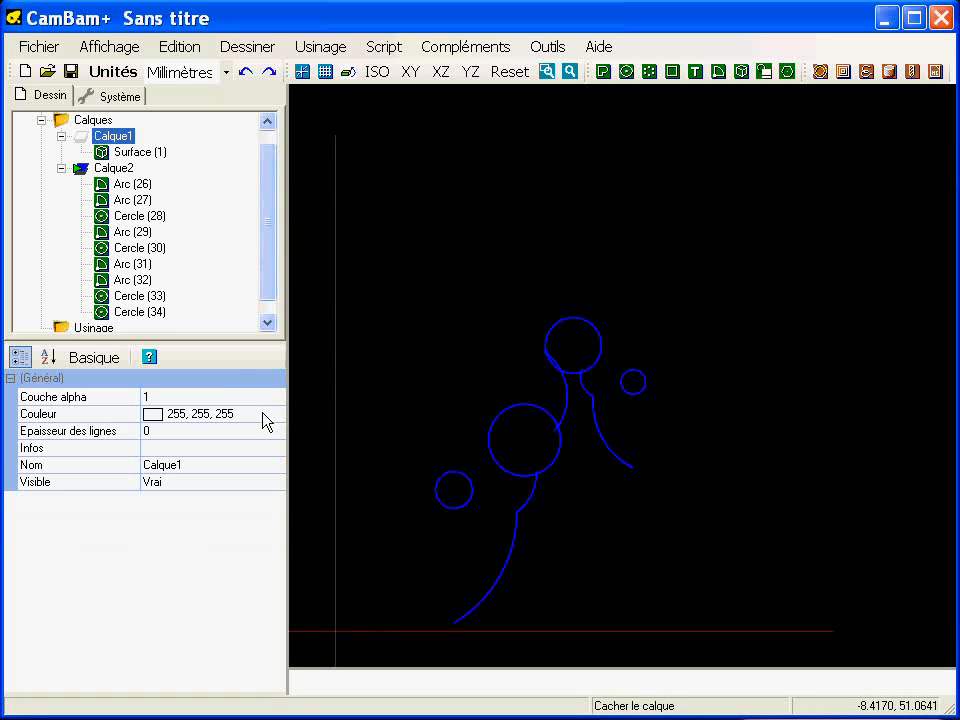
Step: Change the colour of the tracing layer Calque2 to White
{"action": "left_click", "coordinate": [268, 321]}
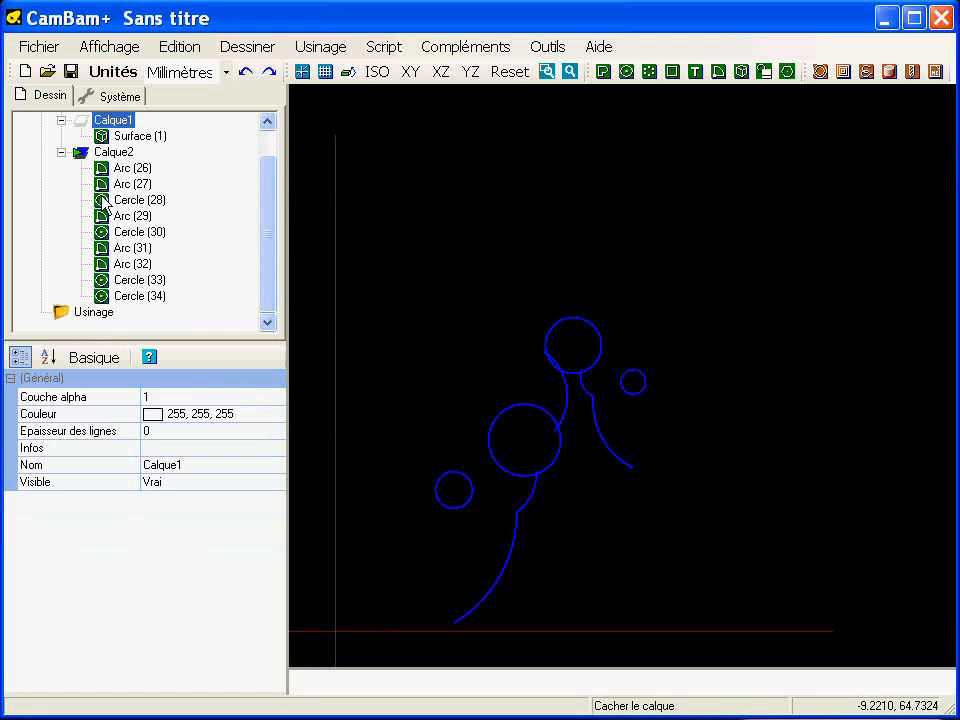
{"action": "left_click", "coordinate": [104, 152]}
{"action": "left_click", "coordinate": [274, 414]}
{"action": "left_click", "coordinate": [274, 414]}
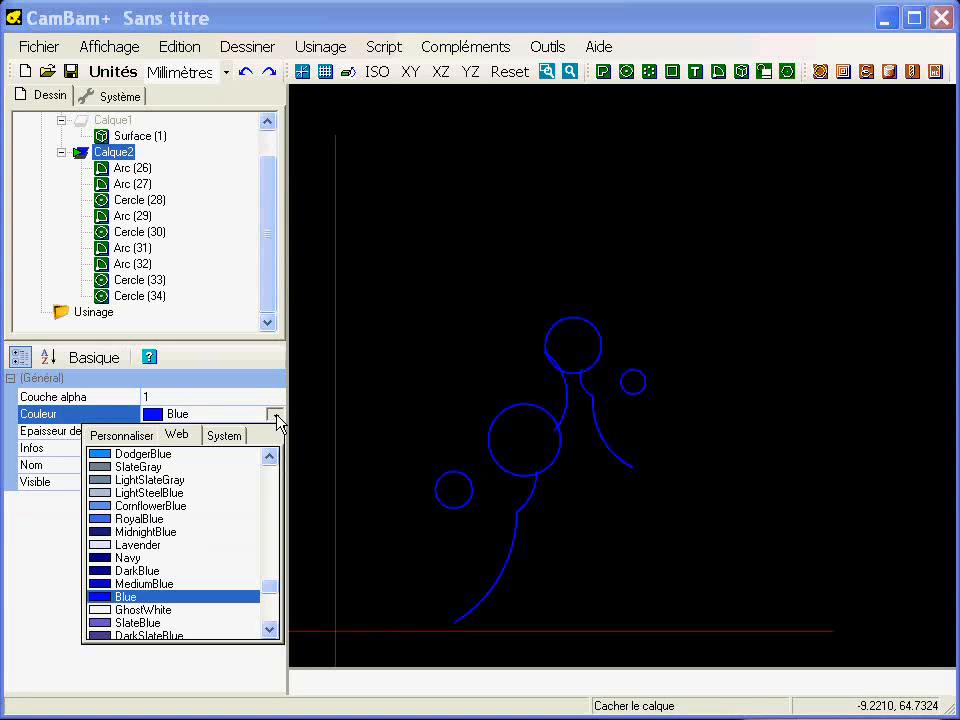
{"action": "left_click", "coordinate": [122, 436]}
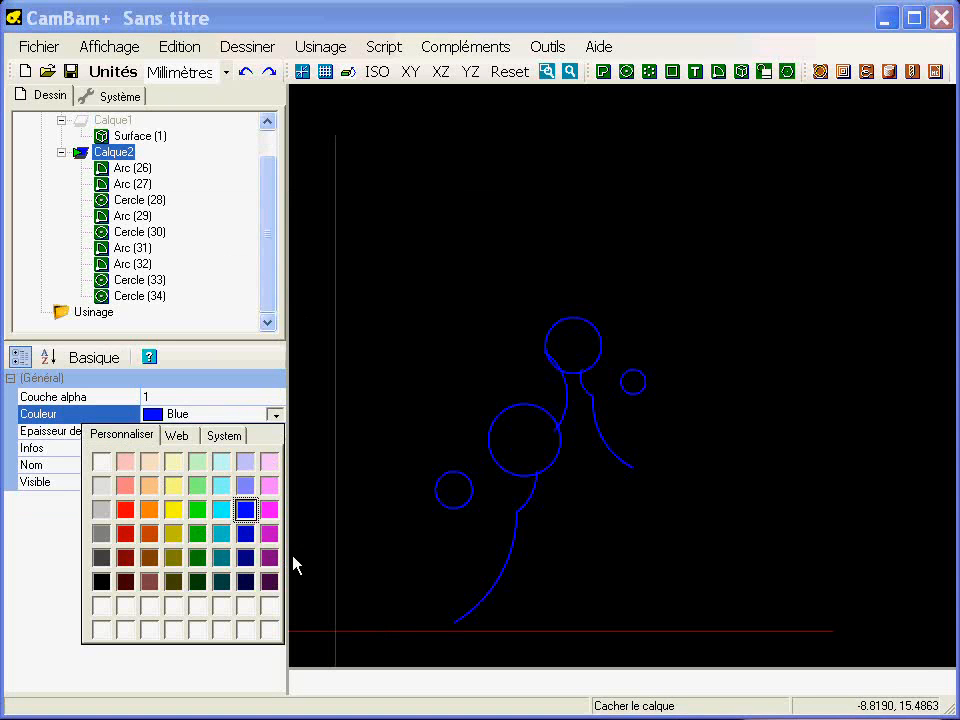
{"action": "left_click", "coordinate": [103, 486]}
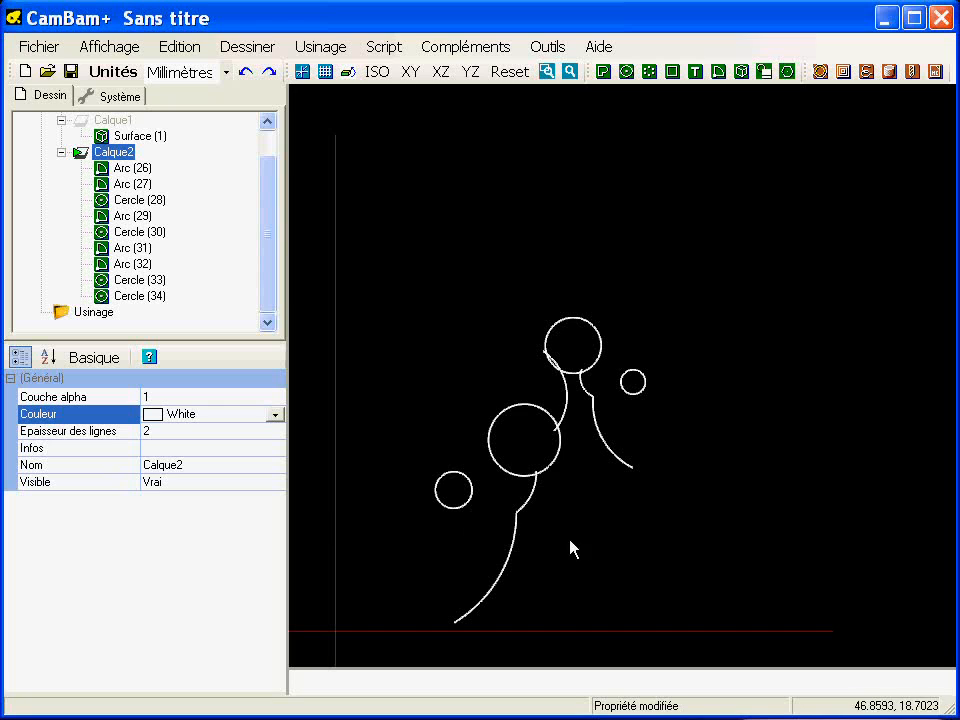
{"action": "scroll", "coordinate": [583, 499], "scroll_direction": "up", "scroll_amount": 3}
{"action": "scroll", "coordinate": [595, 418], "scroll_direction": "up", "scroll_amount": 2}
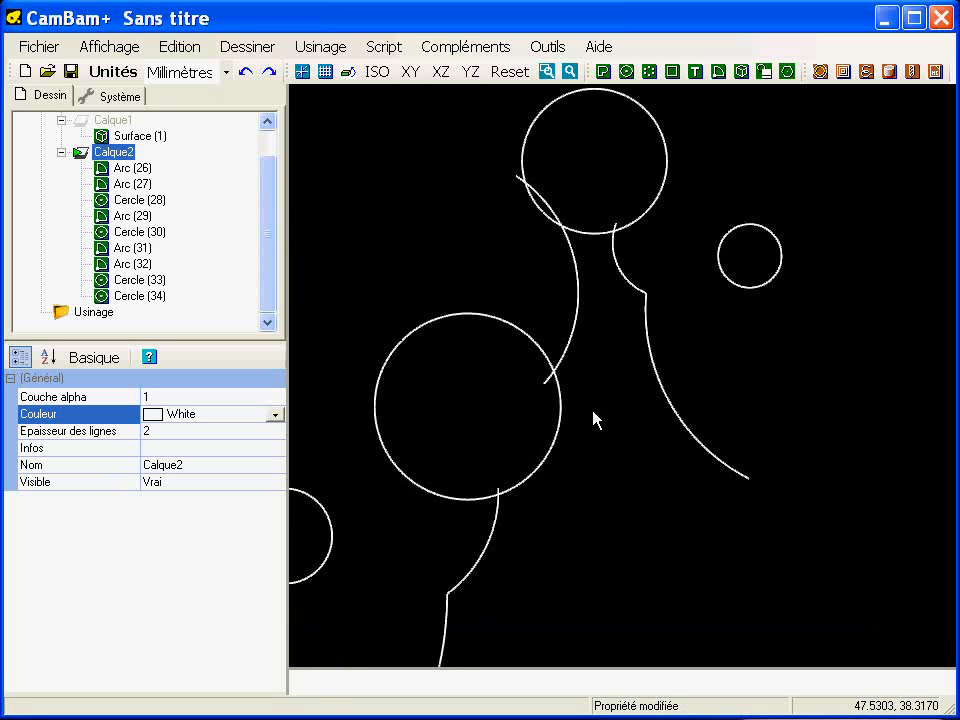
Step: Break the large lower circle and the two arcs crossing it at their intersections, with a tolerance of 0.05
{"action": "left_click", "coordinate": [497, 510]}
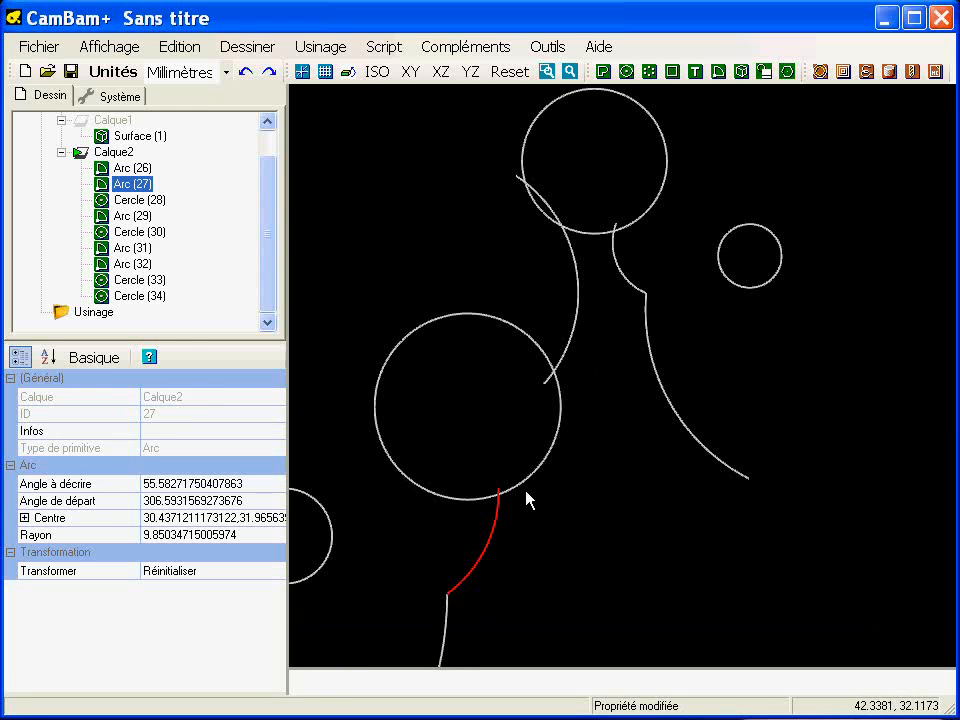
{"action": "left_click", "coordinate": [541, 467], "text": "shift"}
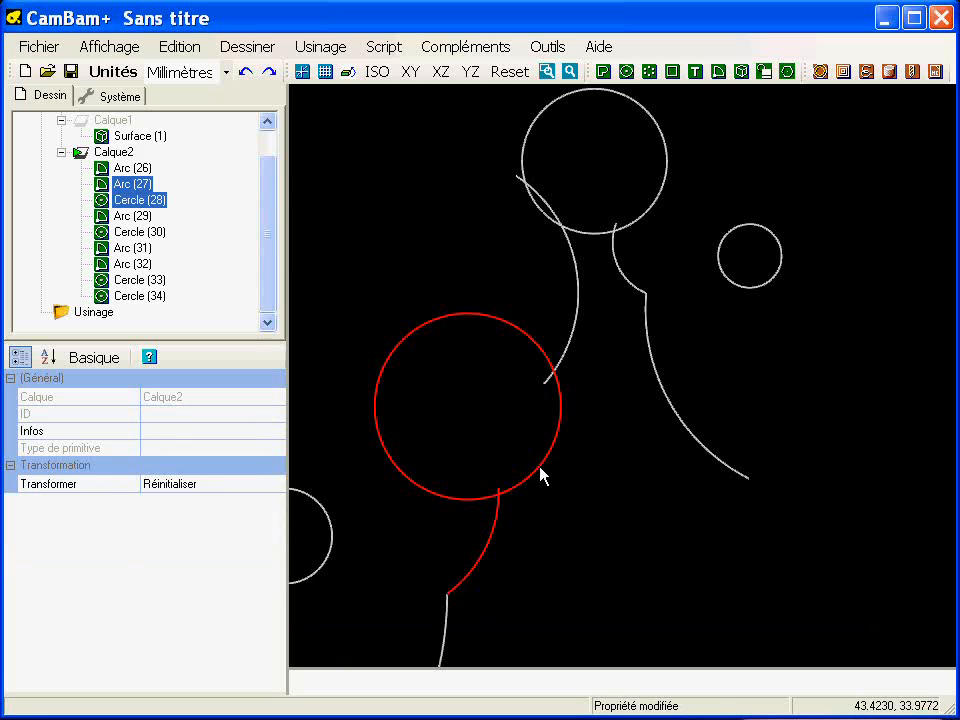
{"action": "left_click", "coordinate": [546, 385], "text": "shift"}
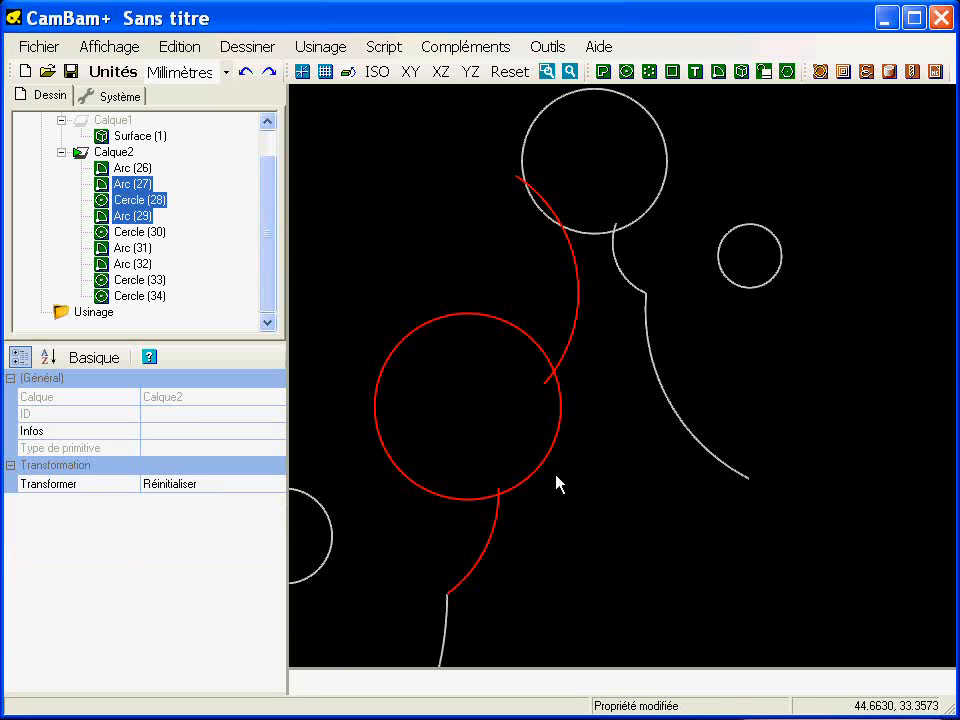
{"action": "right_click", "coordinate": [322, 141]}
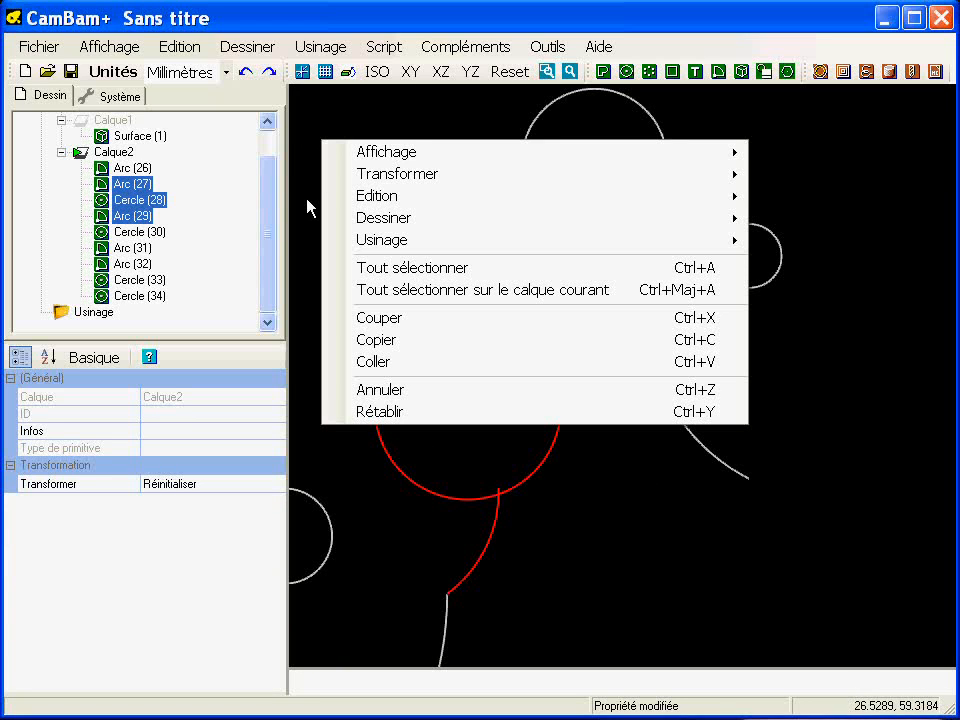
{"action": "right_click", "coordinate": [292, 103]}
{"action": "mouse_move", "coordinate": [304, 126]}
{"action": "mouse_move", "coordinate": [336, 160]}
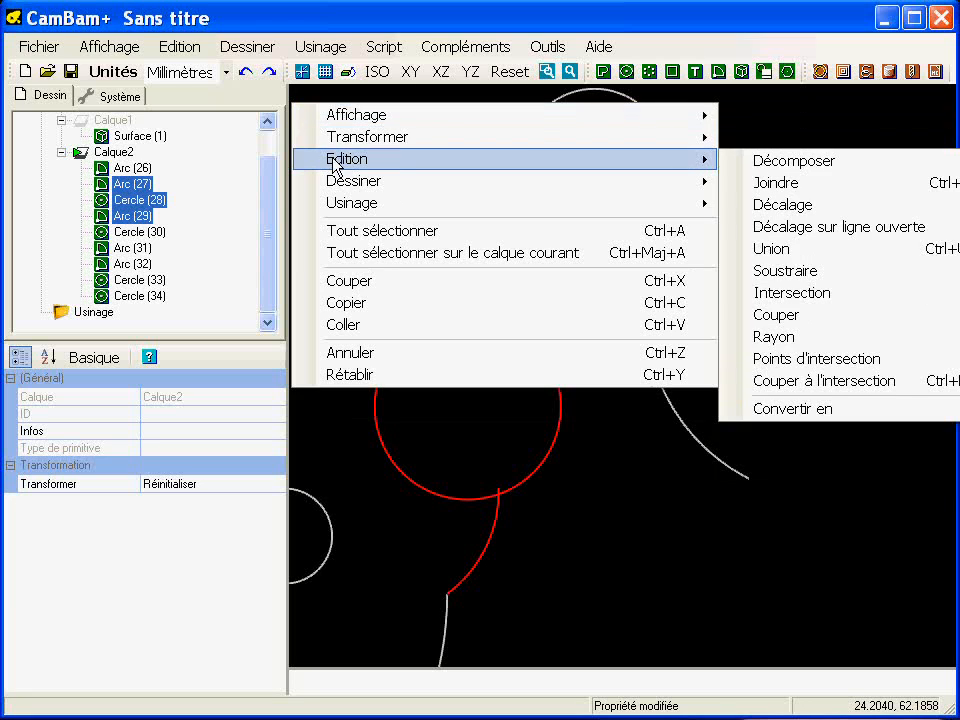
{"action": "left_click", "coordinate": [838, 381]}
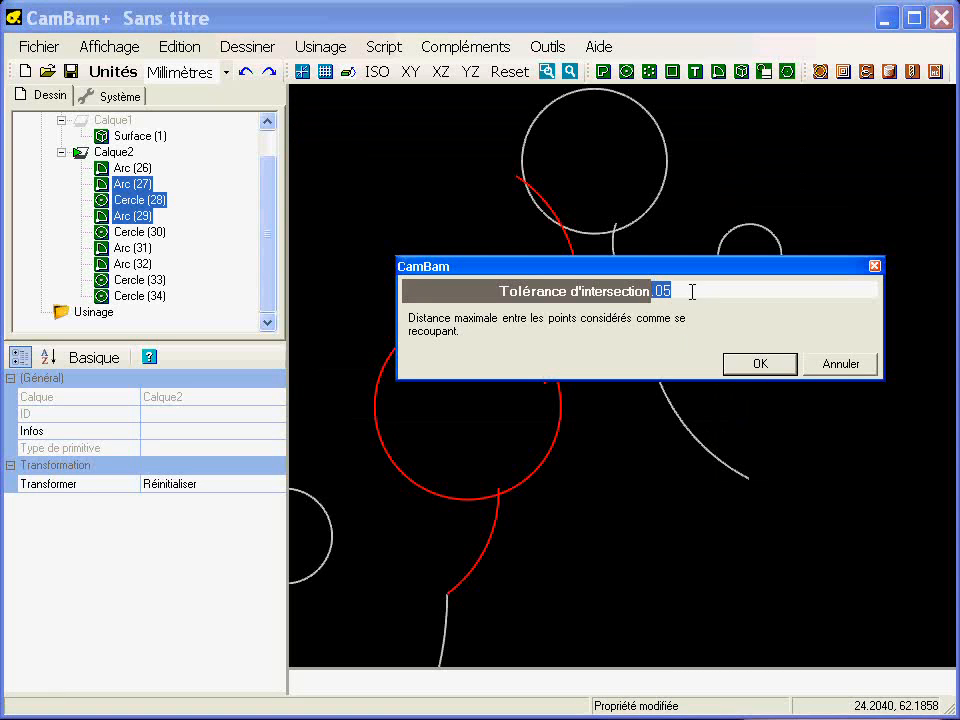
{"action": "left_click", "coordinate": [750, 364]}
{"action": "left_click", "coordinate": [632, 428]}
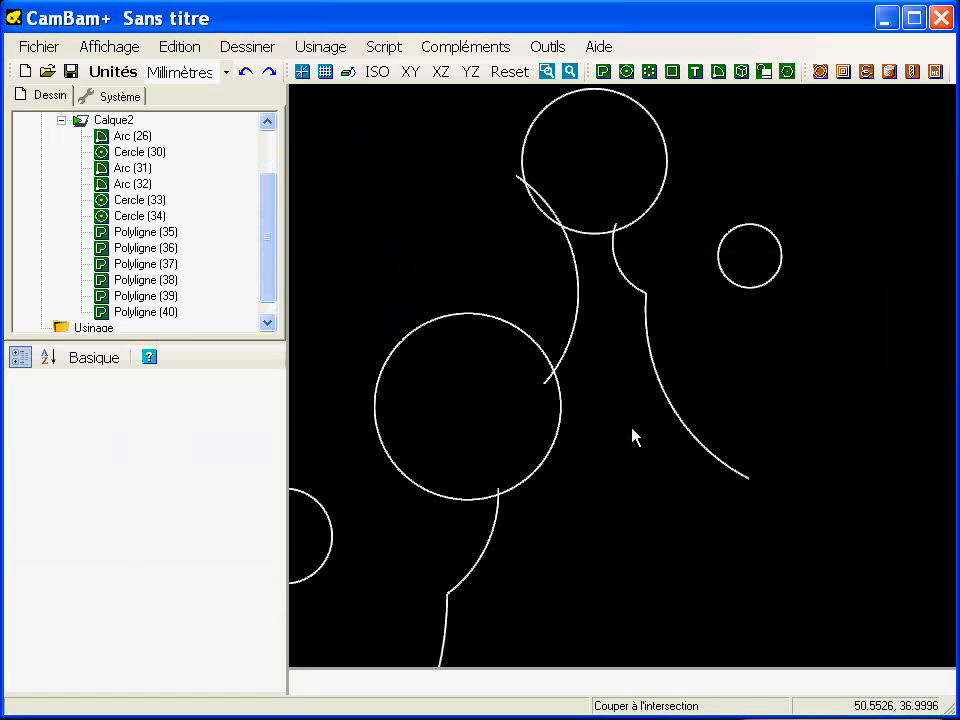
Step: Delete the large circle's segment between the two arcs and both arc ends overshooting into the circle
{"action": "left_click", "coordinate": [499, 491]}
{"action": "left_click", "coordinate": [560, 397], "text": "ctrl"}
{"action": "left_click", "coordinate": [550, 380], "text": "ctrl"}
{"action": "key", "text": "Delete"}
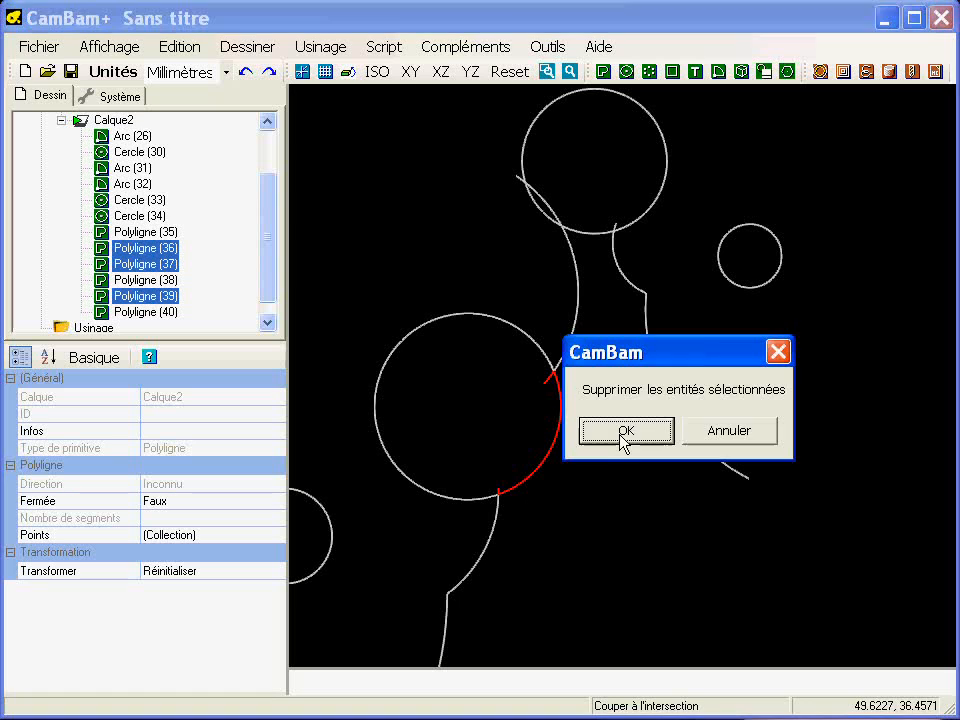
{"action": "left_click", "coordinate": [621, 440]}
{"action": "left_click", "coordinate": [529, 264]}
Step: Break the upper circle, the curve crossing it and the adjoining short arc at their intersections
{"action": "scroll", "coordinate": [590, 418], "scroll_direction": "up", "scroll_amount": 3}
{"action": "middle_click_drag", "start_coordinate": [547, 499], "coordinate": [590, 429]}
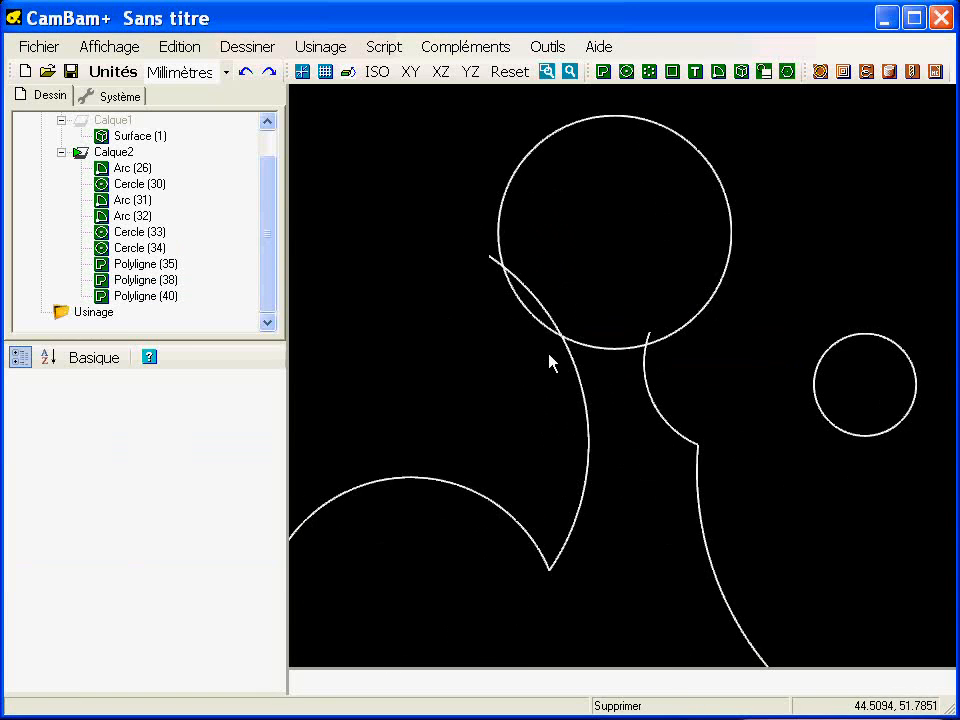
{"action": "left_click", "coordinate": [544, 330]}
{"action": "left_click", "coordinate": [570, 360], "text": "ctrl"}
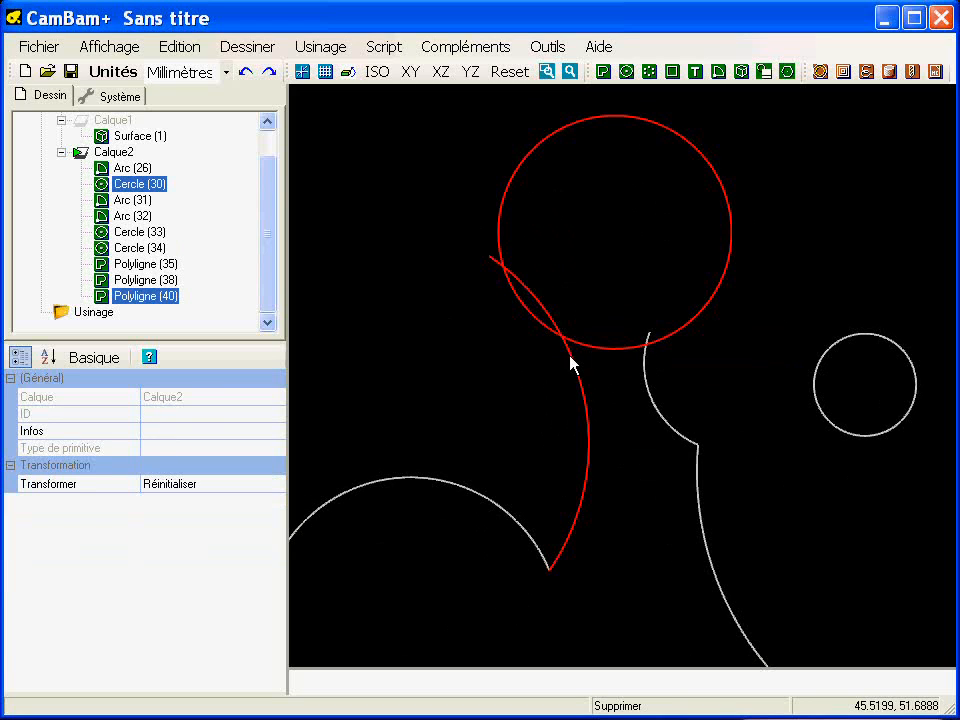
{"action": "left_click", "coordinate": [647, 364], "text": "ctrl"}
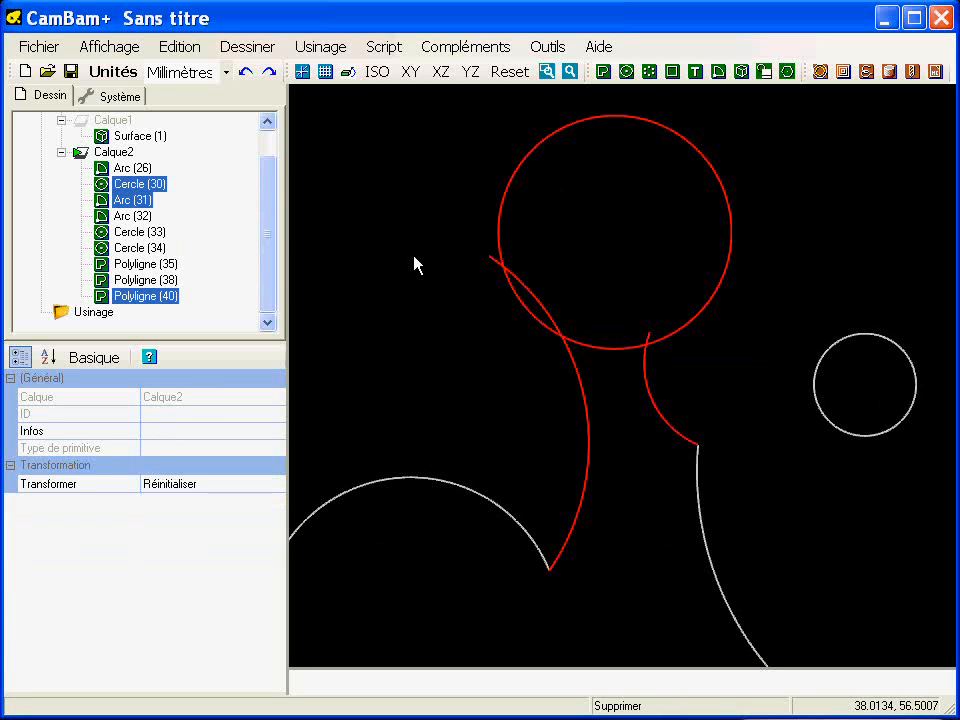
{"action": "key", "text": "ctrl+b"}
{"action": "key", "text": "Return"}
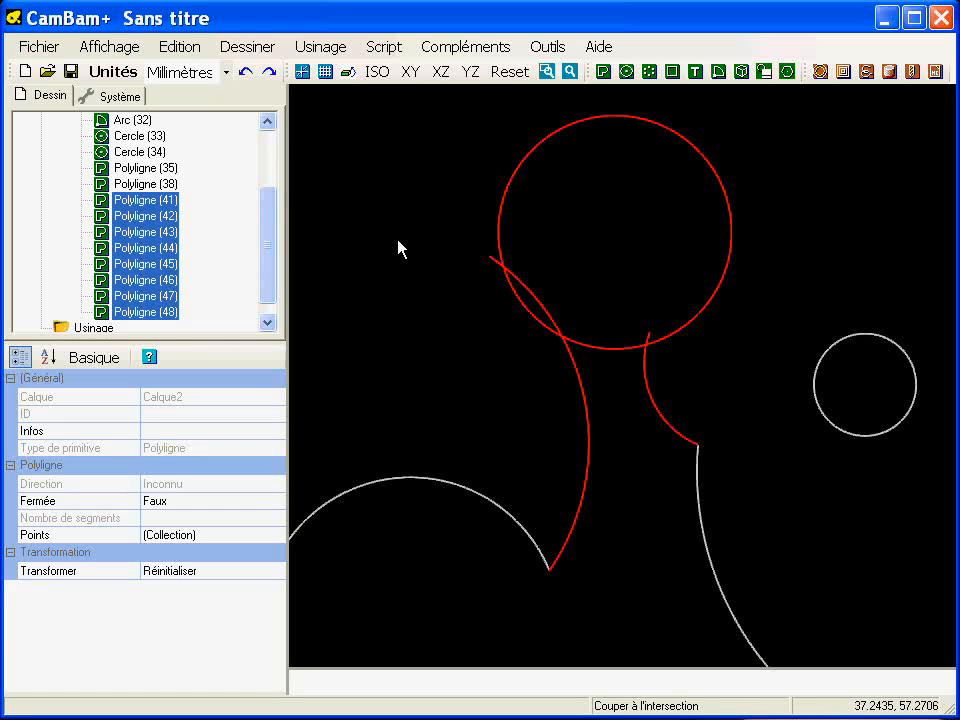
{"action": "left_click", "coordinate": [398, 248]}
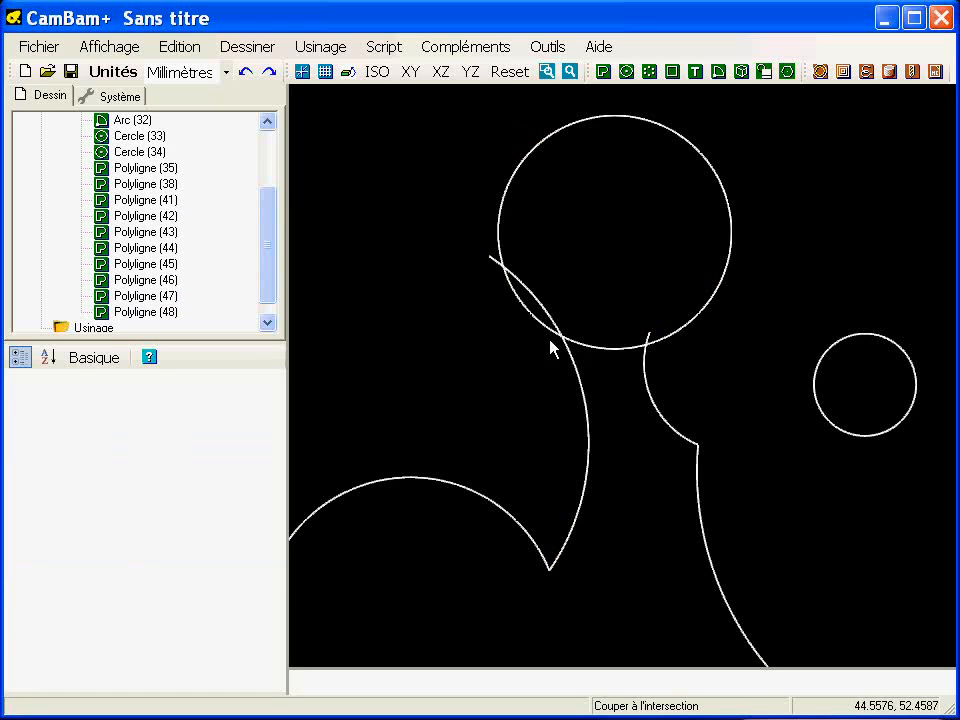
Step: Delete the upper circle's segment across the neck and the surplus ends of the two curves crossing it
{"action": "left_click", "coordinate": [611, 356]}
{"action": "left_click", "coordinate": [497, 270], "text": "ctrl"}
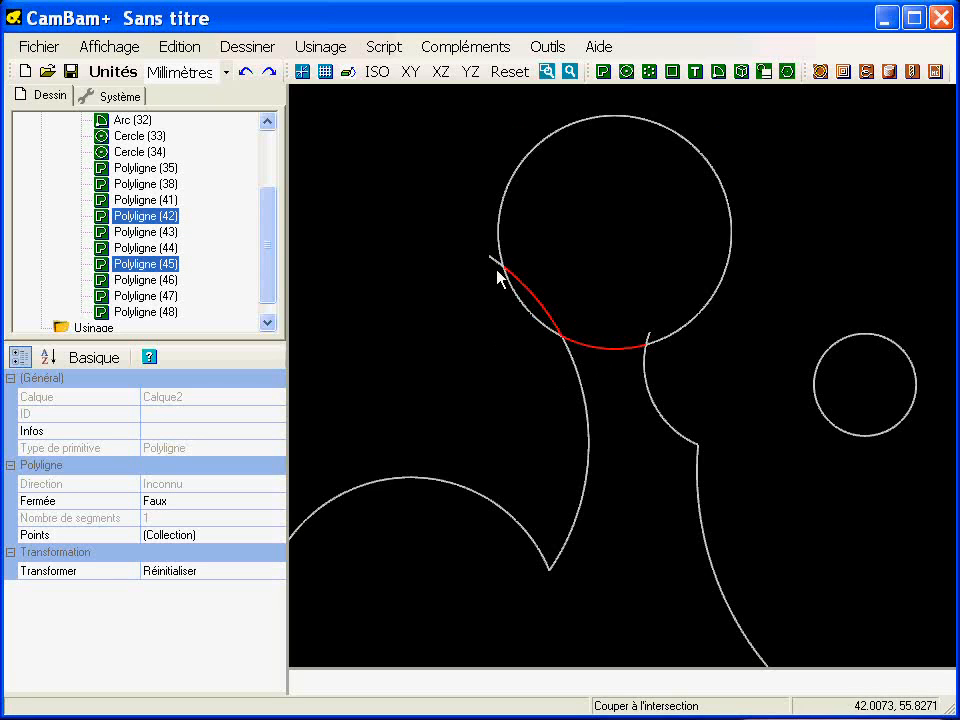
{"action": "left_click", "coordinate": [503, 277], "text": "ctrl"}
{"action": "key", "text": "Delete"}
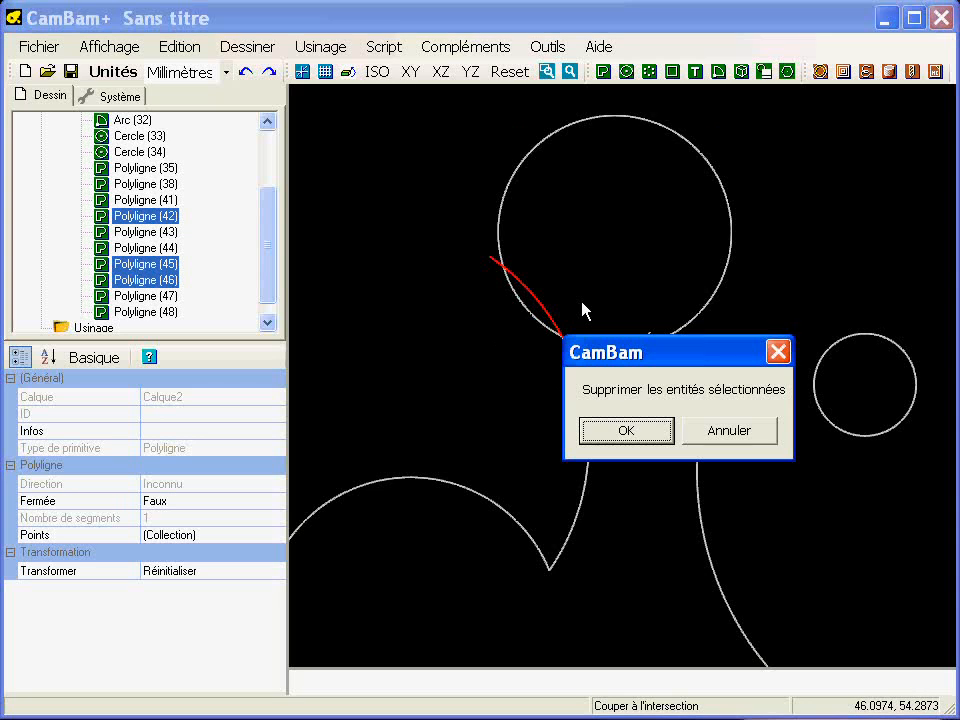
{"action": "key", "text": "Return"}
{"action": "key", "text": "Delete"}
{"action": "key", "text": "Return"}
{"action": "left_click", "coordinate": [690, 456]}
Step: Join all outline pieces except the two hole circles into one polyline, with a joining tolerance of 0.01
{"action": "scroll", "coordinate": [690, 456], "scroll_direction": "down", "scroll_amount": 5}
{"action": "mouse_move", "coordinate": [722, 536]}
{"action": "middle_mouse_down"}
{"action": "mouse_move", "coordinate": [703, 373]}
{"action": "mouse_move", "coordinate": [686, 409]}
{"action": "middle_mouse_up"}
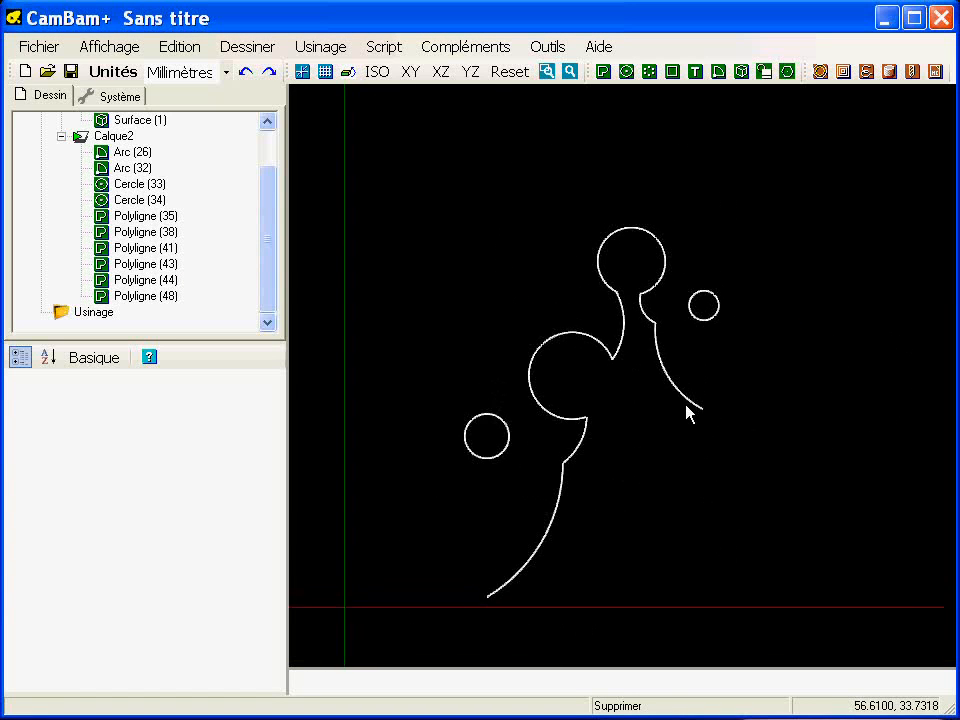
{"action": "scroll", "coordinate": [673, 427], "scroll_direction": "up", "scroll_amount": 1}
{"action": "mouse_move", "coordinate": [366, 161]}
{"action": "left_mouse_down"}
{"action": "mouse_move", "coordinate": [793, 606]}
{"action": "mouse_move", "coordinate": [795, 643]}
{"action": "left_mouse_up"}
{"action": "left_click", "coordinate": [484, 464], "text": "ctrl"}
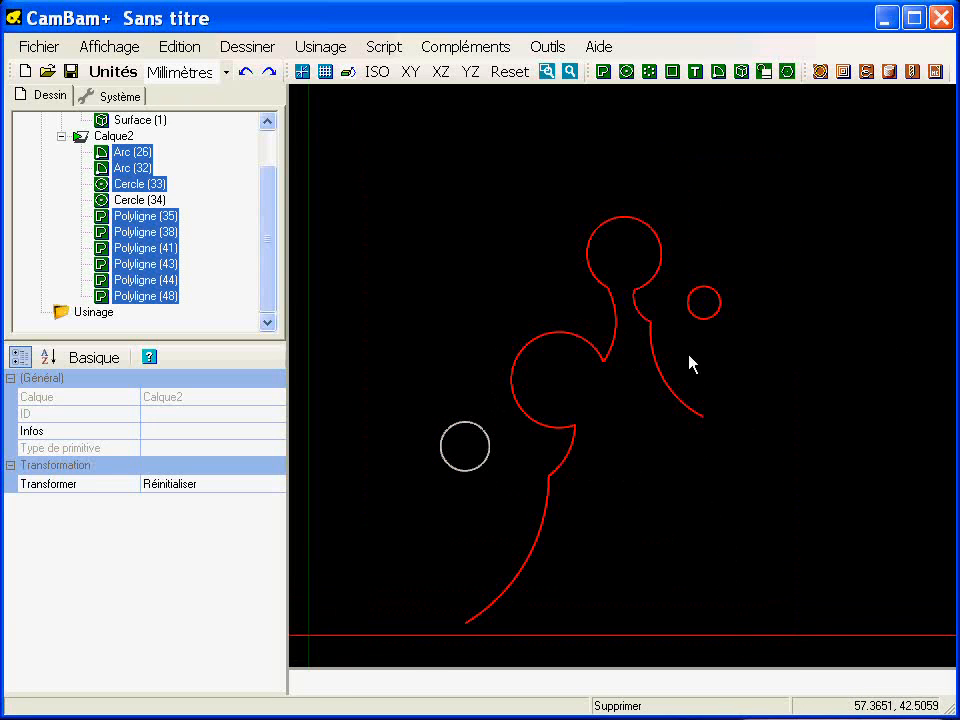
{"action": "left_click", "coordinate": [701, 319], "text": "ctrl"}
{"action": "right_click", "coordinate": [304, 129]}
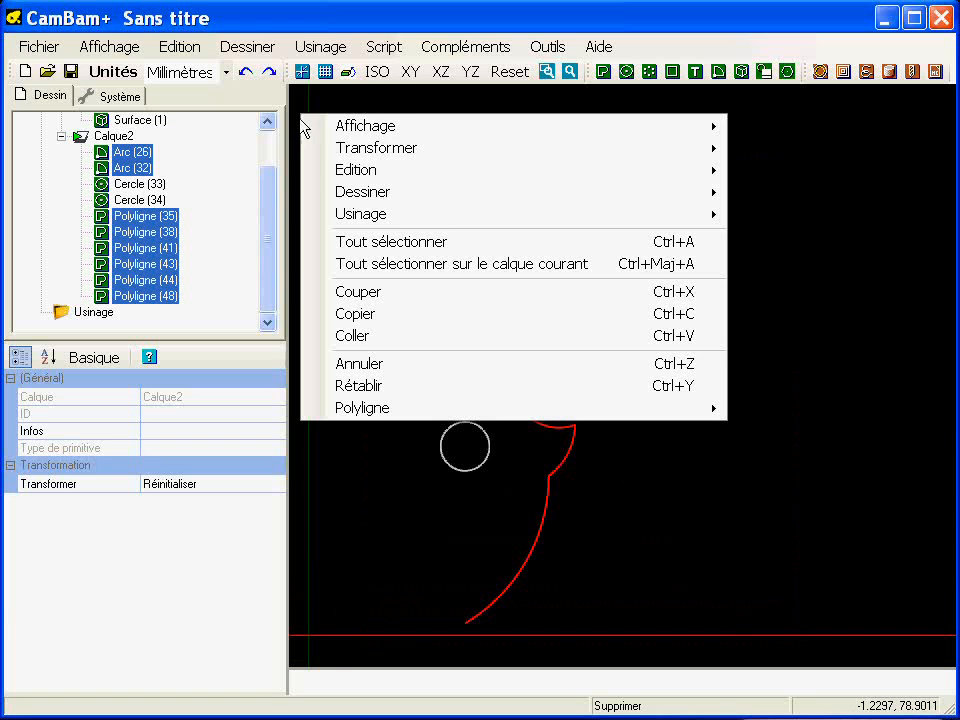
{"action": "mouse_move", "coordinate": [369, 177]}
{"action": "left_click", "coordinate": [795, 195]}
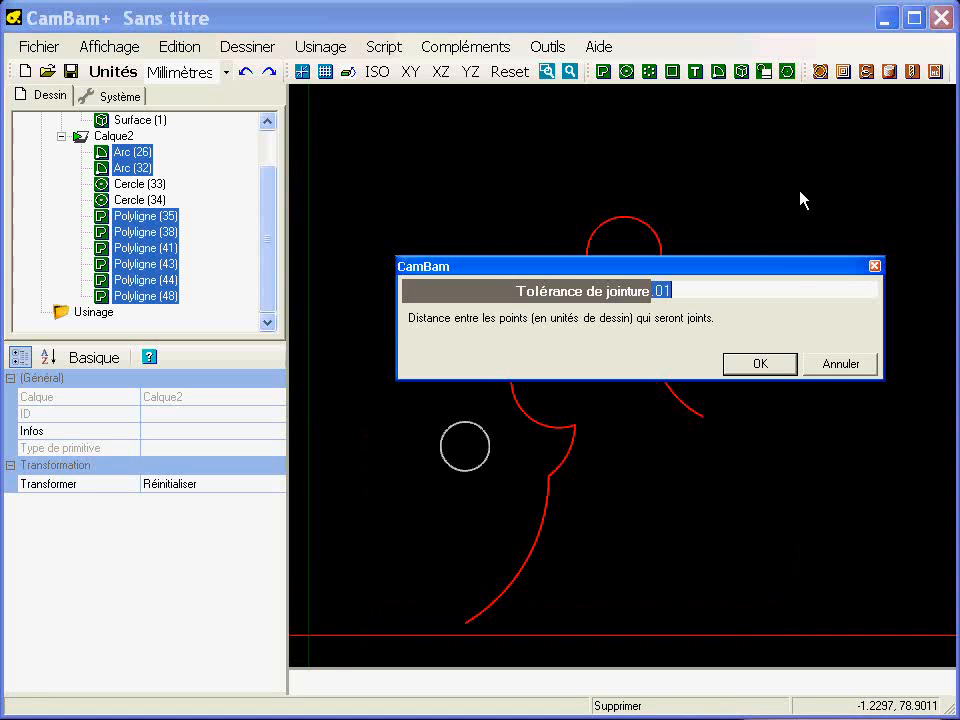
{"action": "left_click", "coordinate": [757, 356]}
{"action": "left_click", "coordinate": [608, 393]}
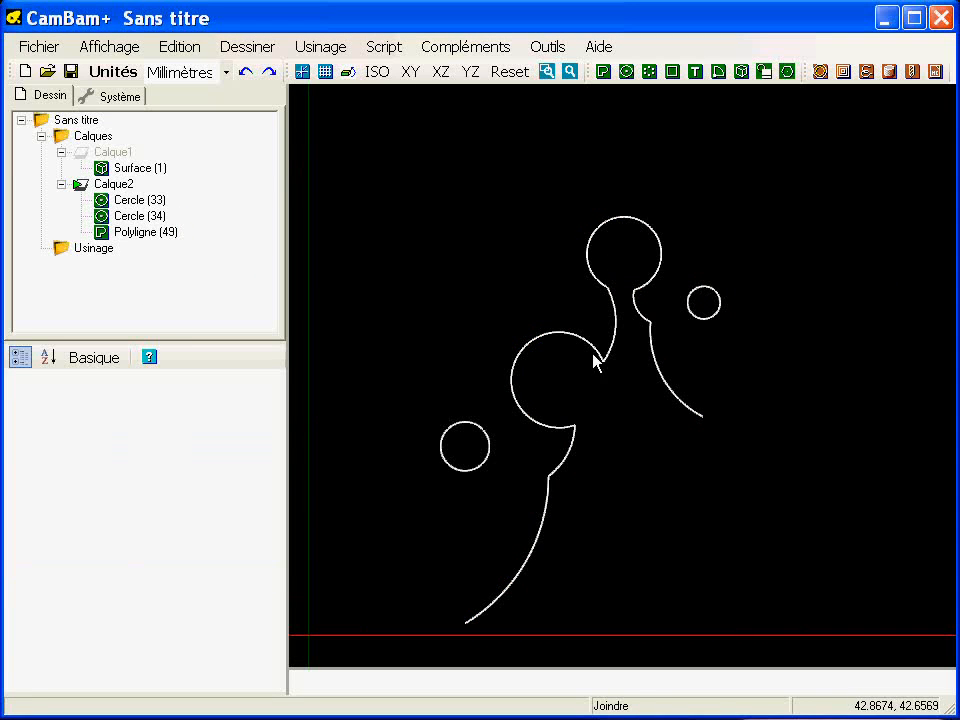
{"action": "double_click", "coordinate": [604, 362]}
{"action": "key", "text": "Return"}
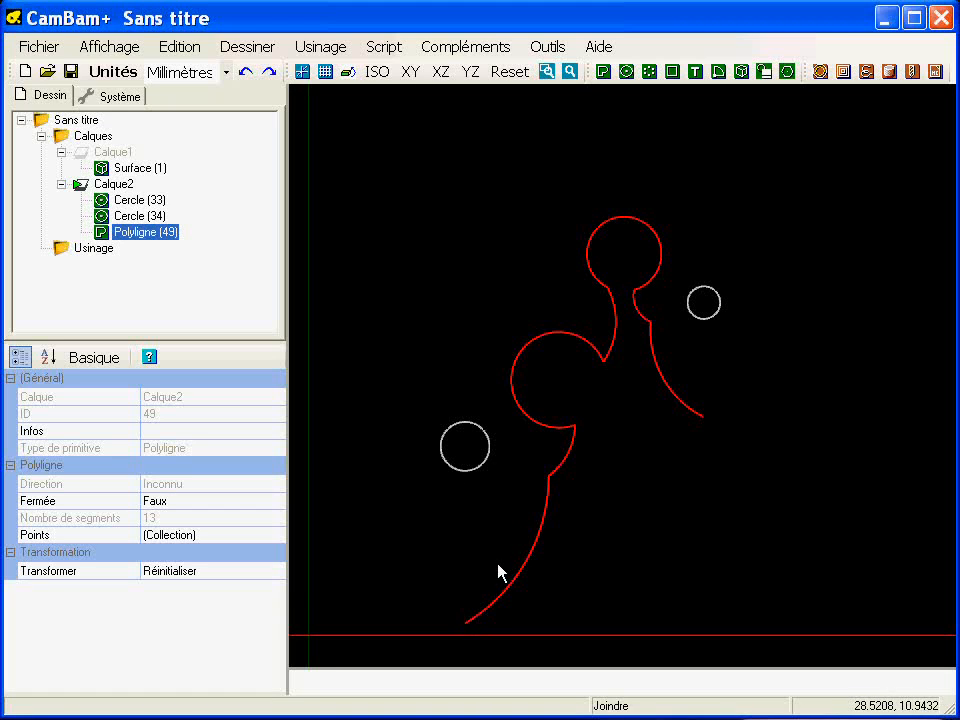
Step: Draw a vertical line from each pendant's lower tip up to the centre of its hole circle
{"action": "middle_click_drag", "start_coordinate": [498, 565], "coordinate": [497, 533]}
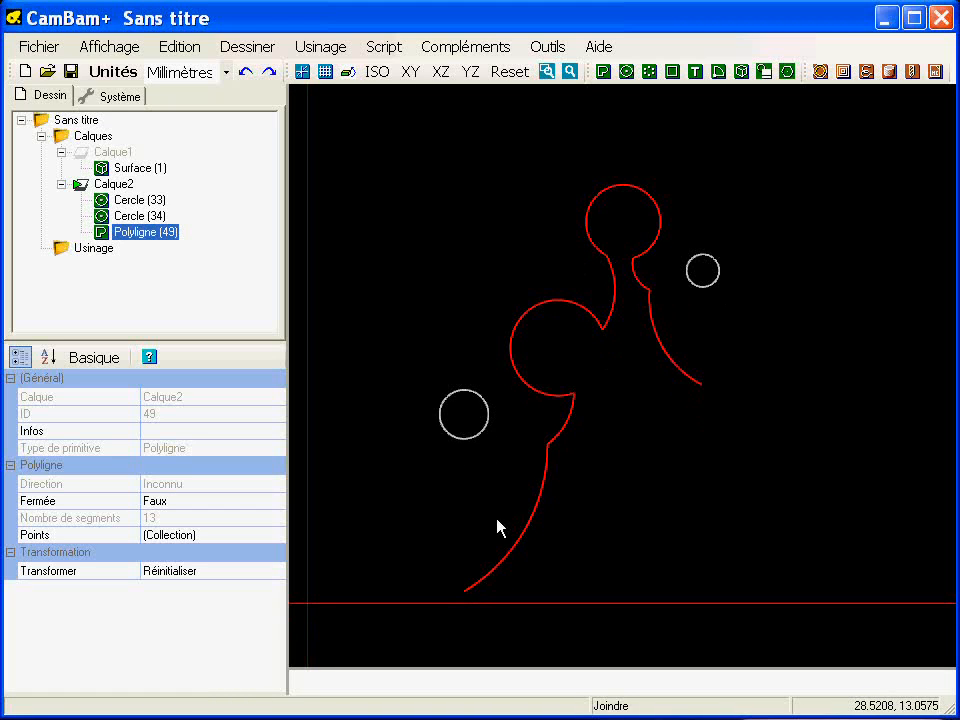
{"action": "left_click", "coordinate": [604, 73]}
{"action": "left_click", "coordinate": [465, 592]}
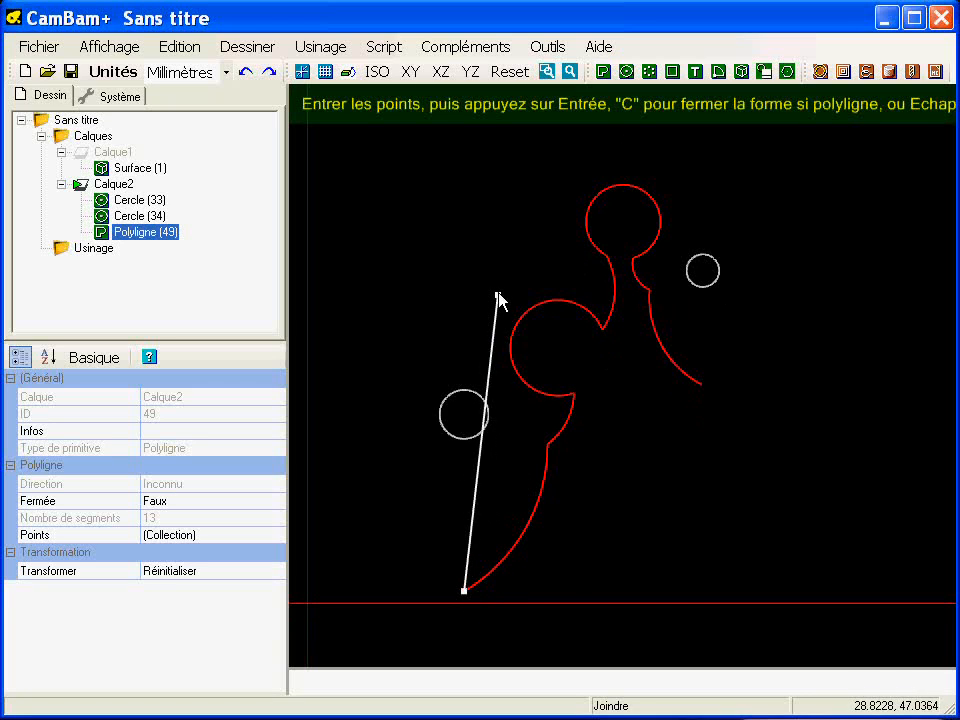
{"action": "left_click", "coordinate": [464, 413]}
{"action": "key", "text": "Return"}
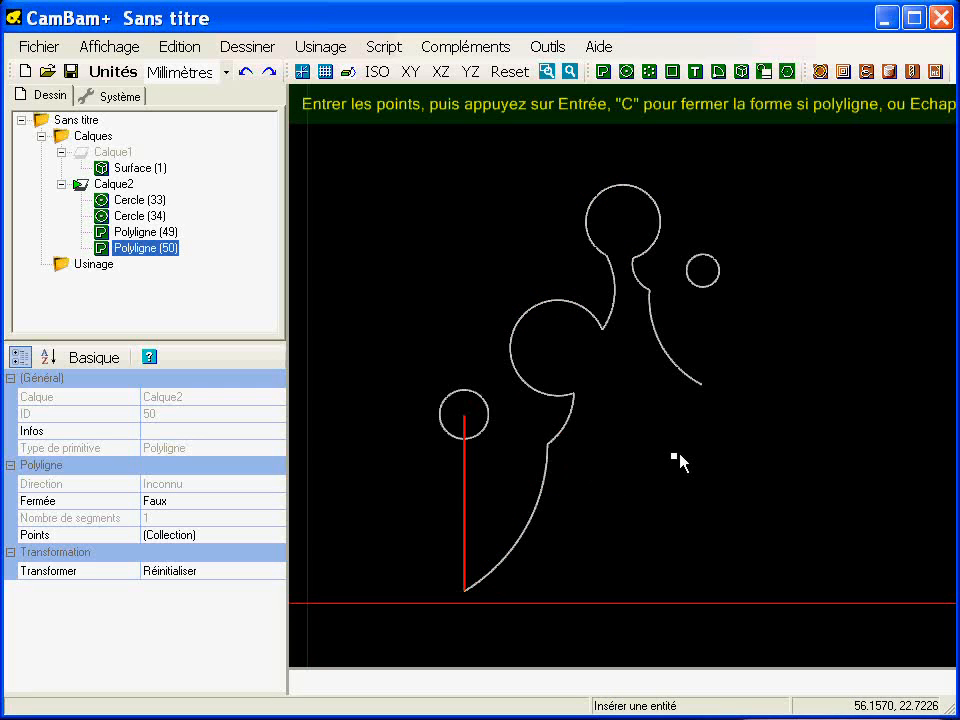
{"action": "left_click", "coordinate": [703, 385]}
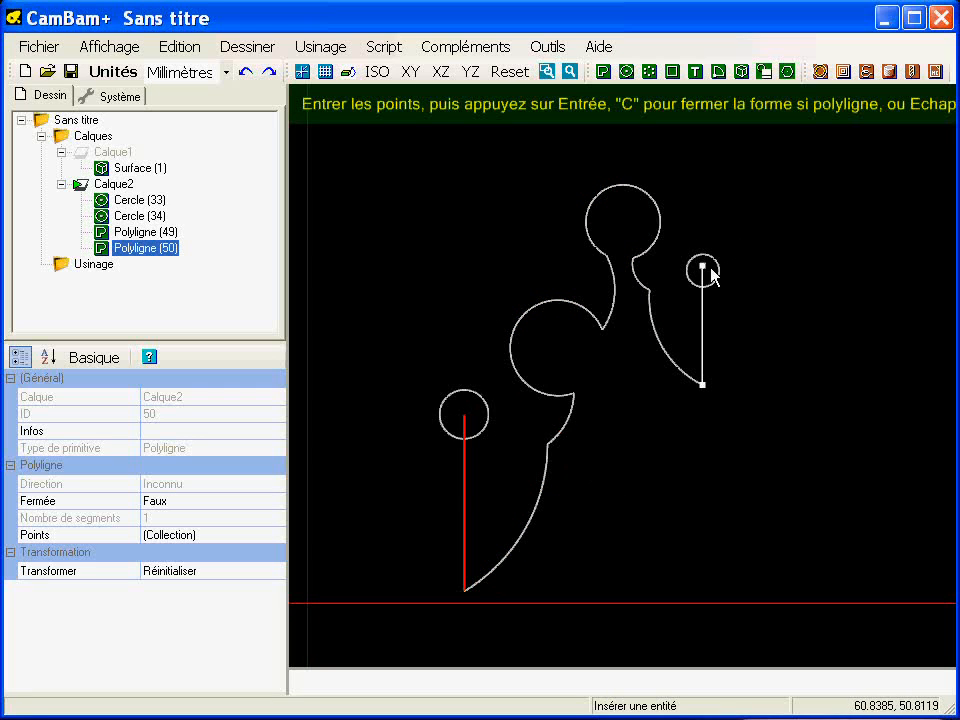
{"action": "left_click", "coordinate": [705, 272]}
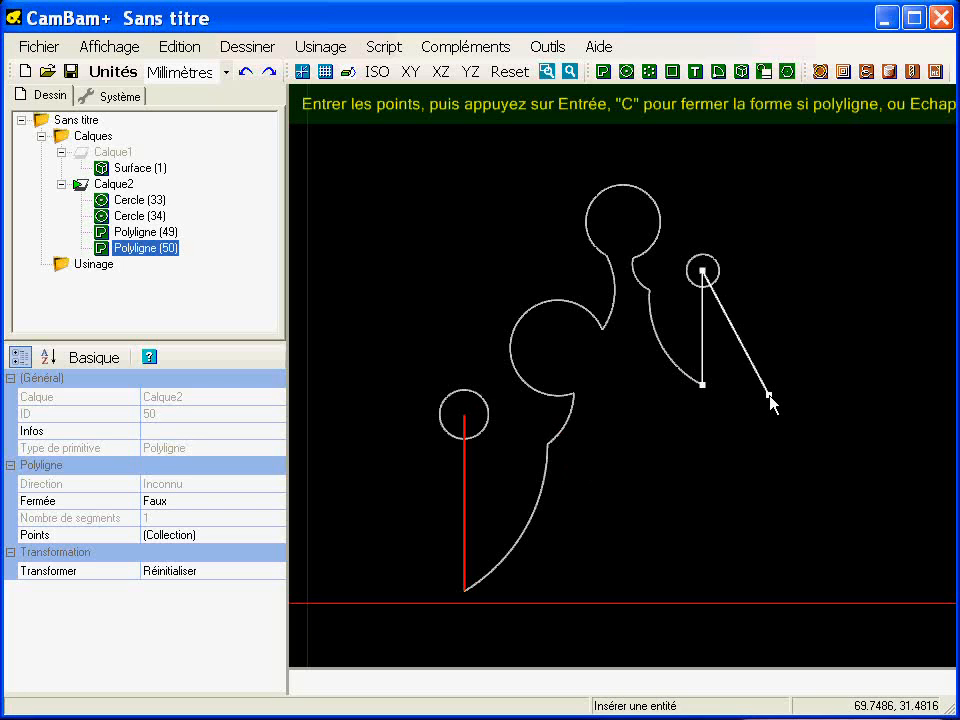
{"action": "key", "text": "Return"}
Step: Create centre points for the two hole circles
{"action": "left_click", "coordinate": [488, 422]}
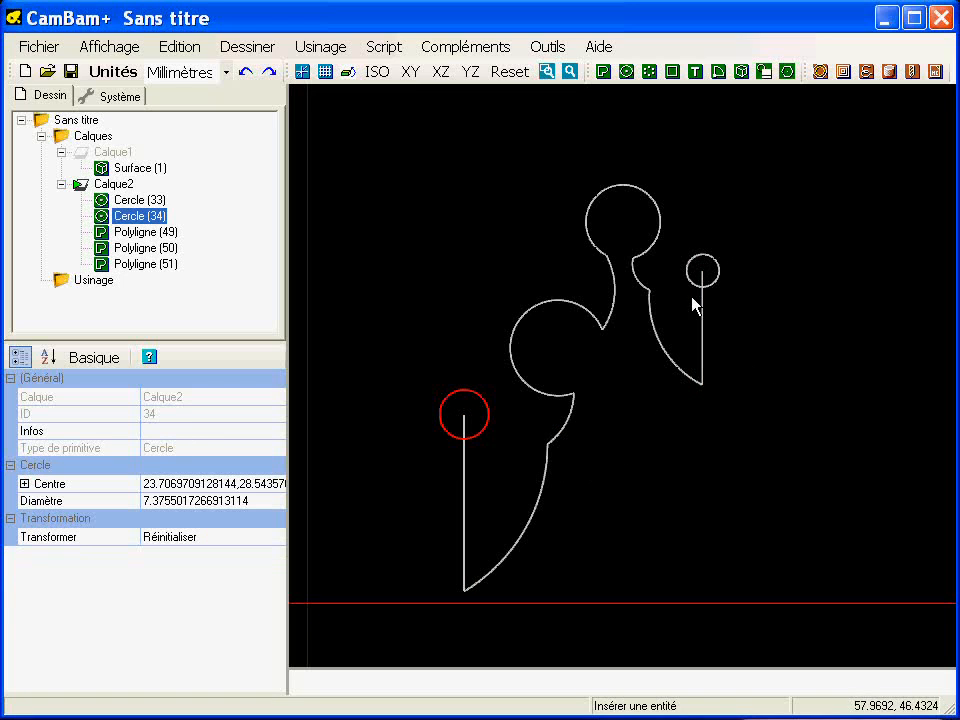
{"action": "left_click", "coordinate": [689, 279], "text": "ctrl"}
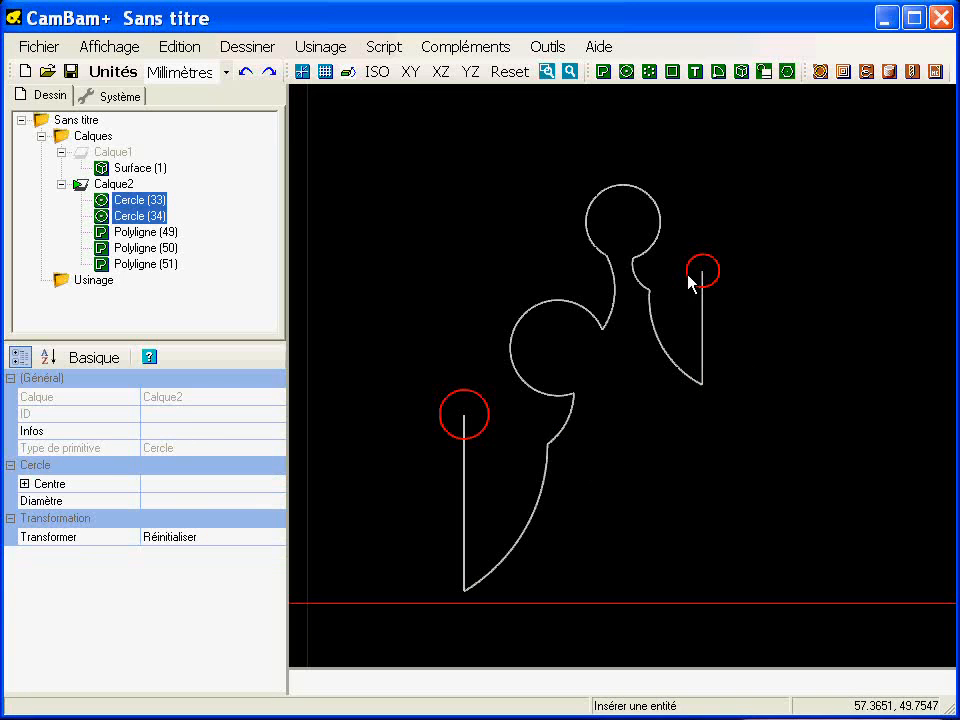
{"action": "right_click", "coordinate": [294, 104]}
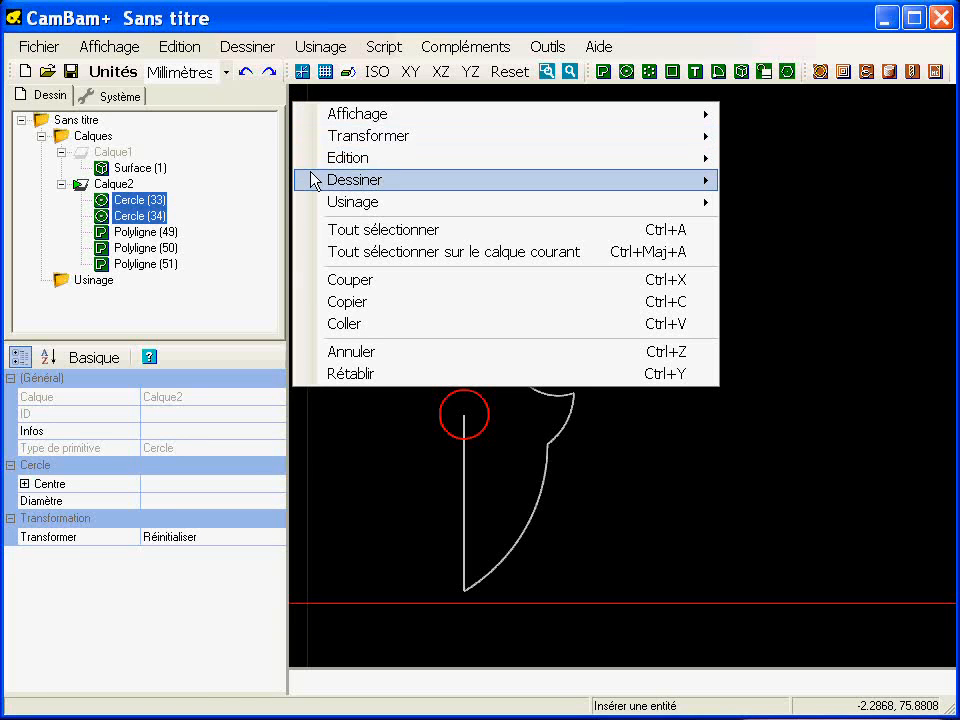
{"action": "mouse_move", "coordinate": [318, 180]}
{"action": "mouse_move", "coordinate": [757, 367]}
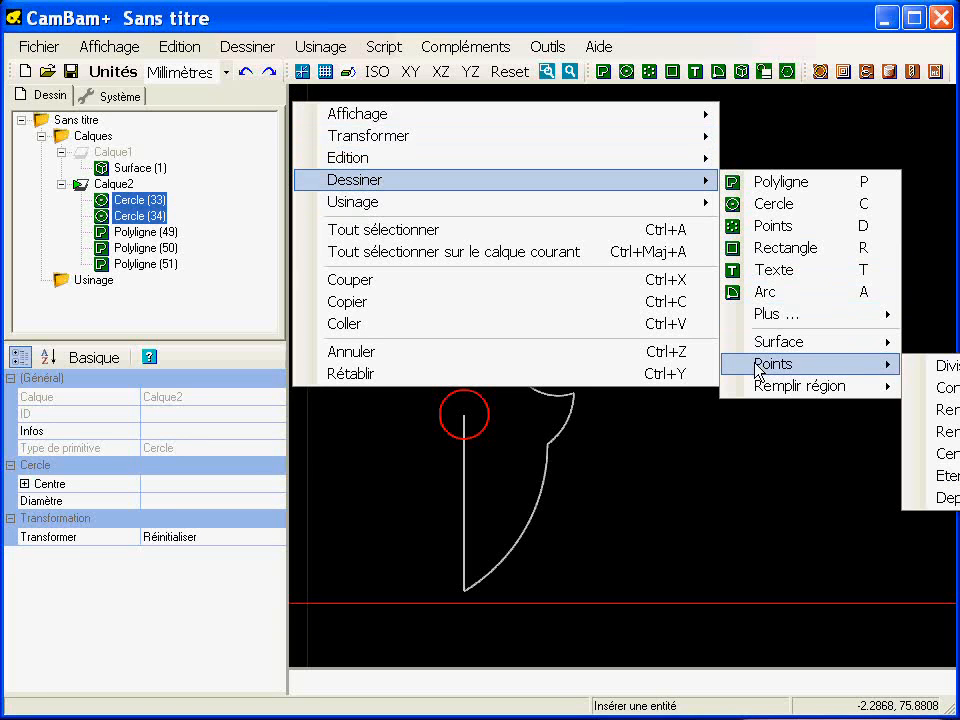
{"action": "left_click", "coordinate": [940, 455]}
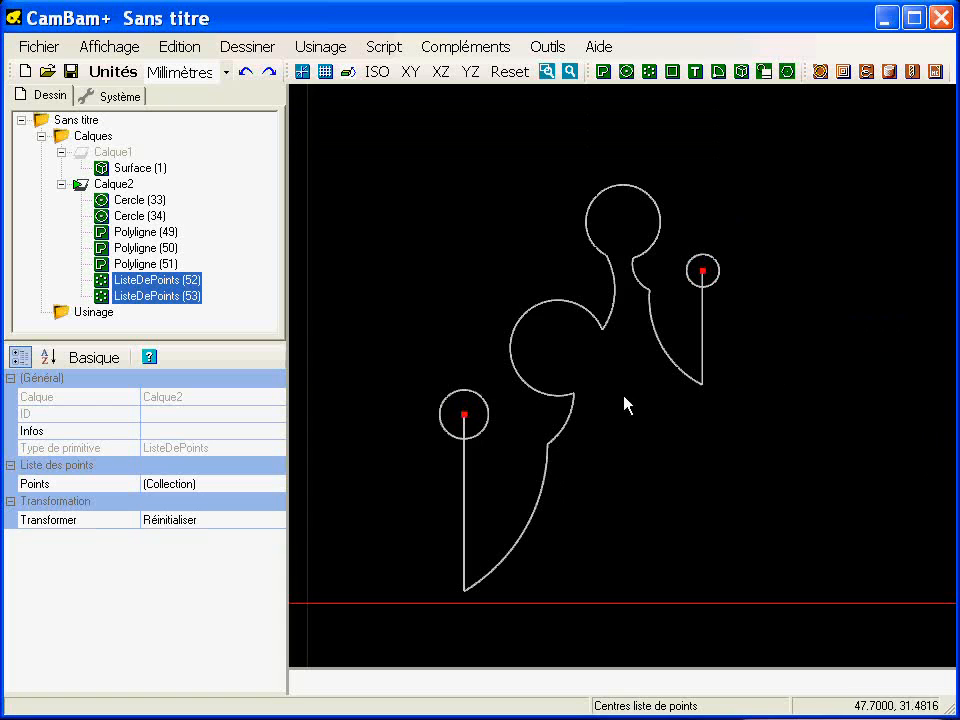
Step: Examine how the large pendant's vertical line meets the centre point of its hole circle
{"action": "scroll", "coordinate": [624, 403], "scroll_direction": "up", "scroll_amount": 6}
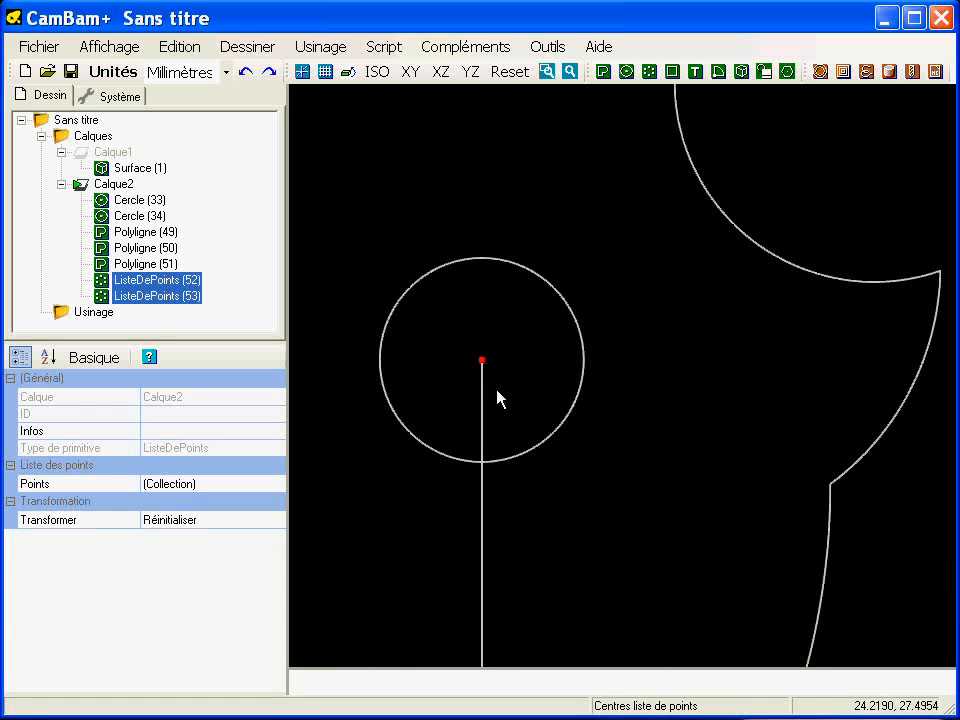
{"action": "scroll", "coordinate": [515, 400], "scroll_direction": "up", "scroll_amount": 1}
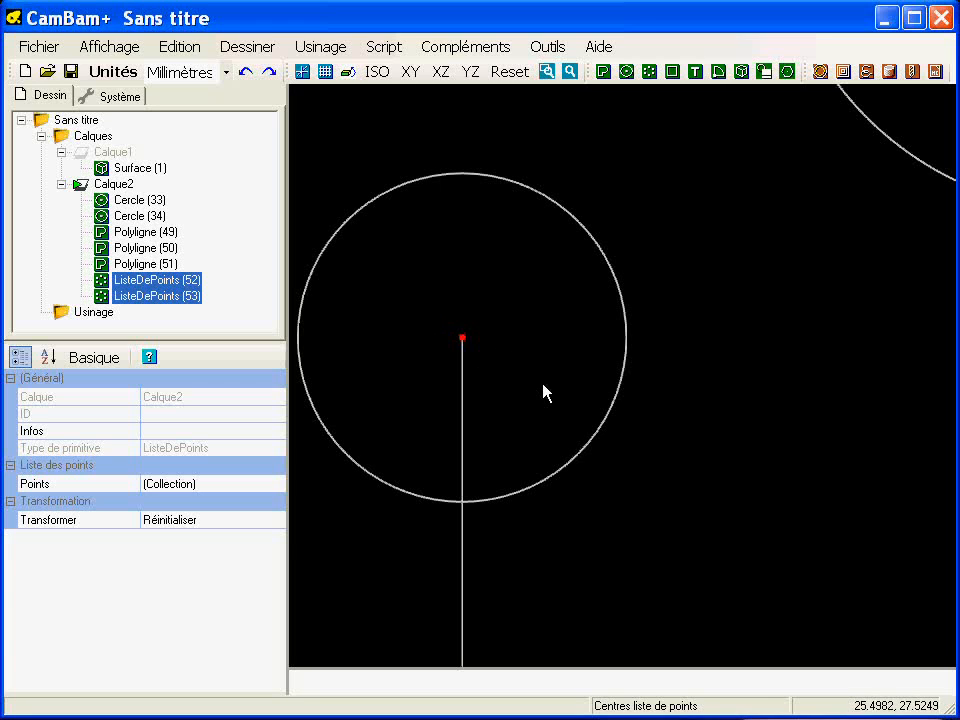
{"action": "left_click", "coordinate": [543, 392]}
{"action": "left_click", "coordinate": [463, 340]}
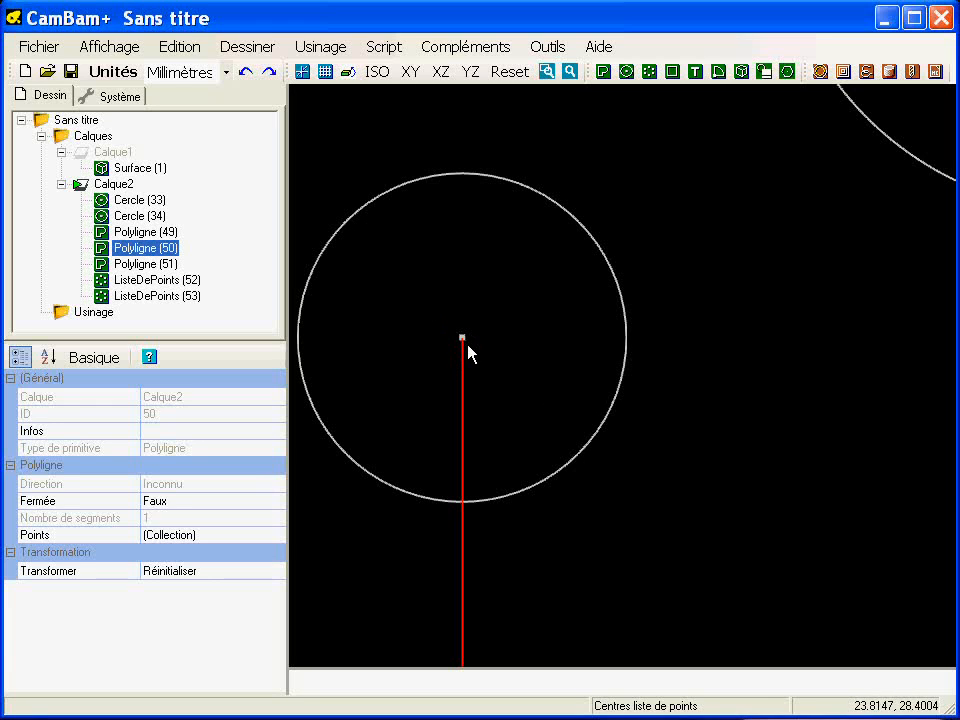
{"action": "left_click", "coordinate": [468, 347]}
{"action": "left_click", "coordinate": [463, 337]}
{"action": "scroll", "coordinate": [470, 345], "scroll_direction": "up", "scroll_amount": 3}
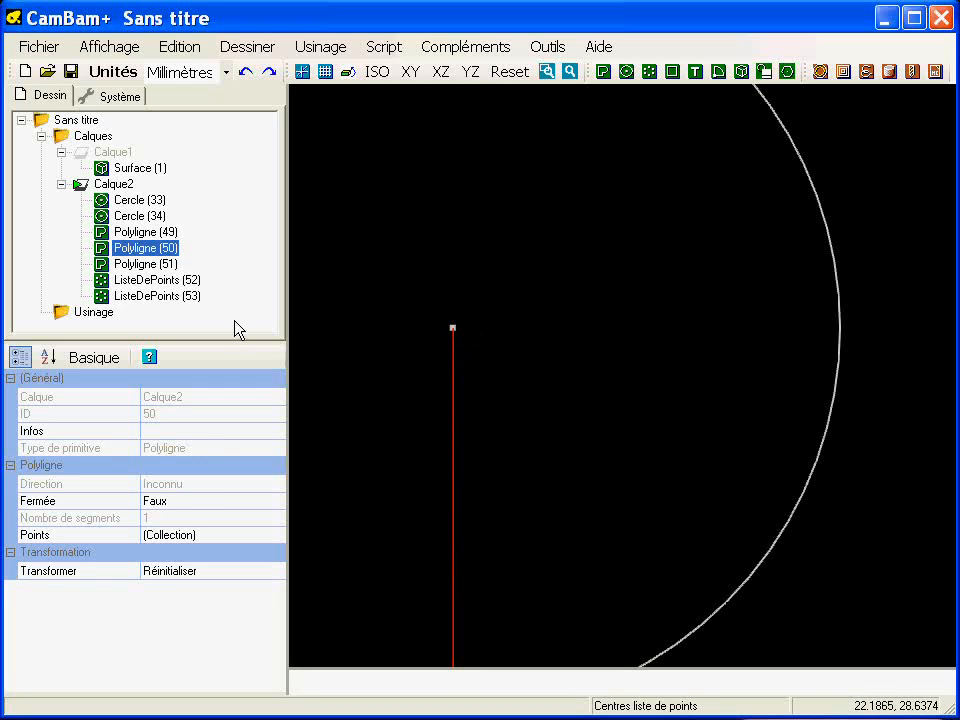
Step: Move the large pendant's hole circle together with its centre point onto the upper end of the vertical line
{"action": "left_click", "coordinate": [160, 280]}
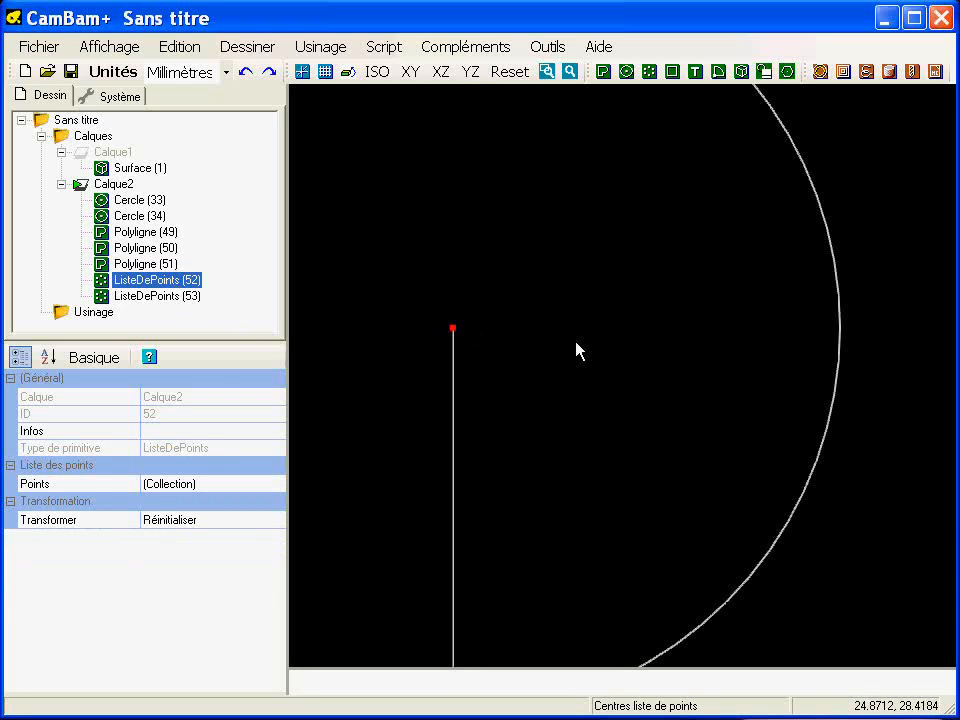
{"action": "left_click", "coordinate": [840, 338], "text": "ctrl"}
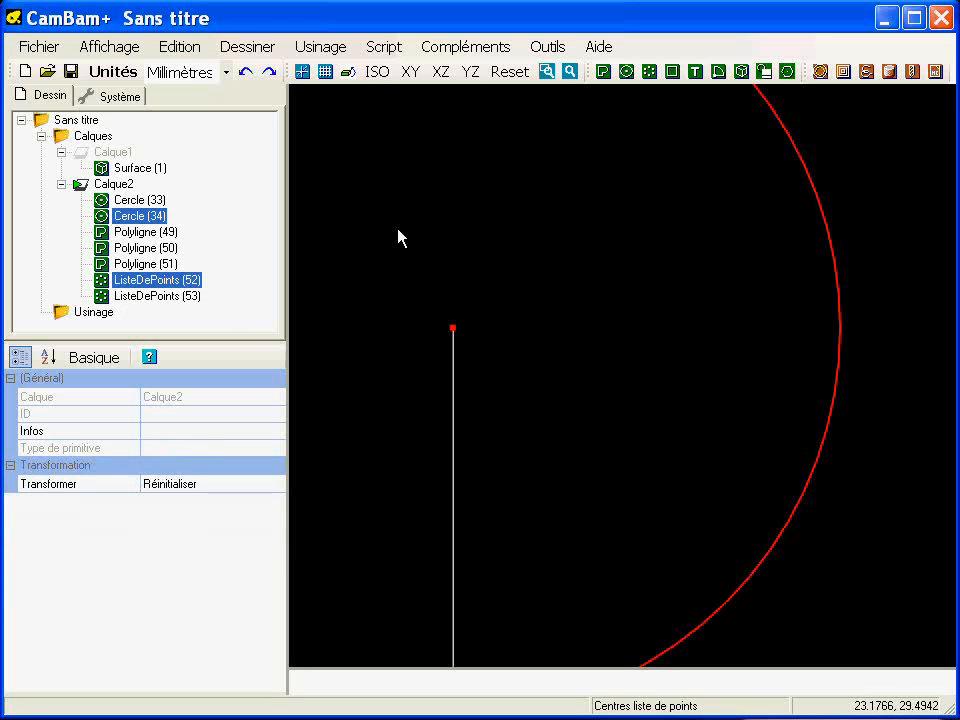
{"action": "key", "text": "ctrl+m"}
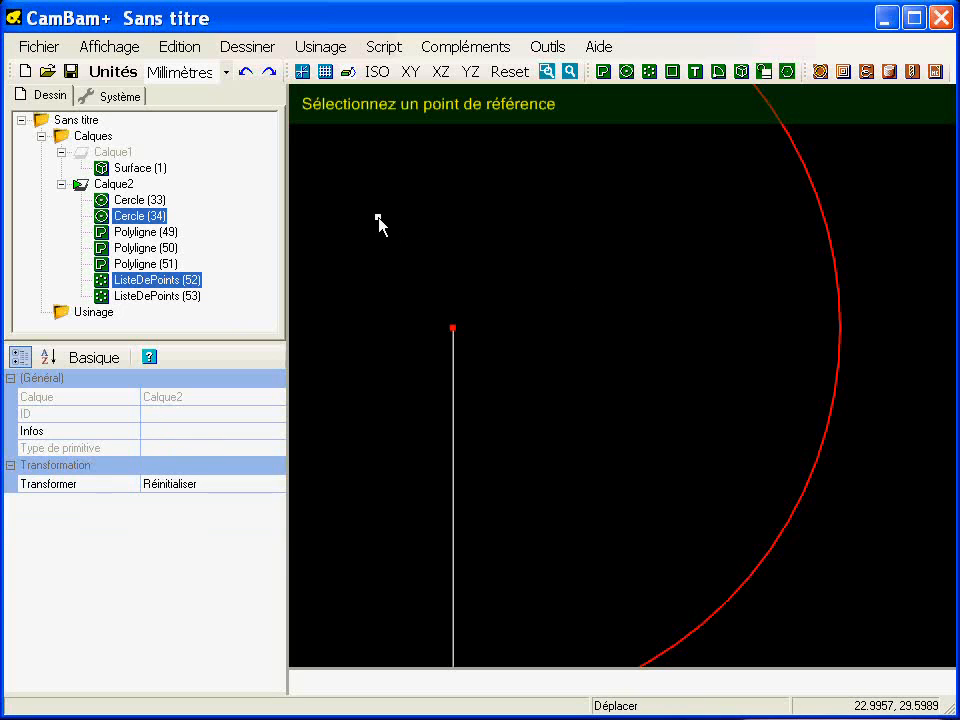
{"action": "scroll", "coordinate": [452, 328], "scroll_direction": "up", "scroll_amount": 3}
{"action": "scroll", "coordinate": [427, 345], "scroll_direction": "up", "scroll_amount": 3}
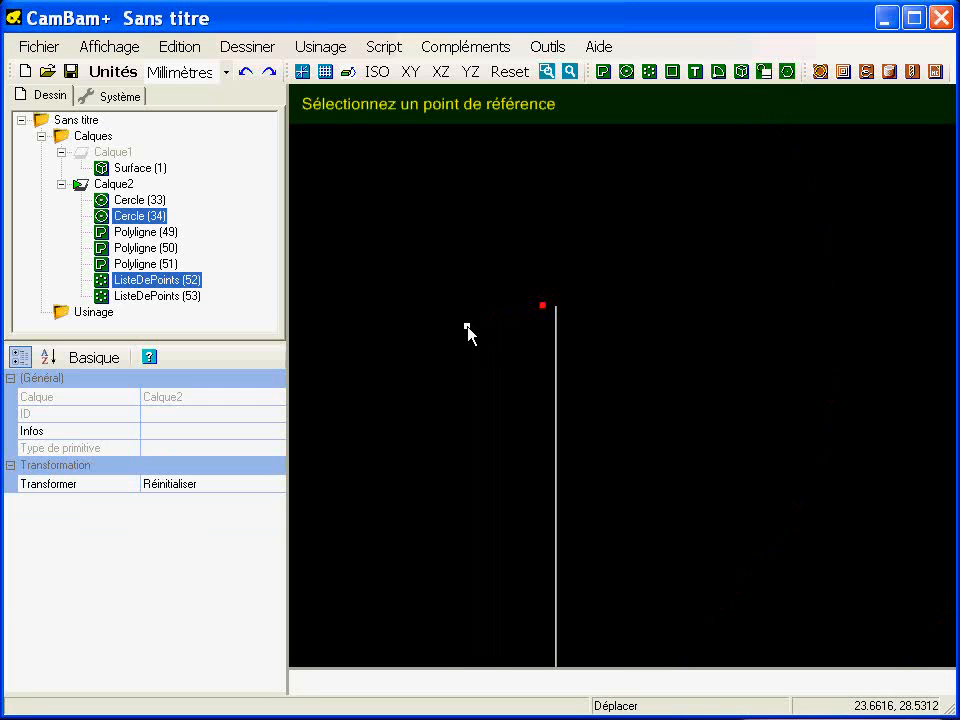
{"action": "left_click", "coordinate": [542, 308]}
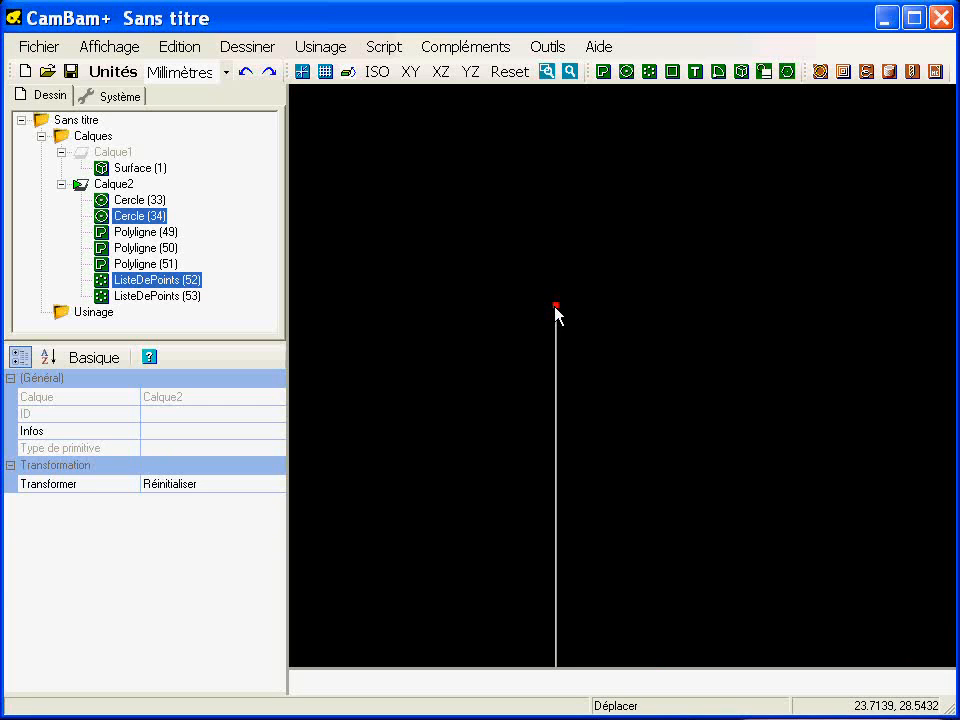
{"action": "left_click", "coordinate": [506, 306]}
{"action": "scroll", "coordinate": [506, 312], "scroll_direction": "down", "scroll_amount": 3}
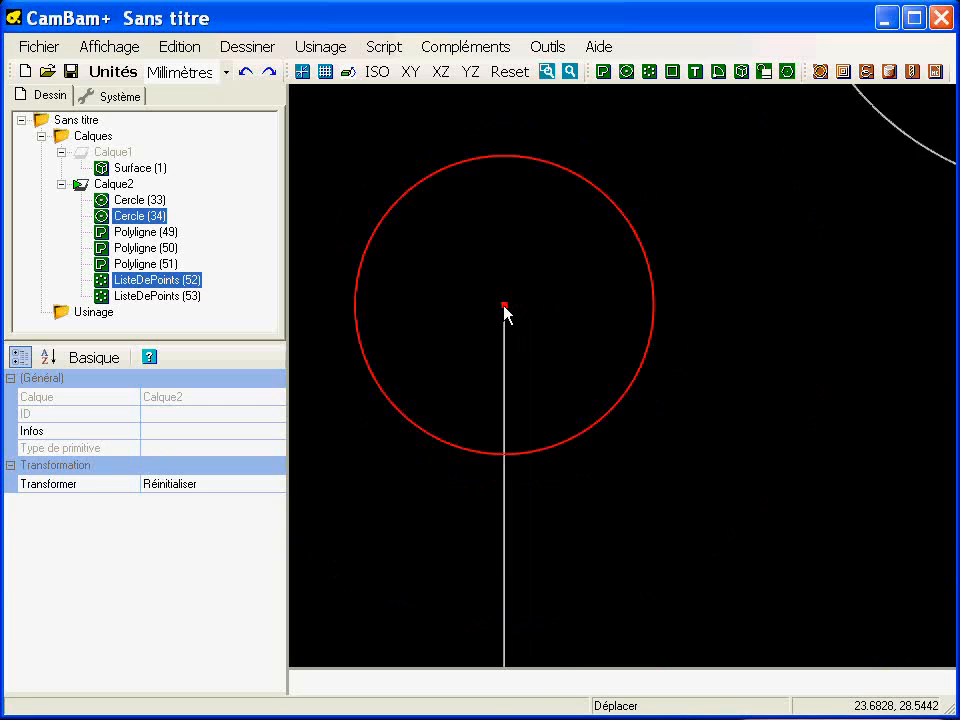
{"action": "scroll", "coordinate": [754, 322], "scroll_direction": "down", "scroll_amount": 5}
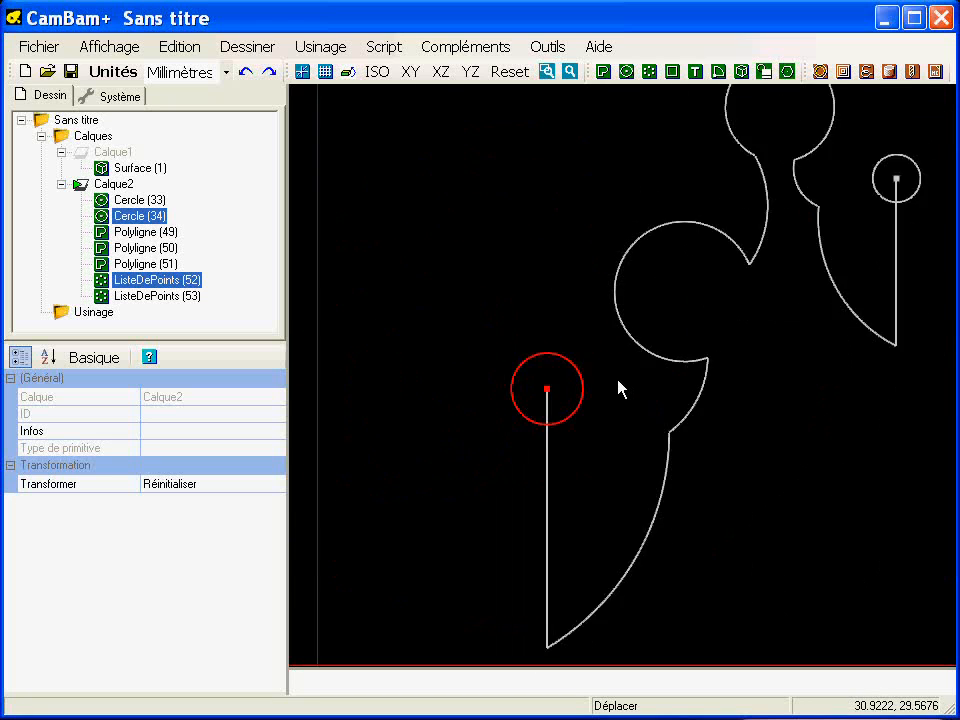
Step: Move the small pendant's hole circle and its centre point onto the upper end of that pendant's vertical line
{"action": "scroll", "coordinate": [508, 364], "scroll_direction": "up", "scroll_amount": 8}
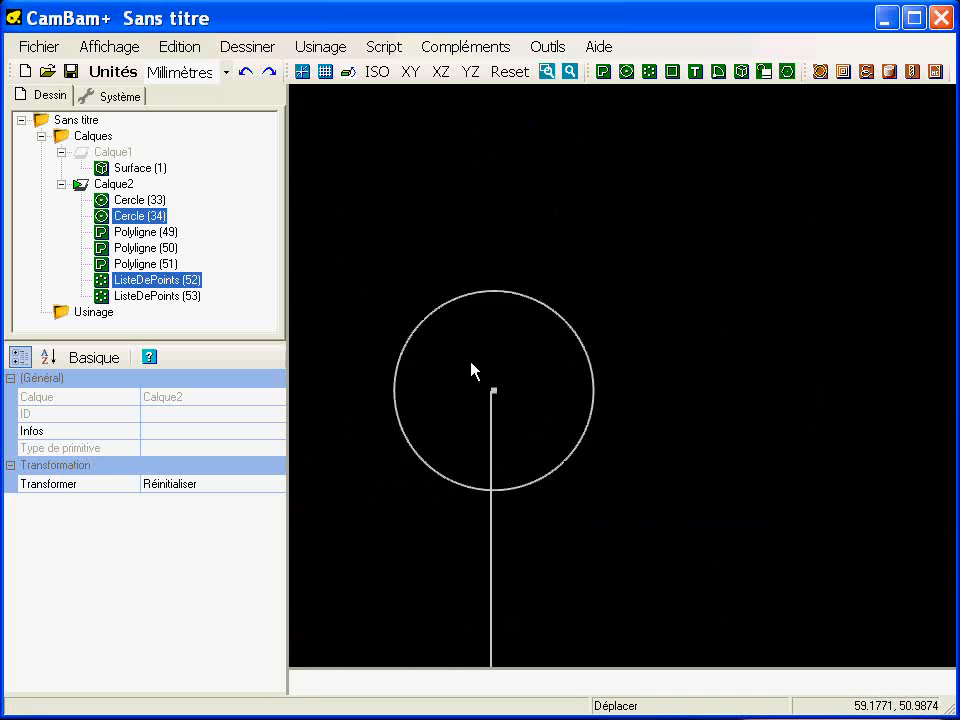
{"action": "left_click", "coordinate": [492, 405]}
{"action": "left_click", "coordinate": [509, 410]}
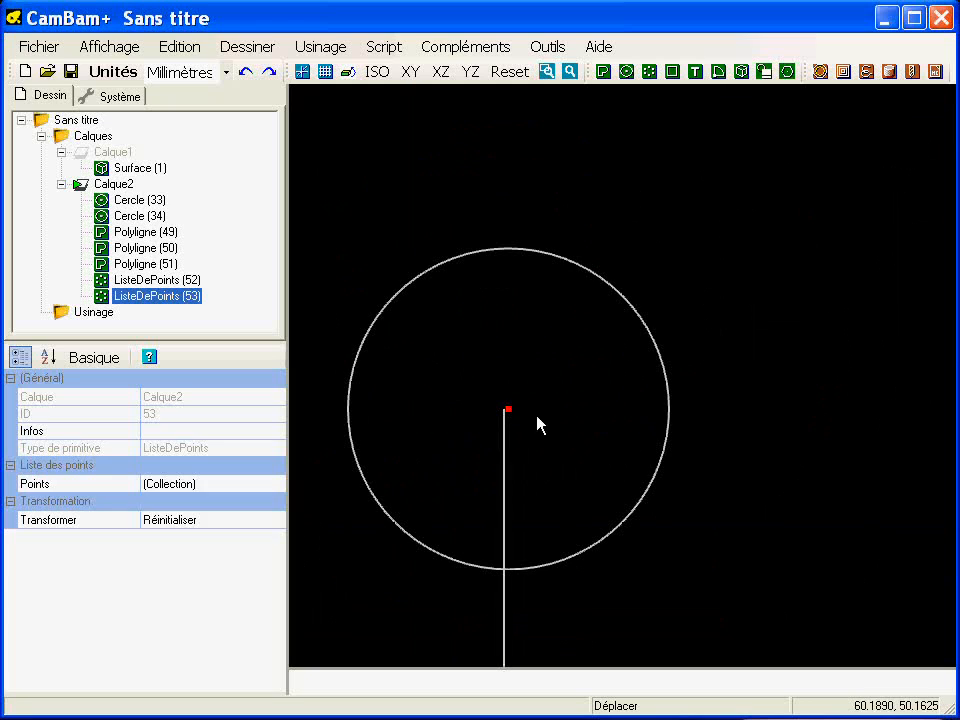
{"action": "left_click", "coordinate": [562, 261], "text": "ctrl"}
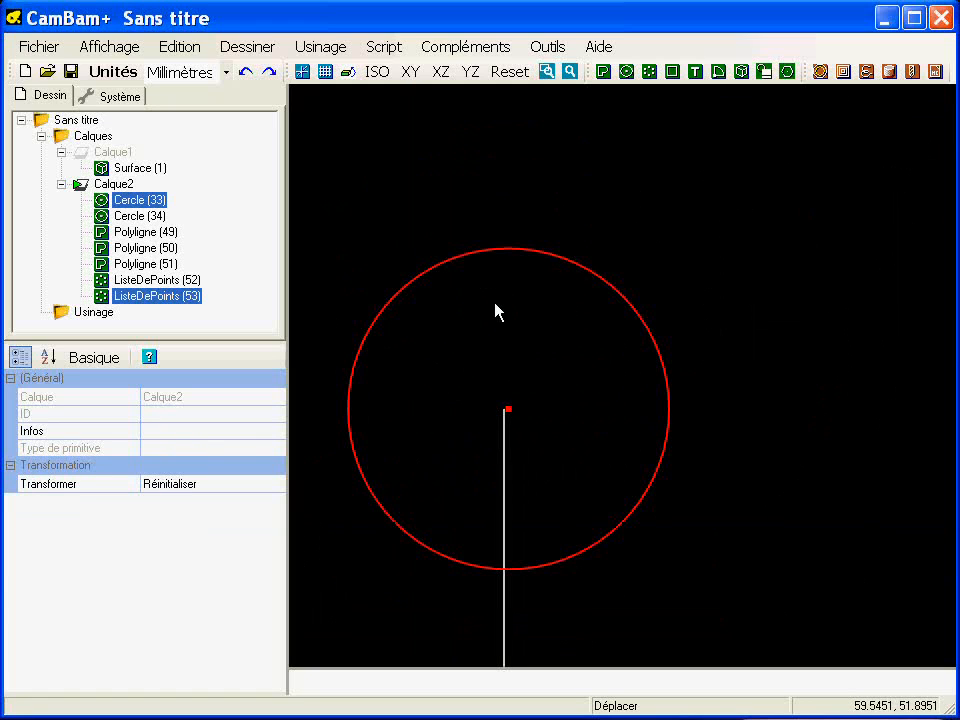
{"action": "key", "text": "ctrl+m"}
{"action": "scroll", "coordinate": [530, 420], "scroll_direction": "up", "scroll_amount": 2}
{"action": "left_click", "coordinate": [482, 411]}
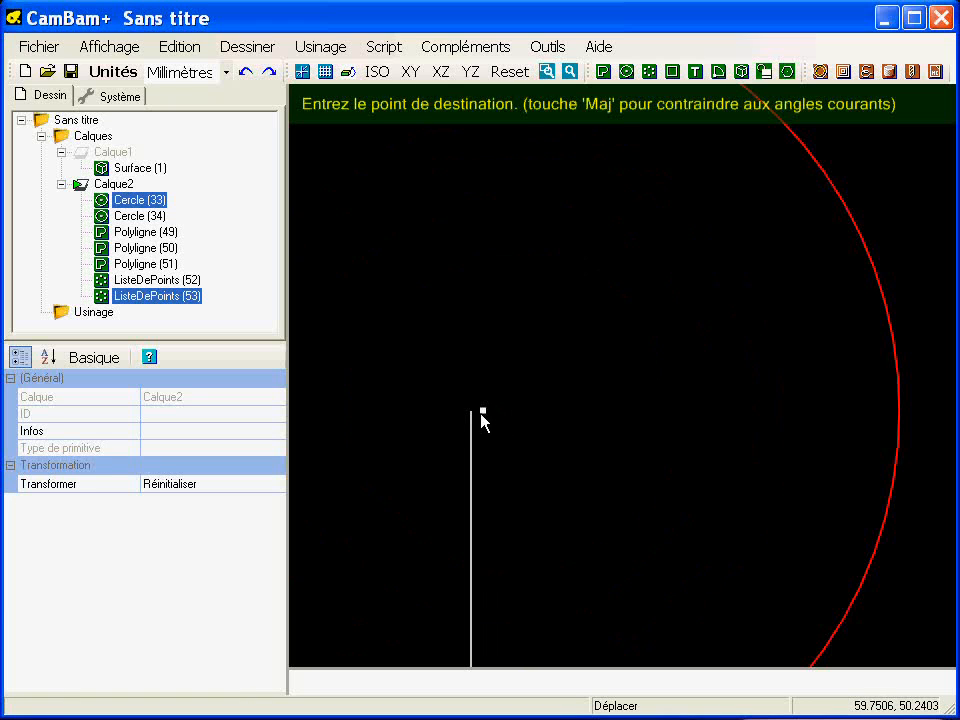
{"action": "left_click", "coordinate": [472, 413]}
Step: Delete the centre points of both hole circles
{"action": "scroll", "coordinate": [538, 422], "scroll_direction": "down", "scroll_amount": 5}
{"action": "middle_click_drag", "start_coordinate": [662, 493], "coordinate": [783, 375]}
{"action": "scroll", "coordinate": [783, 375], "scroll_direction": "down", "scroll_amount": 1}
{"action": "left_click", "coordinate": [731, 491]}
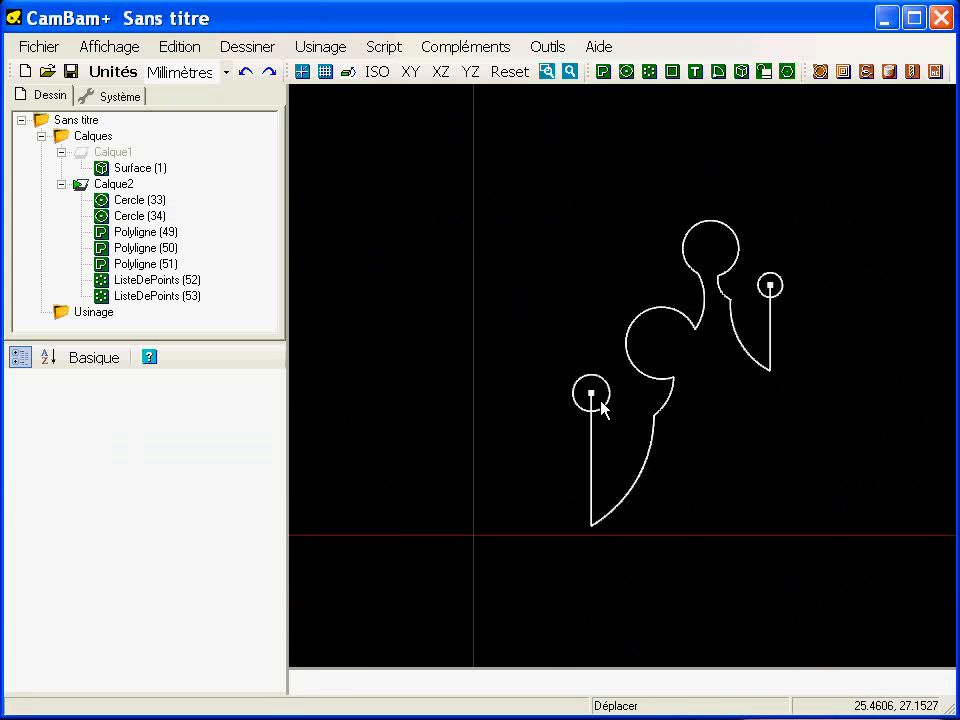
{"action": "left_click", "coordinate": [160, 279]}
{"action": "left_click", "coordinate": [176, 296], "text": "ctrl"}
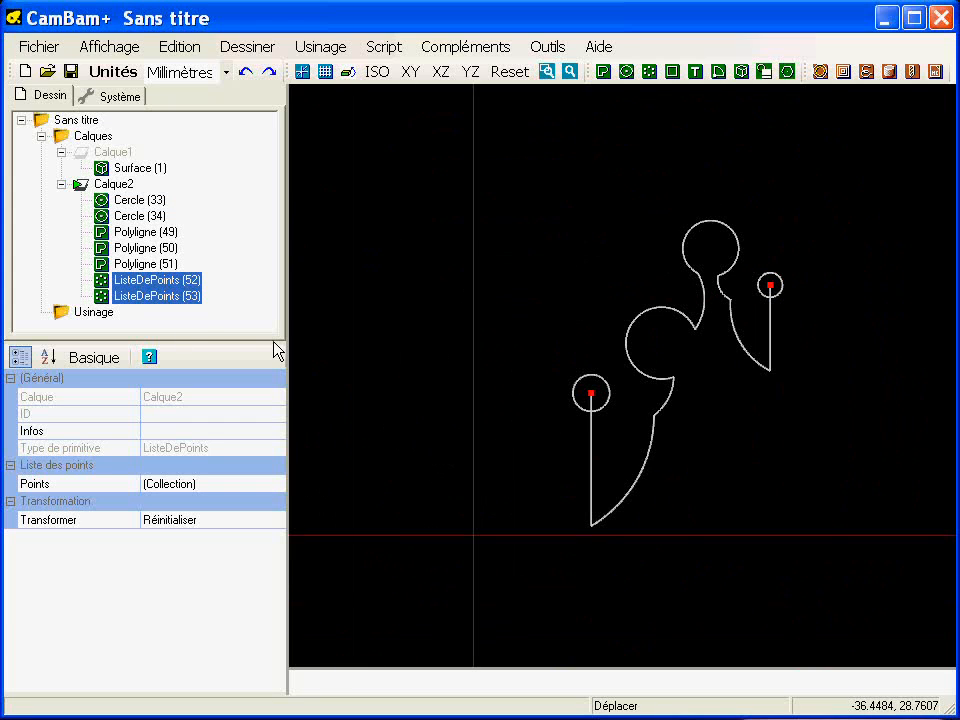
{"action": "key", "text": "Delete"}
{"action": "key", "text": "Return"}
Step: Extend both vertical lines straight upward so that they pass completely through their hole circles
{"action": "middle_click_drag", "start_coordinate": [653, 503], "coordinate": [499, 495]}
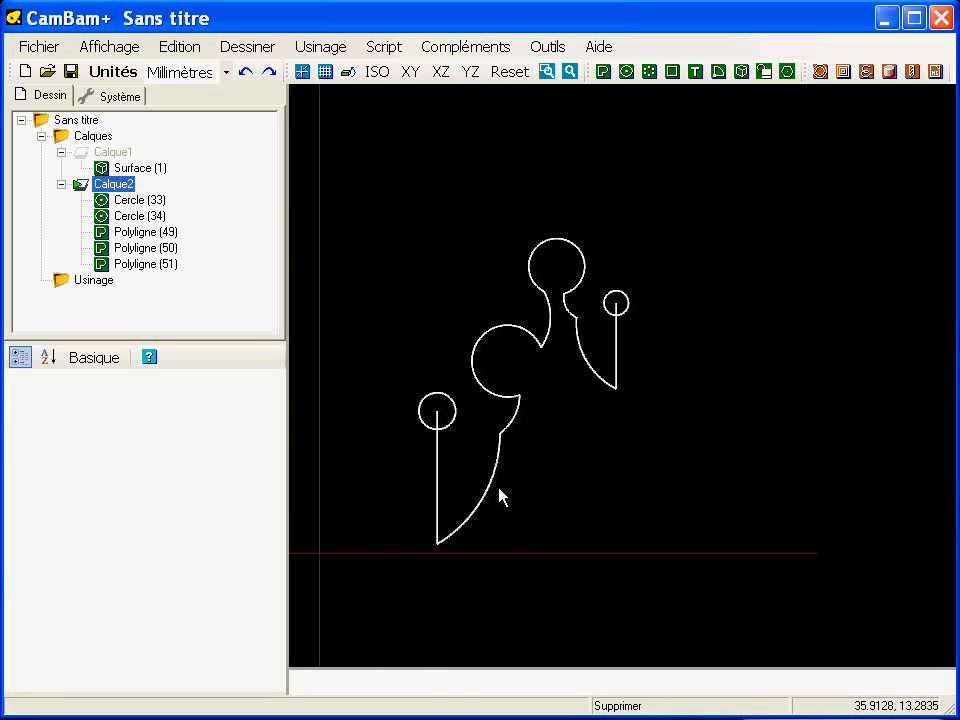
{"action": "left_click", "coordinate": [437, 463]}
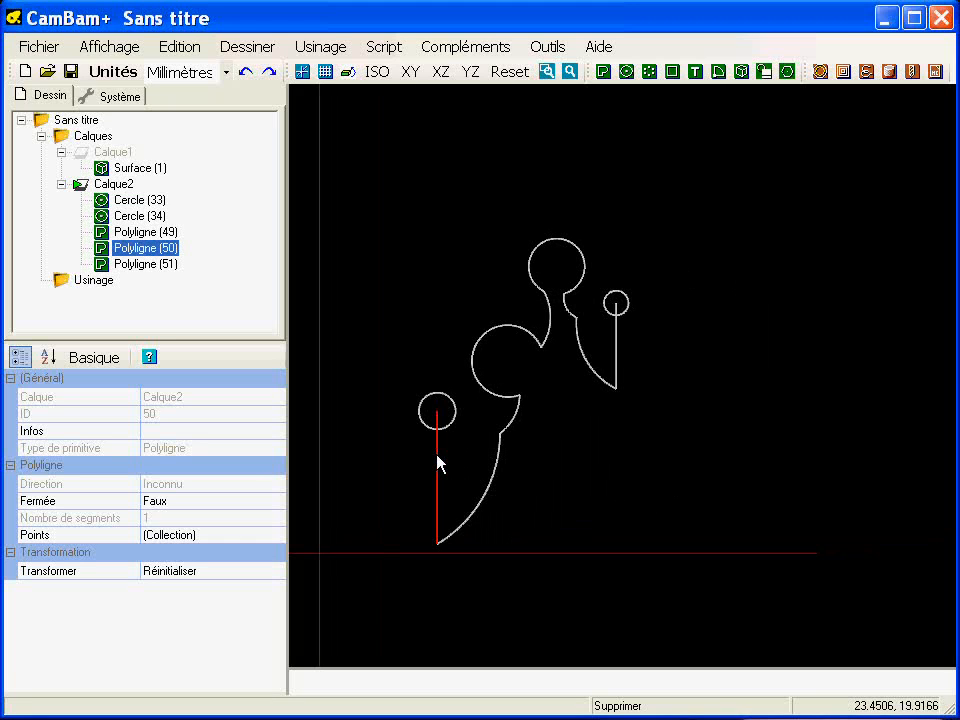
{"action": "double_click", "coordinate": [437, 463]}
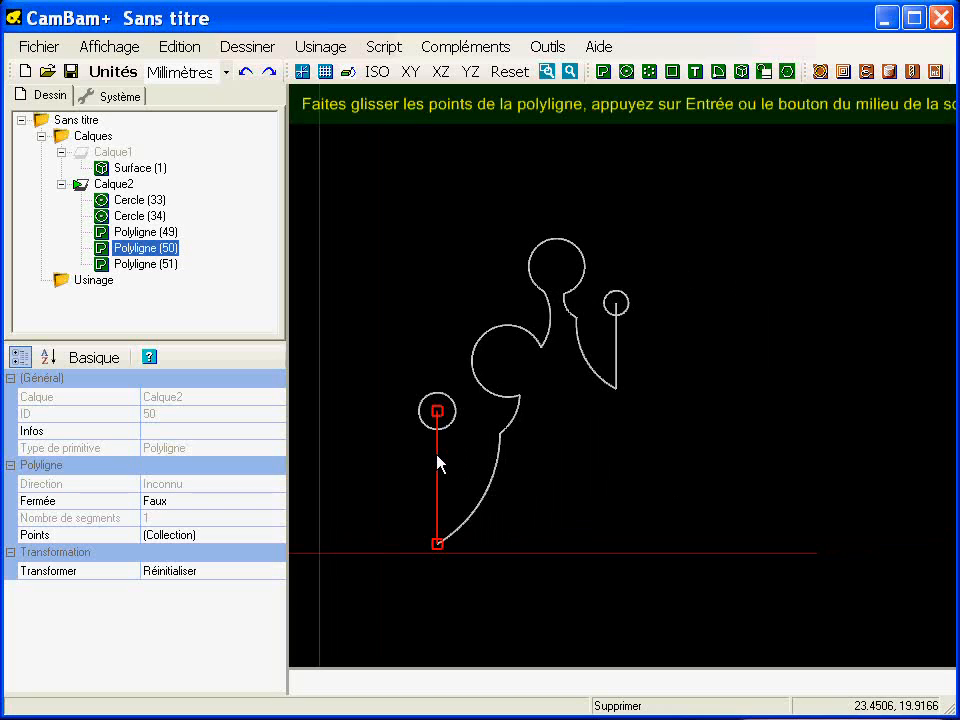
{"action": "left_click_drag", "start_coordinate": [438, 412], "coordinate": [431, 329]}
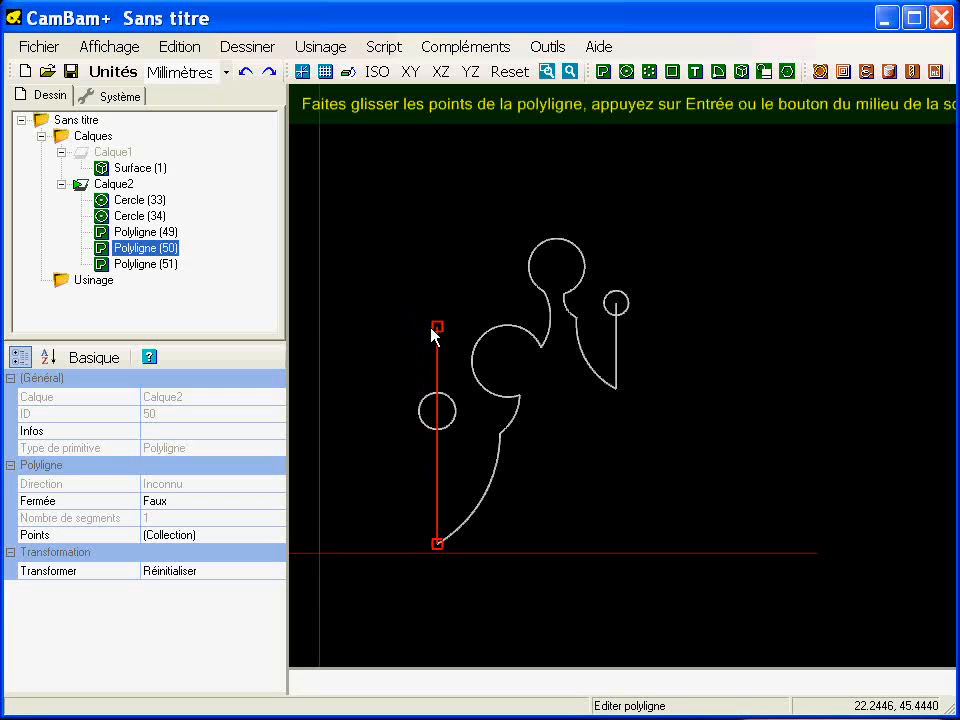
{"action": "middle_click", "coordinate": [576, 454]}
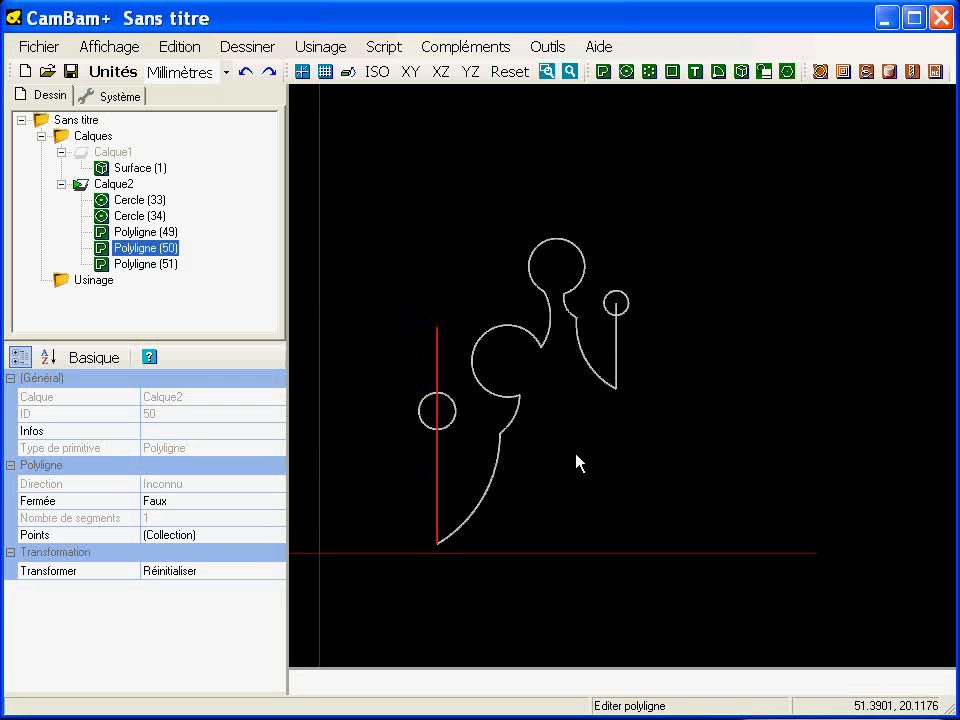
{"action": "left_click", "coordinate": [616, 347]}
{"action": "left_click_drag", "start_coordinate": [616, 308], "coordinate": [620, 256]}
{"action": "middle_click", "coordinate": [659, 378]}
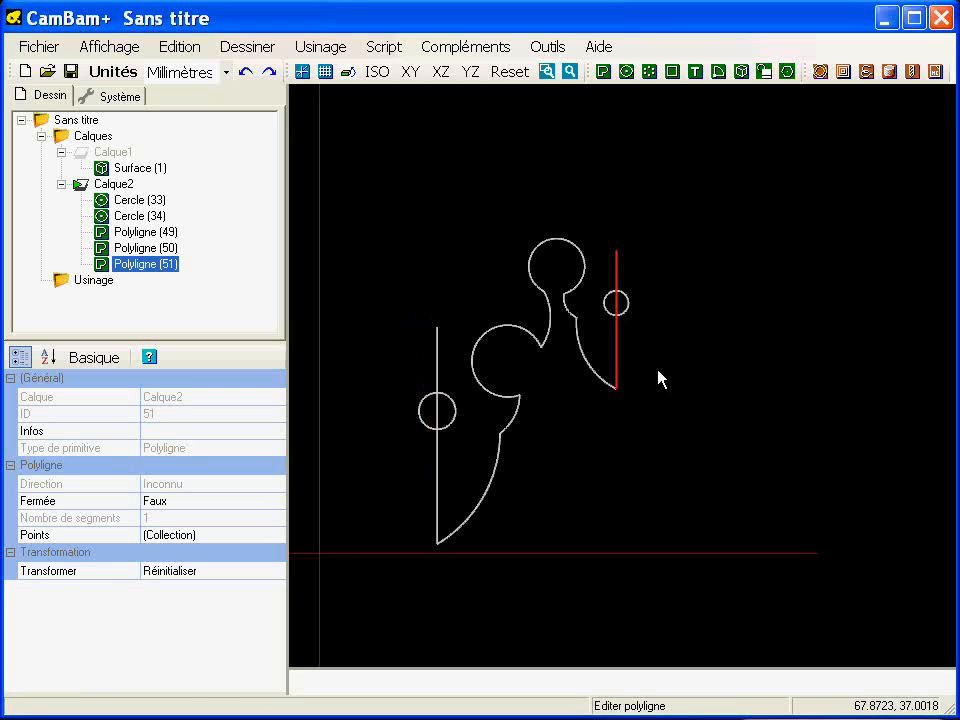
Step: Cut the two hole circles and the two vertical lines at their intersections
{"action": "left_click", "coordinate": [437, 448]}
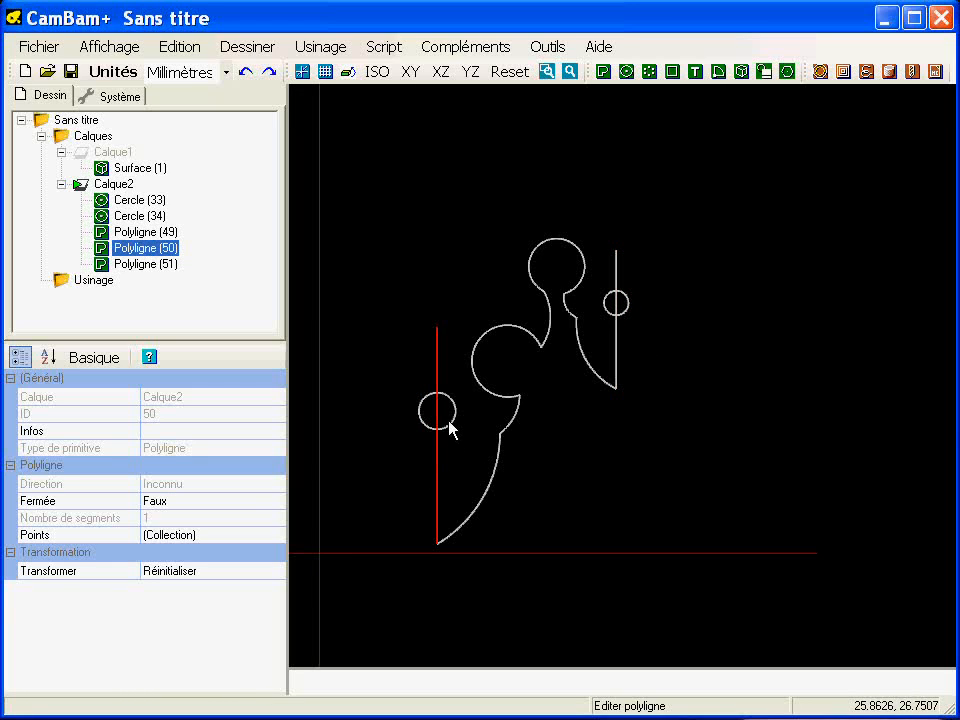
{"action": "left_click", "coordinate": [449, 428], "text": "ctrl"}
{"action": "left_click", "coordinate": [624, 313], "text": "ctrl"}
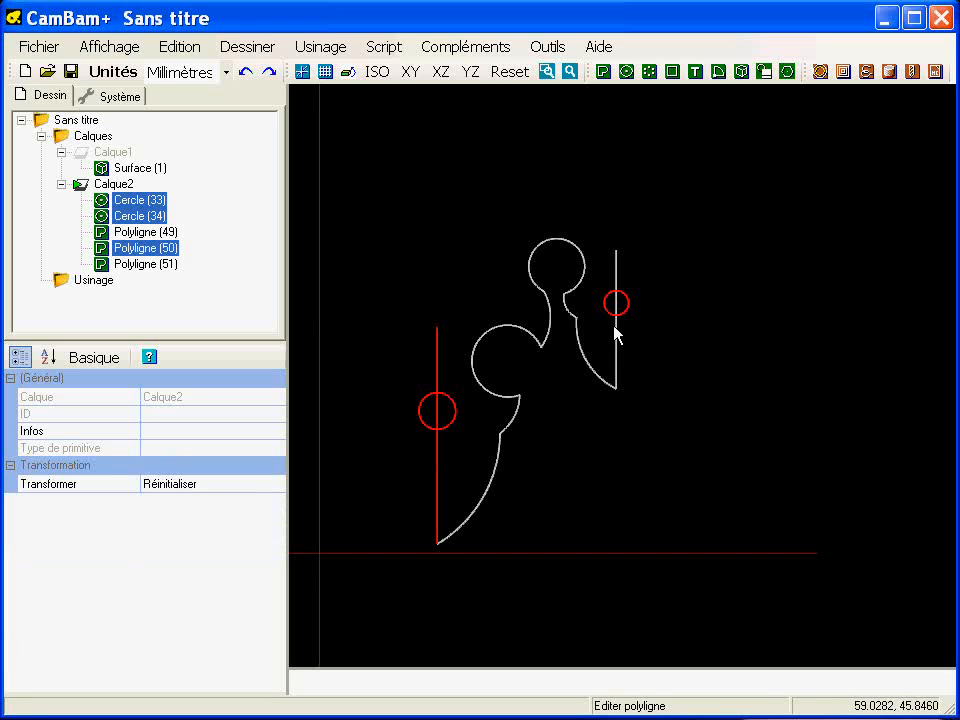
{"action": "left_click", "coordinate": [616, 347], "text": "ctrl"}
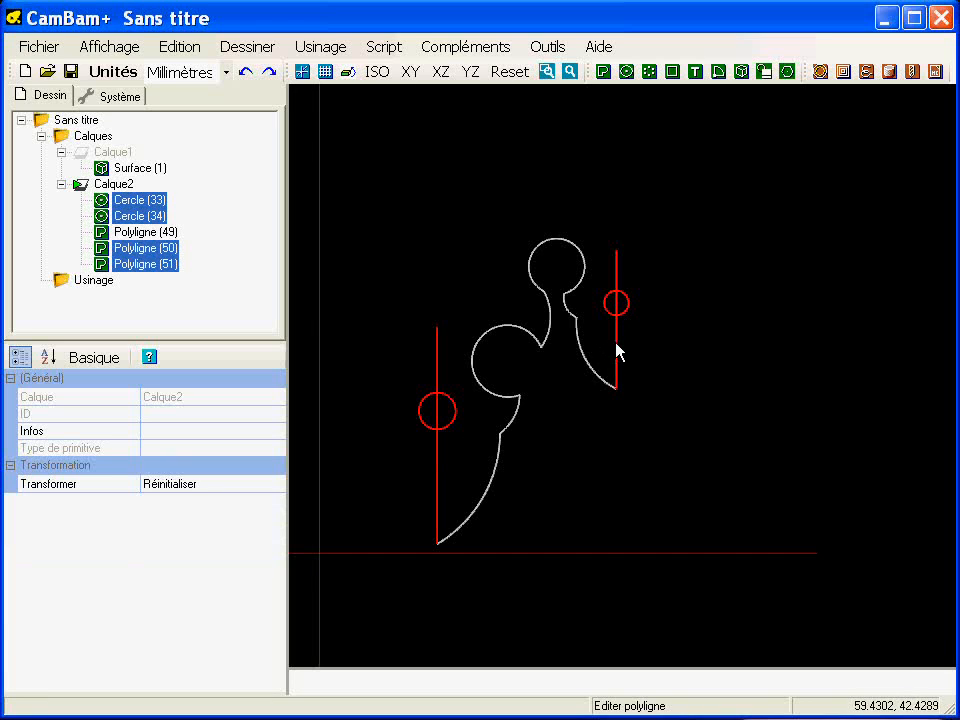
{"action": "right_click", "coordinate": [298, 115]}
{"action": "mouse_move", "coordinate": [346, 145]}
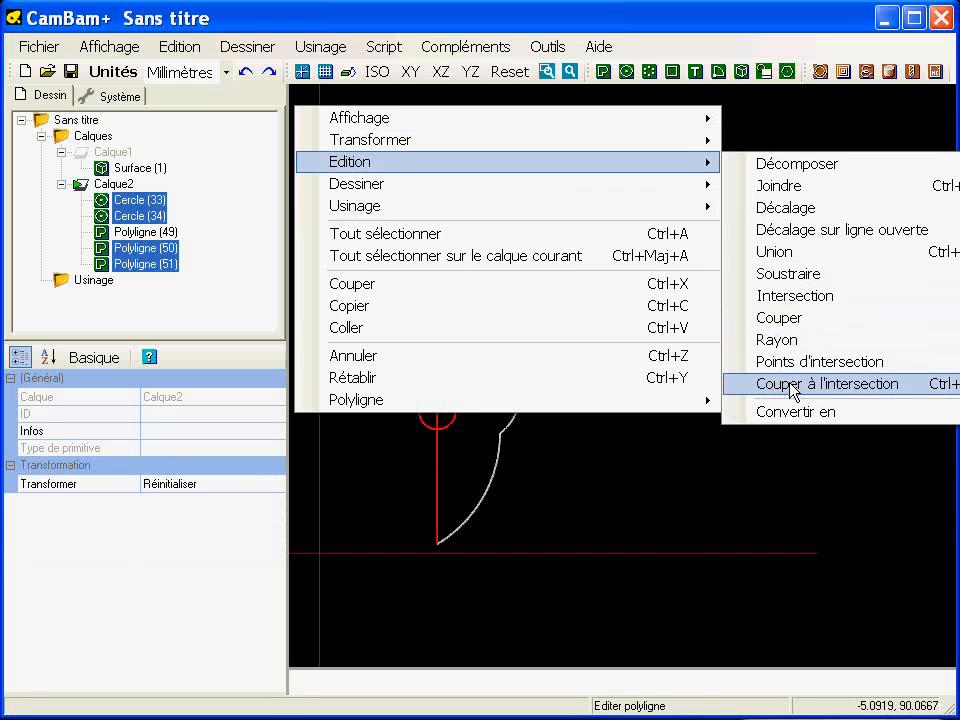
{"action": "left_click", "coordinate": [793, 391]}
{"action": "left_click", "coordinate": [778, 366]}
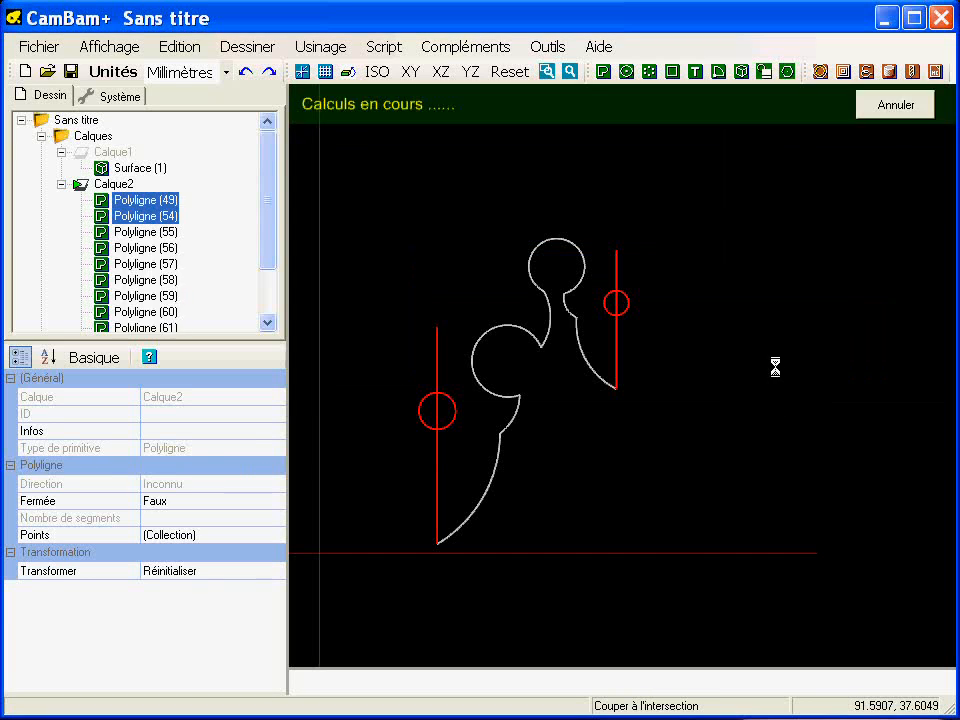
{"action": "left_click", "coordinate": [557, 489]}
Step: Delete all vertical line pieces and the outer half of each hole circle, keeping the halves facing the outline
{"action": "left_click", "coordinate": [427, 427]}
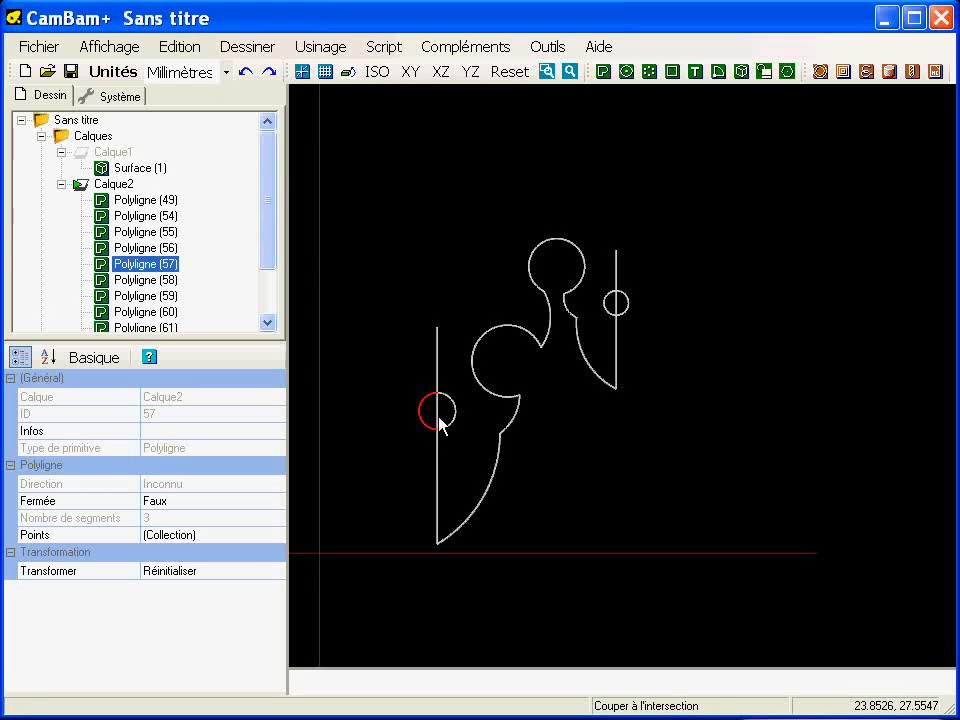
{"action": "left_click", "coordinate": [433, 421], "text": "ctrl"}
{"action": "left_click", "coordinate": [436, 446], "text": "ctrl"}
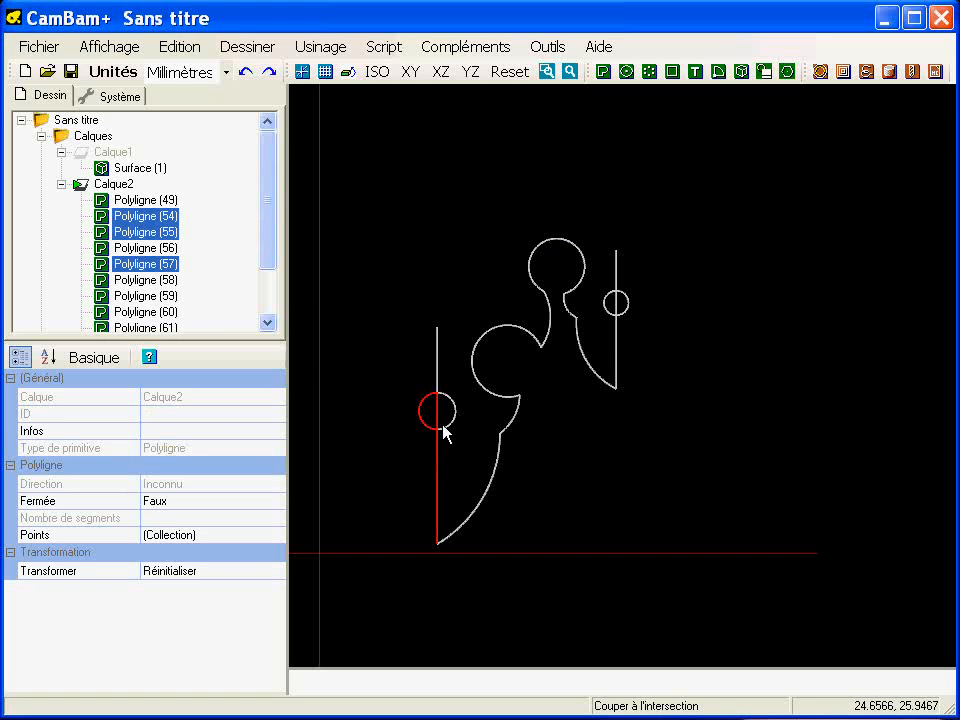
{"action": "left_click", "coordinate": [439, 372], "text": "ctrl"}
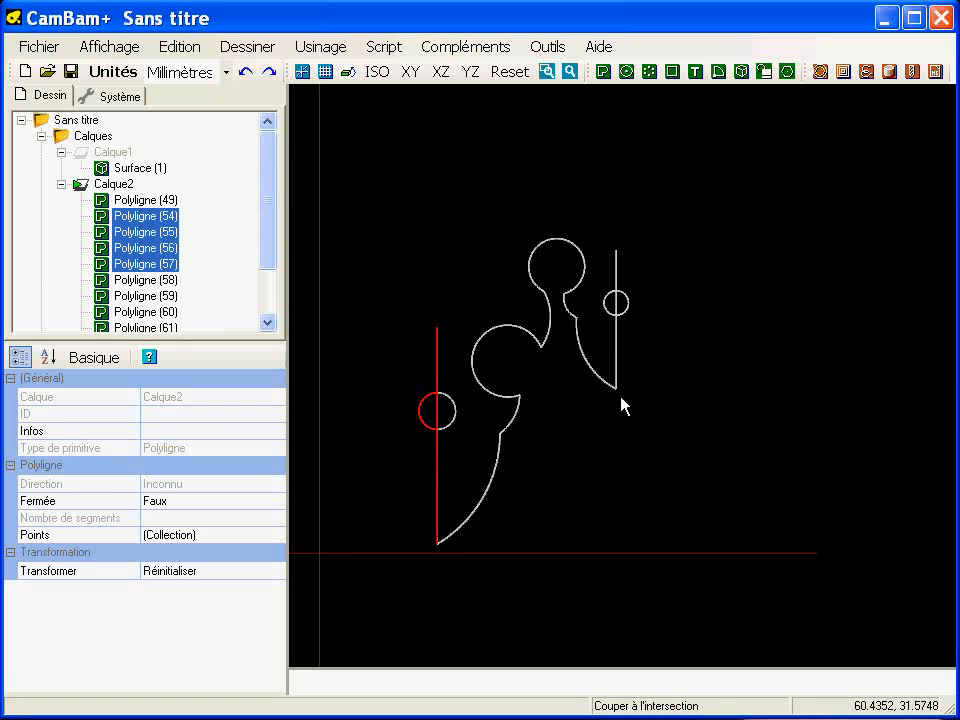
{"action": "left_click", "coordinate": [629, 305], "text": "ctrl"}
{"action": "left_click", "coordinate": [619, 303], "text": "ctrl"}
{"action": "left_click", "coordinate": [617, 280], "text": "ctrl"}
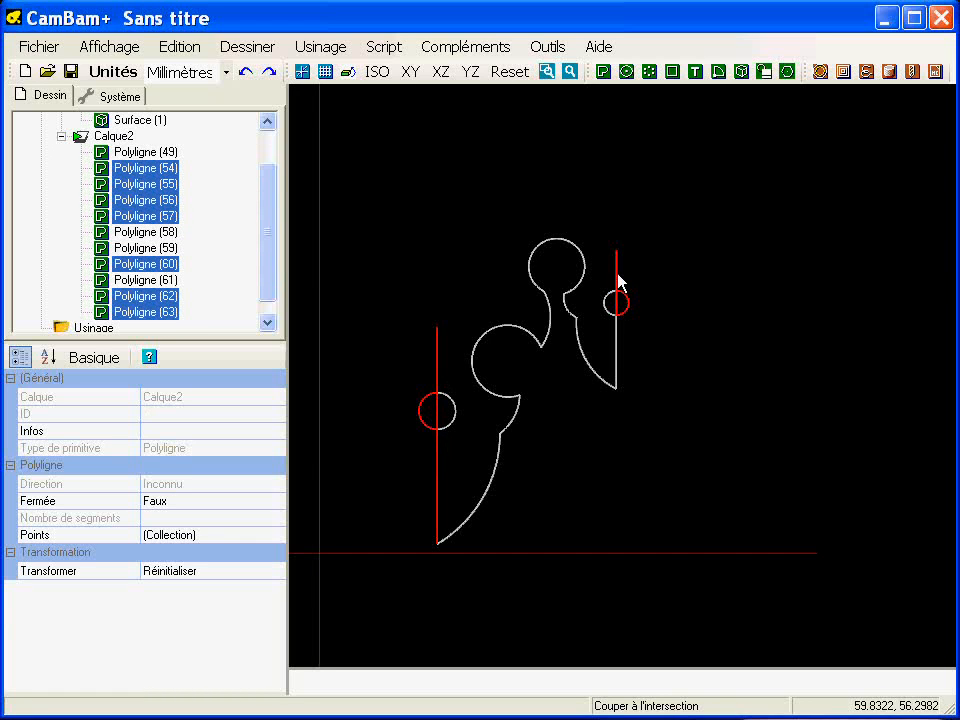
{"action": "key", "text": "Delete"}
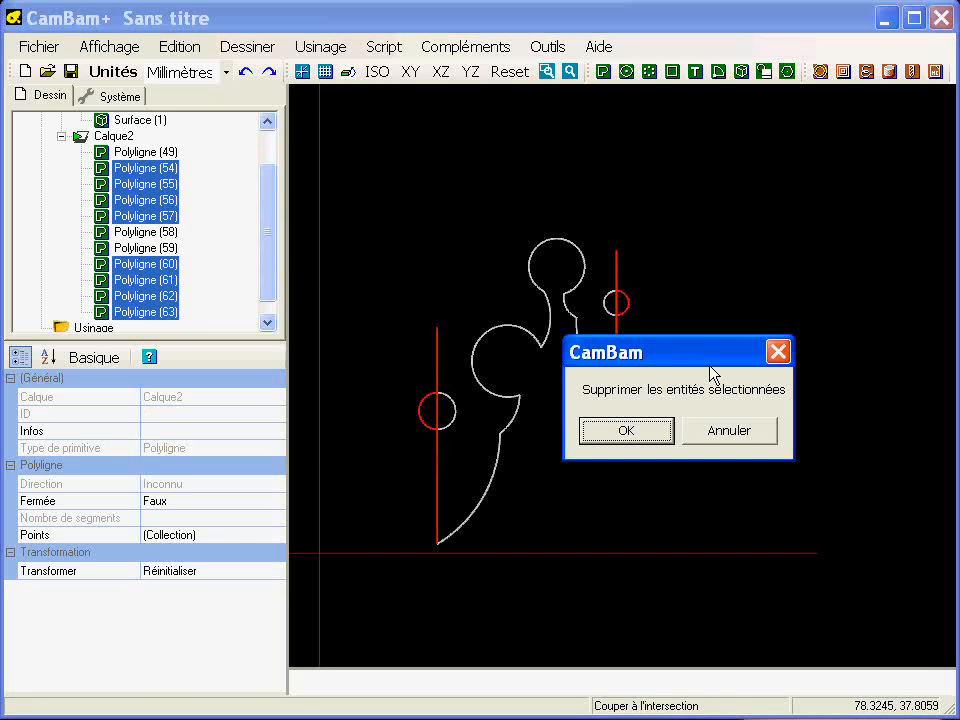
{"action": "key", "text": "Return"}
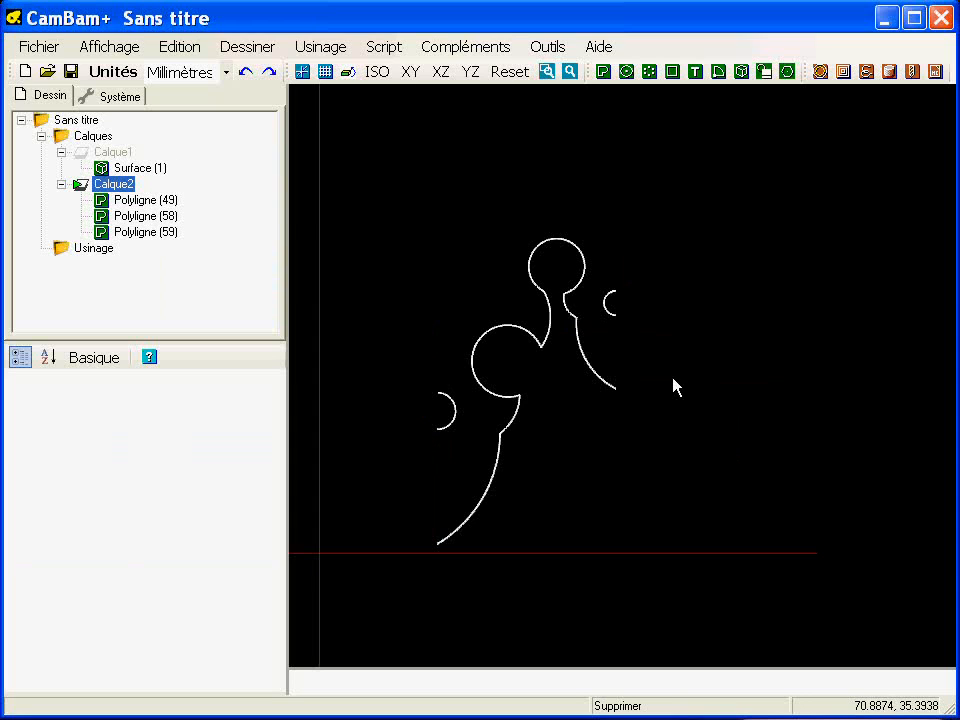
Step: Align the outline and both half circles with their left edge at X 0 and bottom at Y 0, leaving Z at Aucun
{"action": "scroll", "coordinate": [673, 388], "scroll_direction": "down", "scroll_amount": 3}
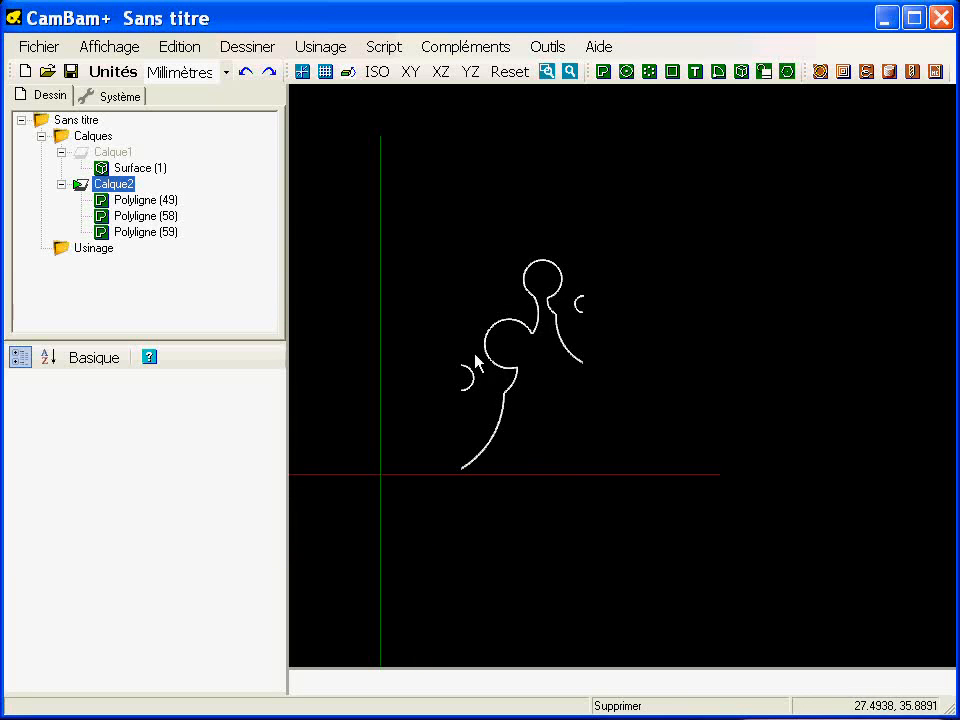
{"action": "left_click_drag", "start_coordinate": [407, 223], "coordinate": [641, 517]}
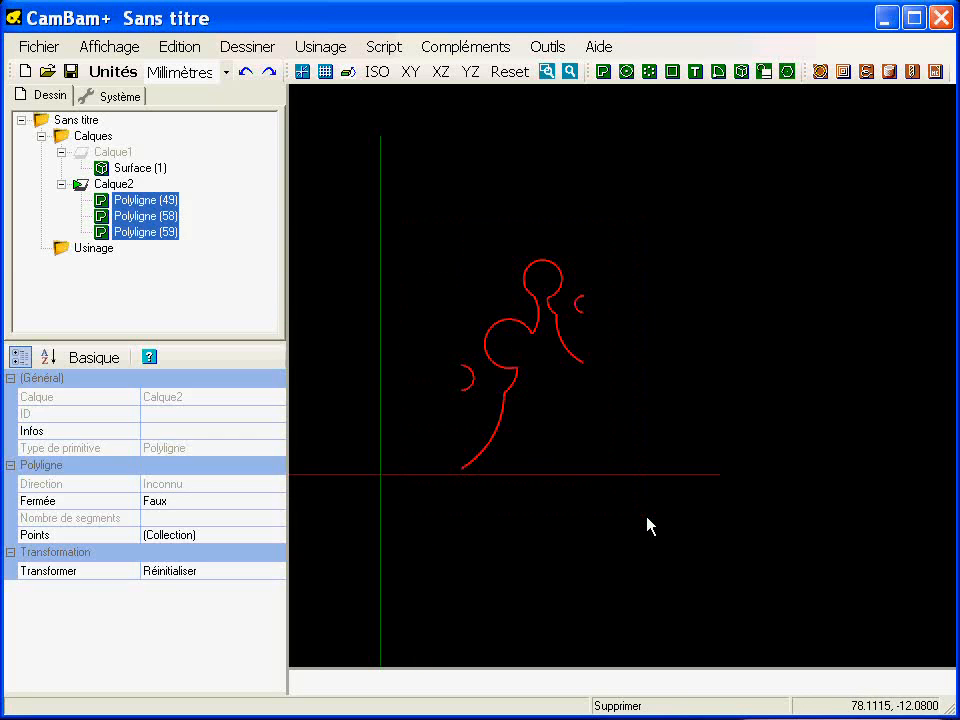
{"action": "right_click", "coordinate": [306, 128]}
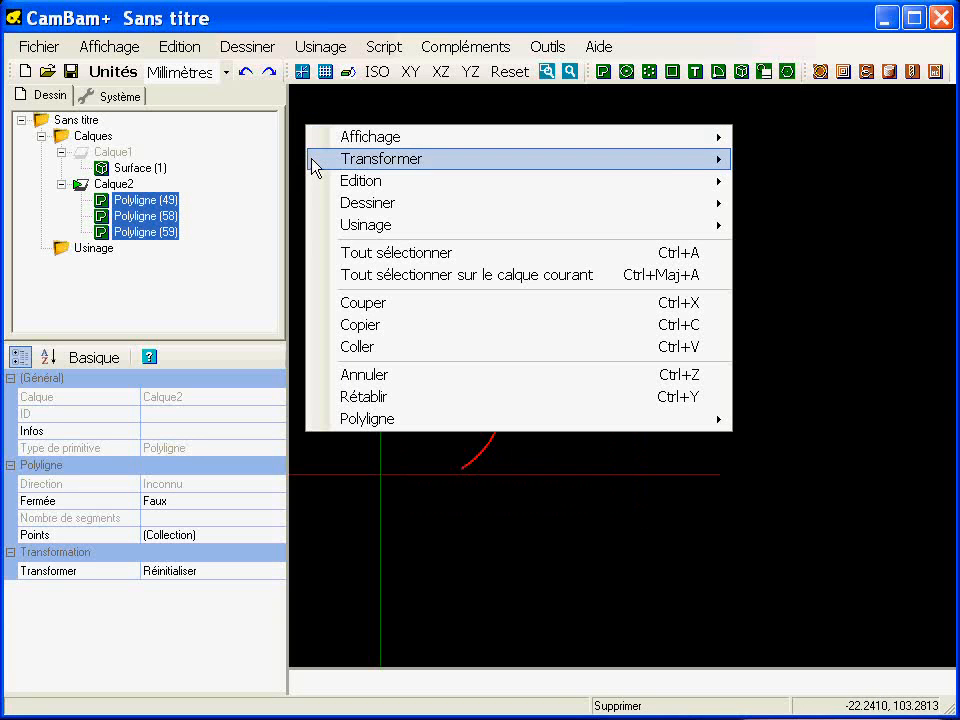
{"action": "mouse_move", "coordinate": [315, 160]}
{"action": "left_click", "coordinate": [846, 250]}
{"action": "left_click_drag", "start_coordinate": [677, 398], "coordinate": [721, 150]}
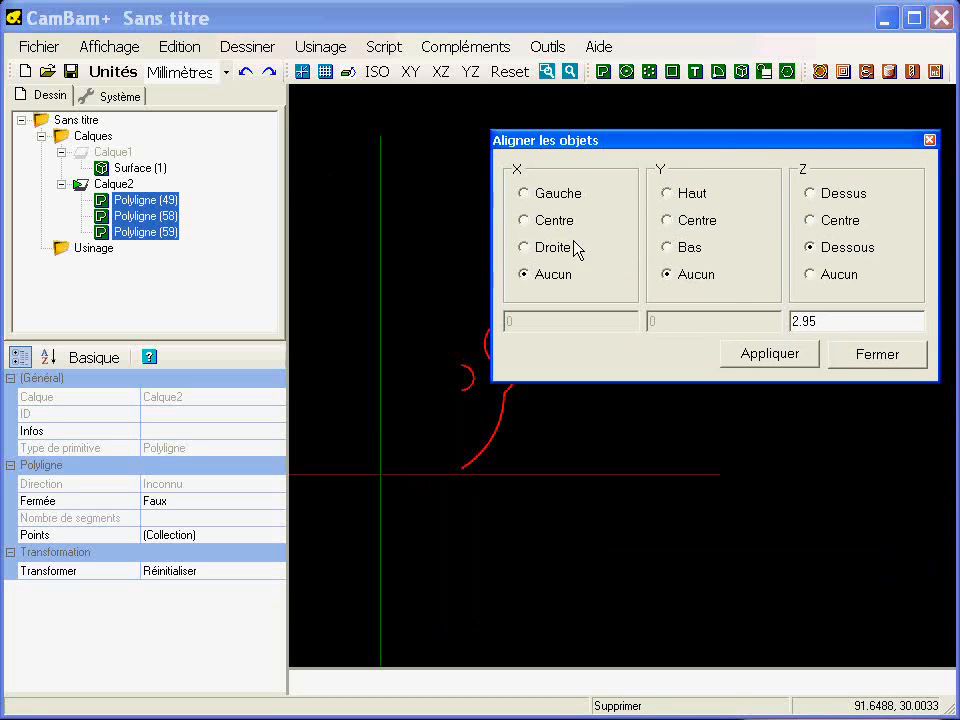
{"action": "left_click", "coordinate": [541, 193]}
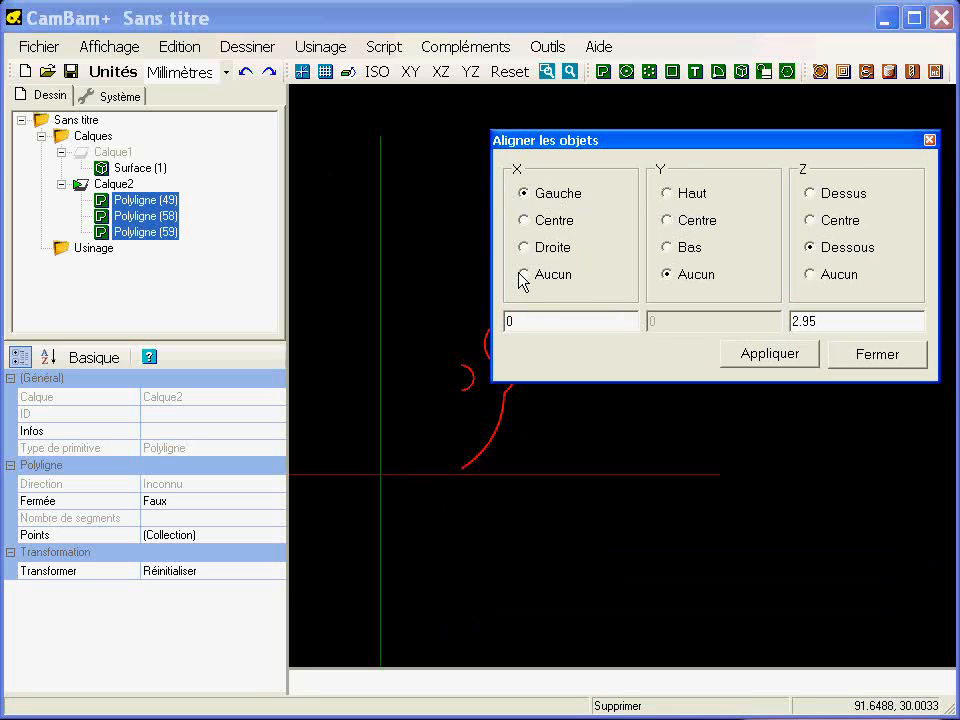
{"action": "left_click", "coordinate": [686, 250]}
{"action": "left_click", "coordinate": [837, 278]}
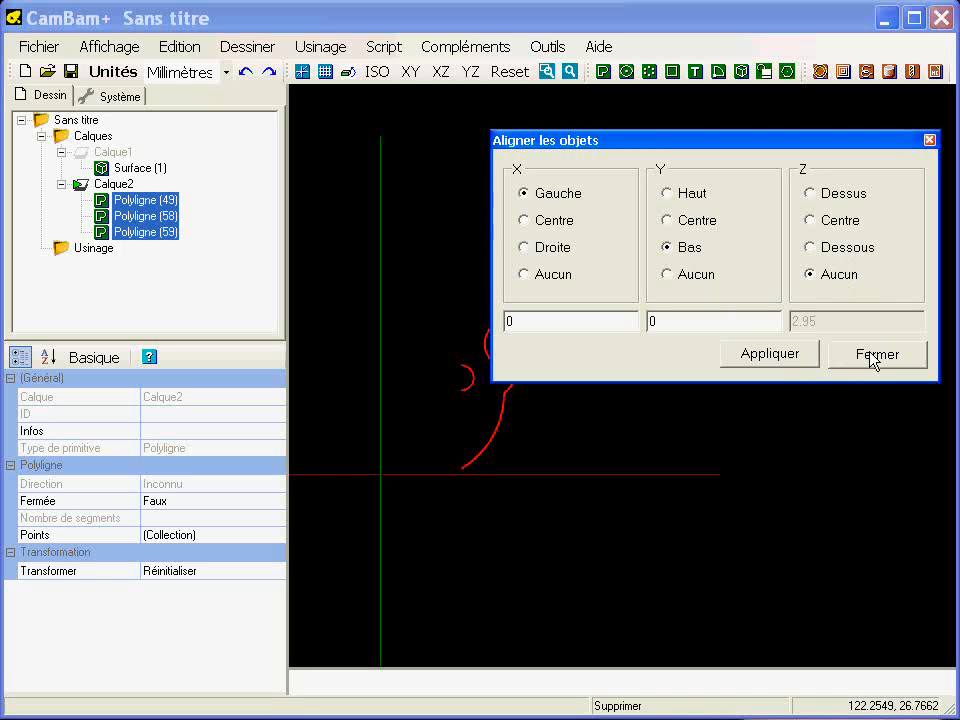
{"action": "left_click", "coordinate": [780, 369]}
{"action": "left_click", "coordinate": [898, 362]}
{"action": "scroll", "coordinate": [585, 377], "scroll_direction": "down", "scroll_amount": 3}
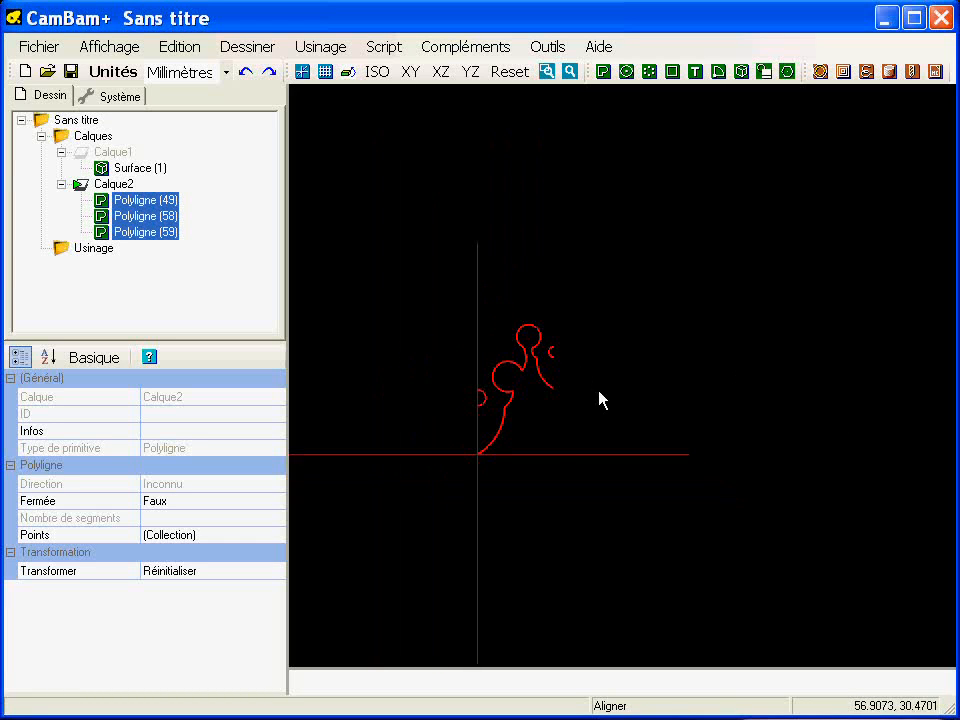
Step: Mirror a copy of the half pattern across the vertical axis through the origin
{"action": "scroll", "coordinate": [620, 458], "scroll_direction": "up", "scroll_amount": 4}
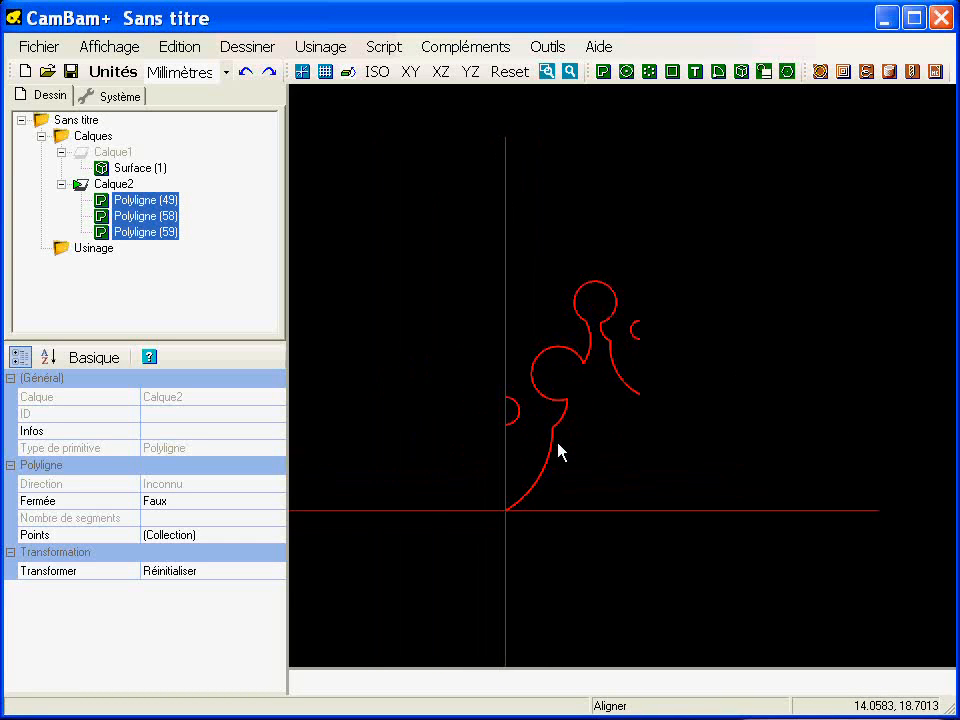
{"action": "right_click", "coordinate": [328, 110]}
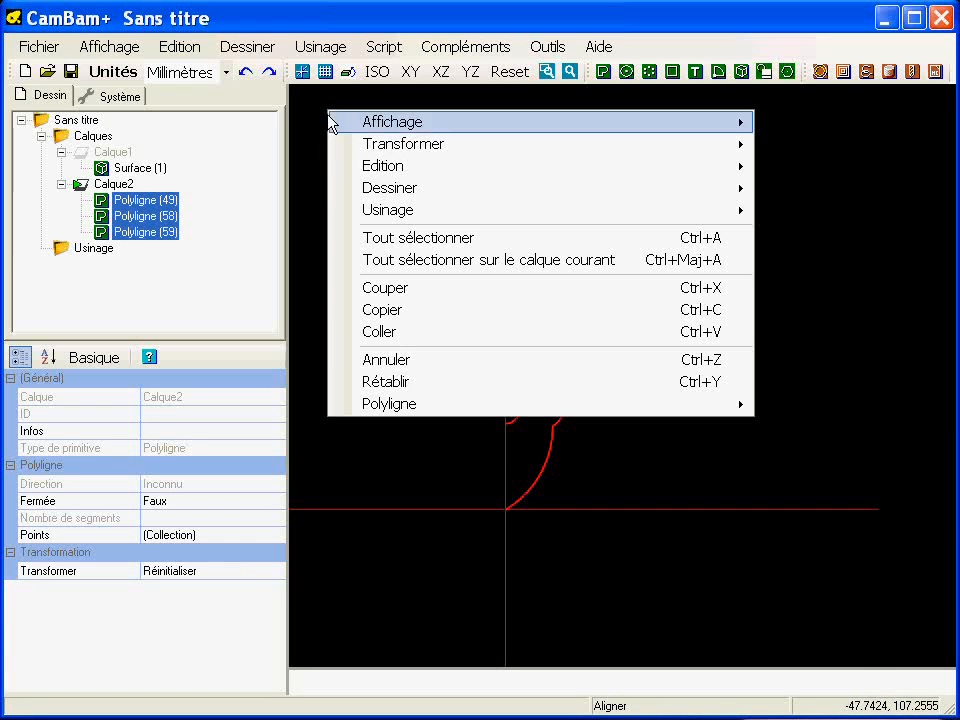
{"action": "mouse_move", "coordinate": [355, 168]}
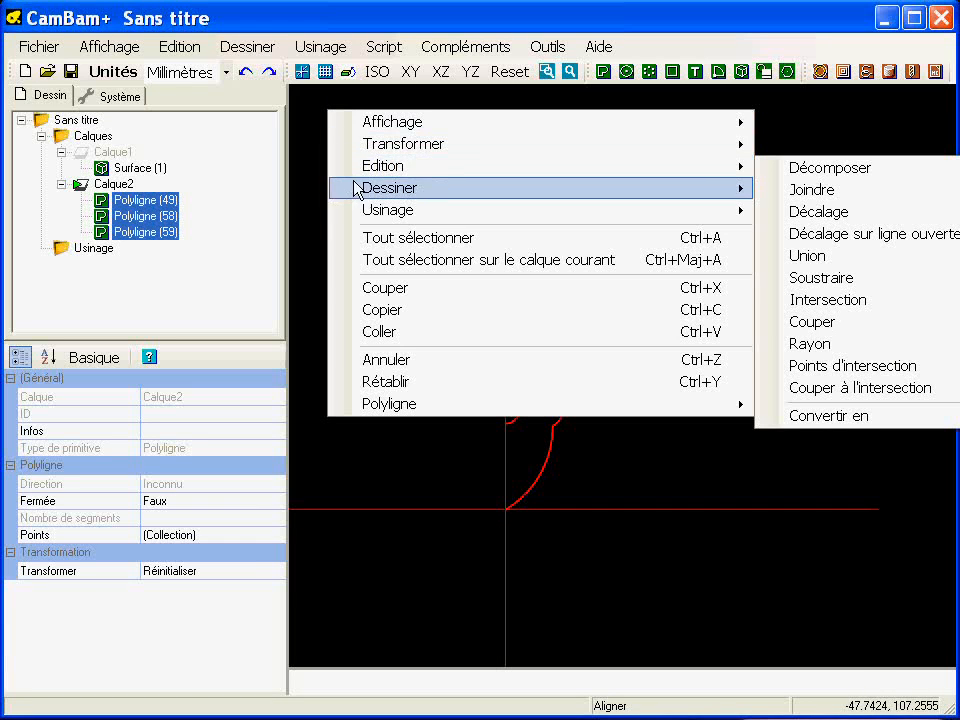
{"action": "mouse_move", "coordinate": [380, 147]}
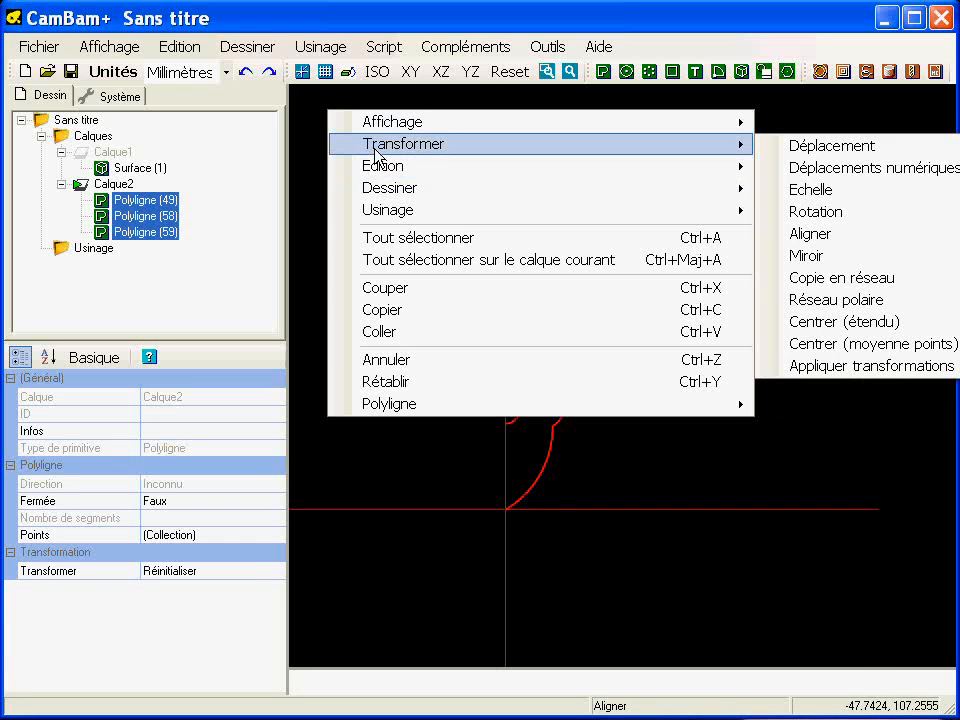
{"action": "left_click", "coordinate": [857, 258]}
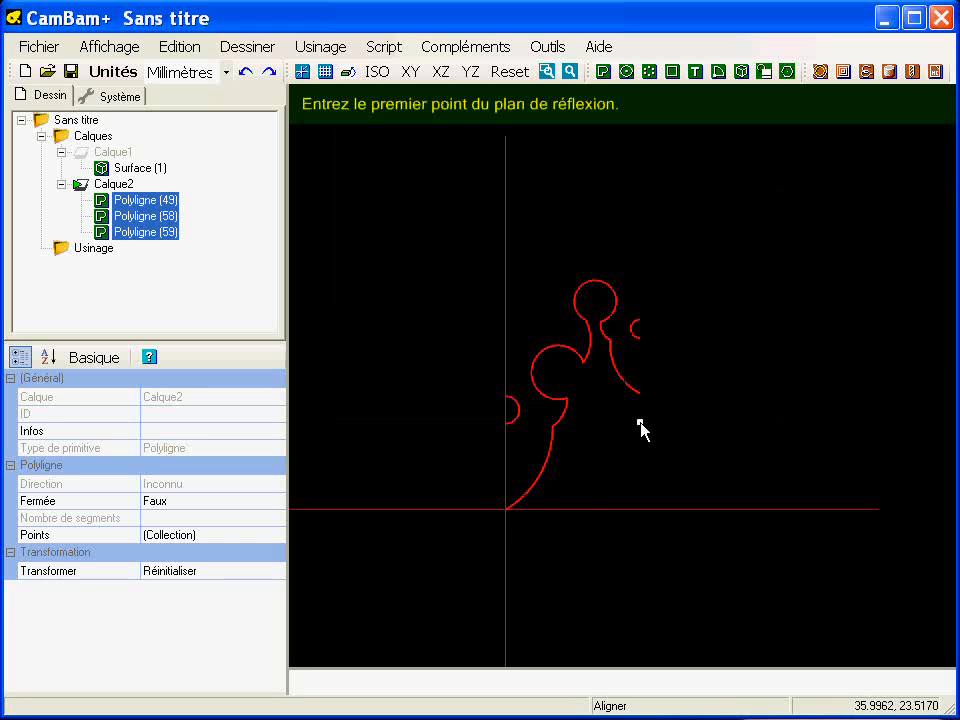
{"action": "left_click", "coordinate": [506, 512]}
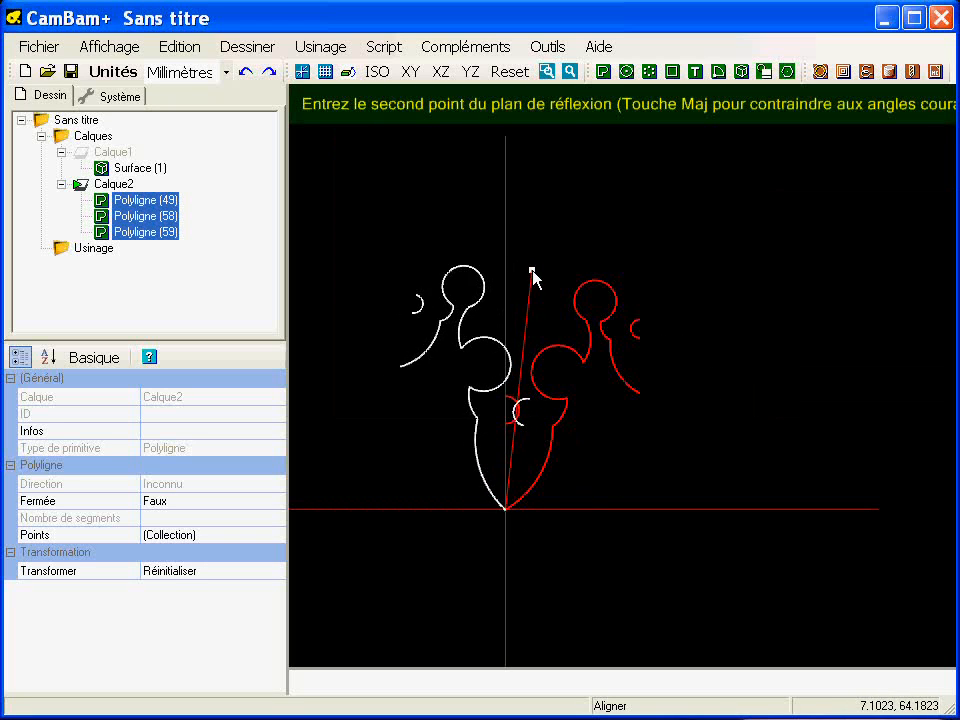
{"action": "left_click", "coordinate": [535, 232], "text": "shift"}
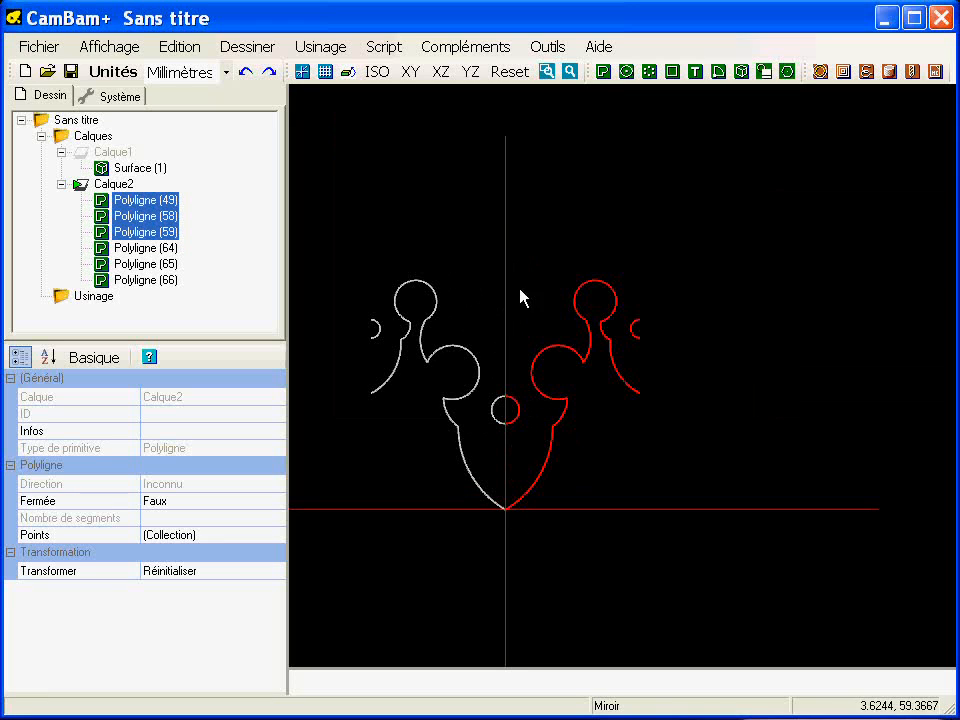
{"action": "key", "text": "Escape"}
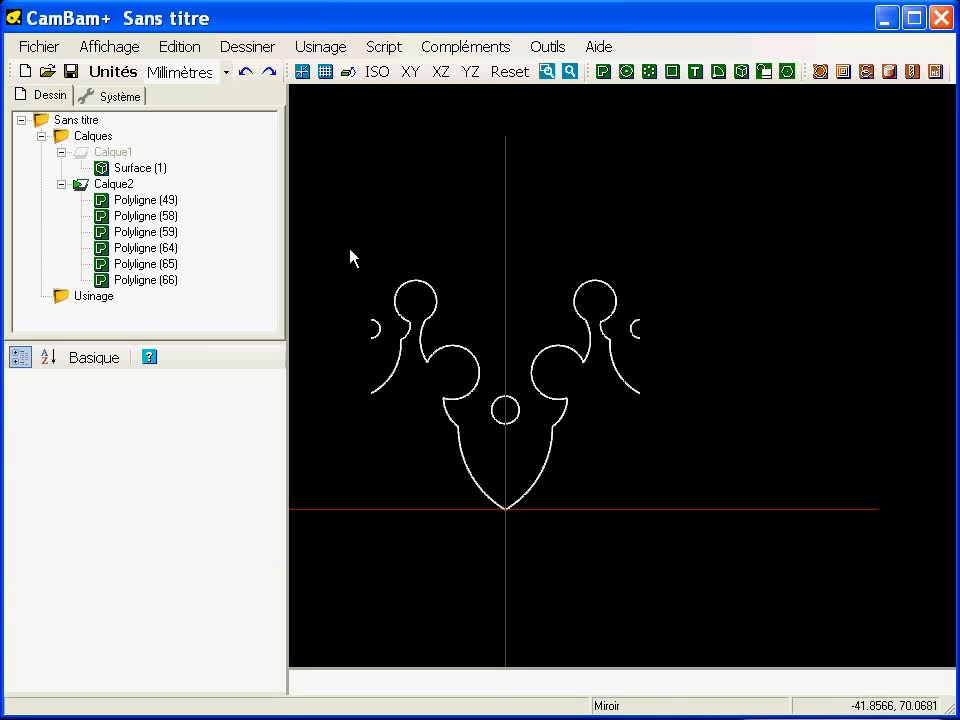
Step: Join the original and mirrored polylines into a continuous outline and a closed central hole
{"action": "mouse_move", "coordinate": [329, 212]}
{"action": "left_mouse_down"}
{"action": "mouse_move", "coordinate": [660, 552]}
{"action": "mouse_move", "coordinate": [727, 562]}
{"action": "left_mouse_up"}
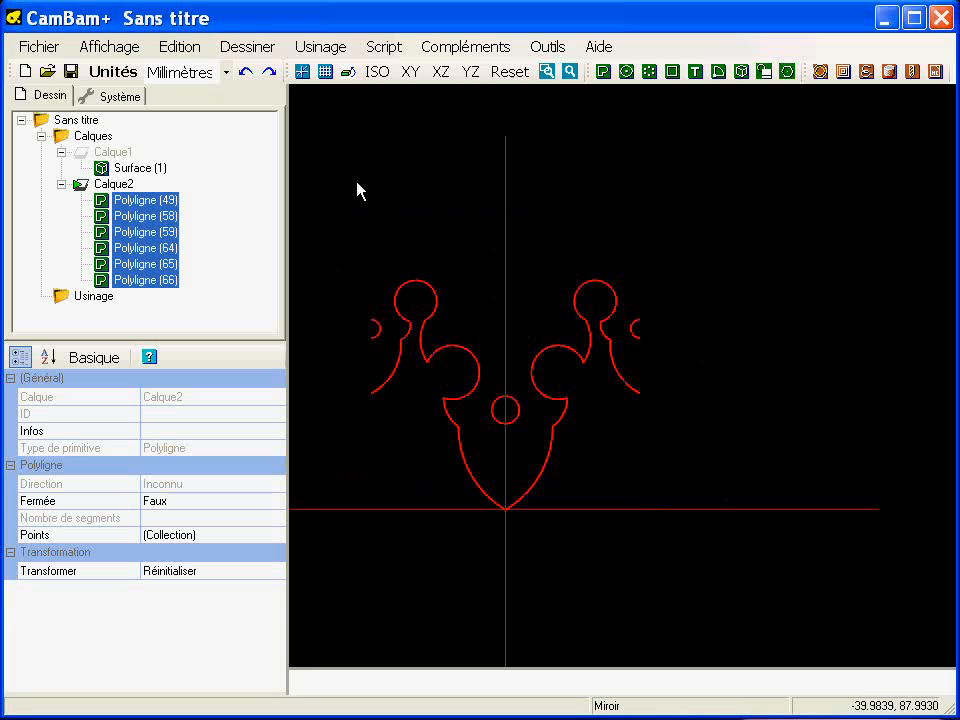
{"action": "right_click", "coordinate": [320, 129]}
{"action": "mouse_move", "coordinate": [446, 184]}
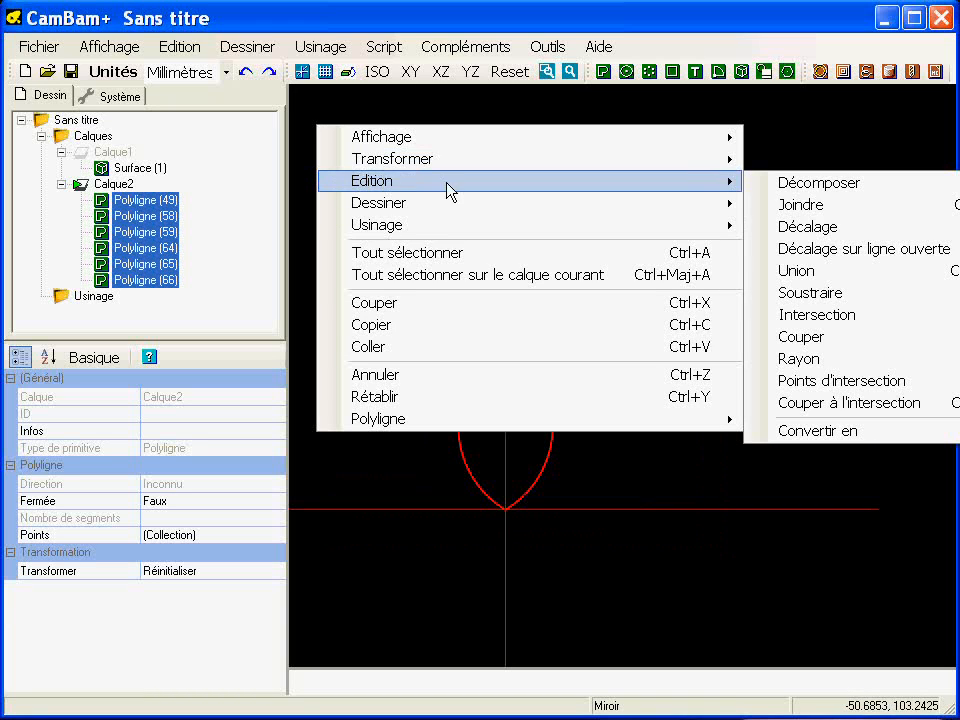
{"action": "left_click", "coordinate": [813, 206]}
{"action": "left_click", "coordinate": [776, 364]}
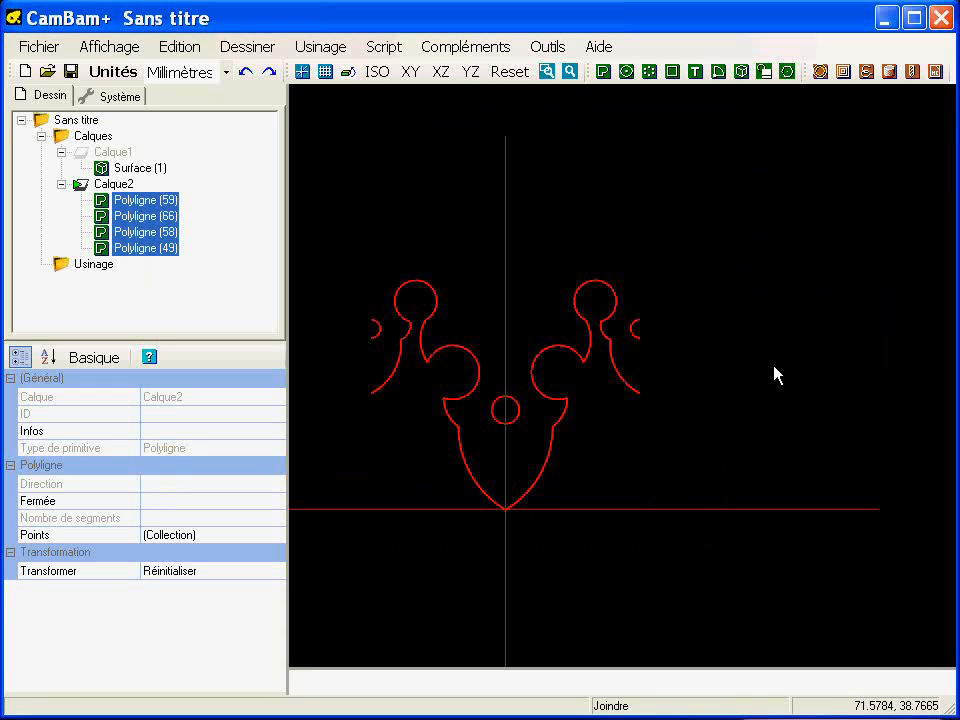
Step: Mirror a copy of the whole pattern across a vertical line through the outline's right endpoint
{"action": "middle_click_drag", "start_coordinate": [713, 418], "coordinate": [638, 418]}
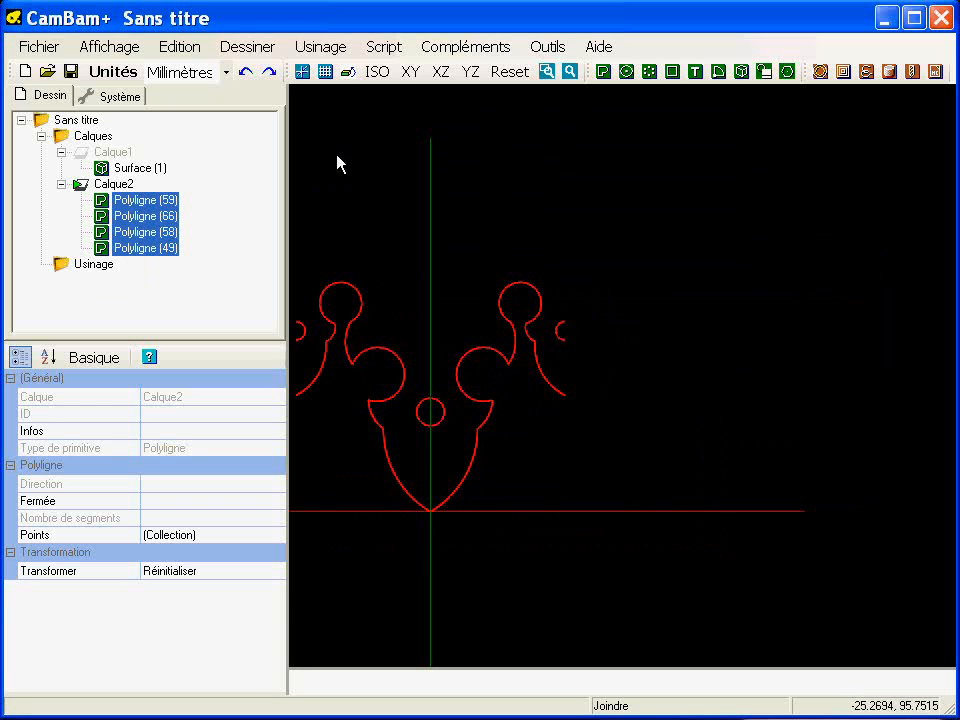
{"action": "right_click", "coordinate": [306, 122]}
{"action": "mouse_move", "coordinate": [347, 180]}
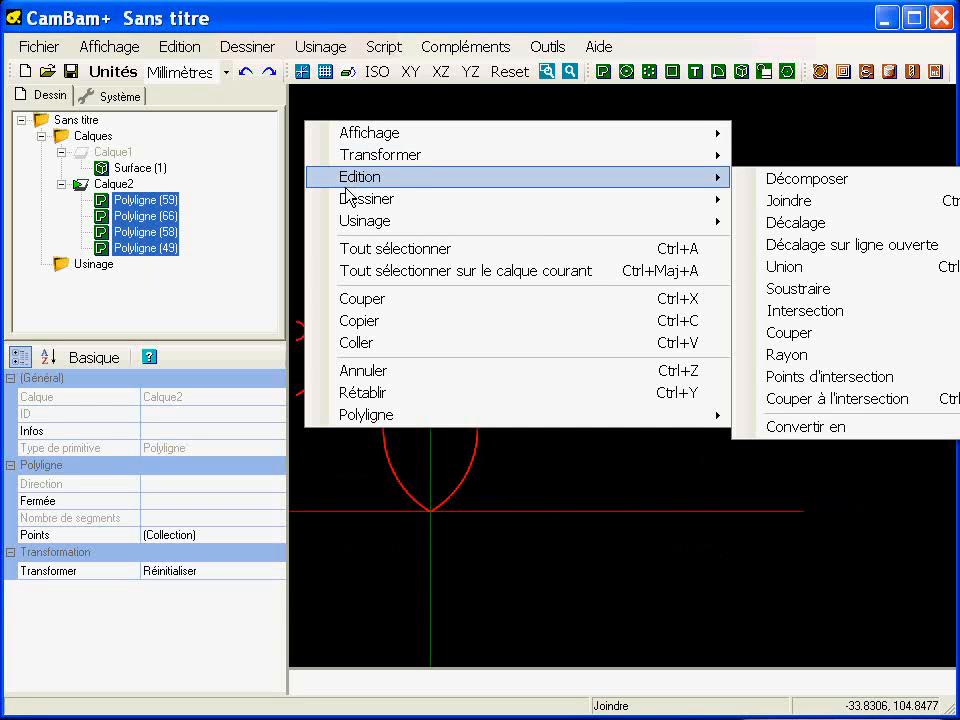
{"action": "left_click", "coordinate": [838, 270]}
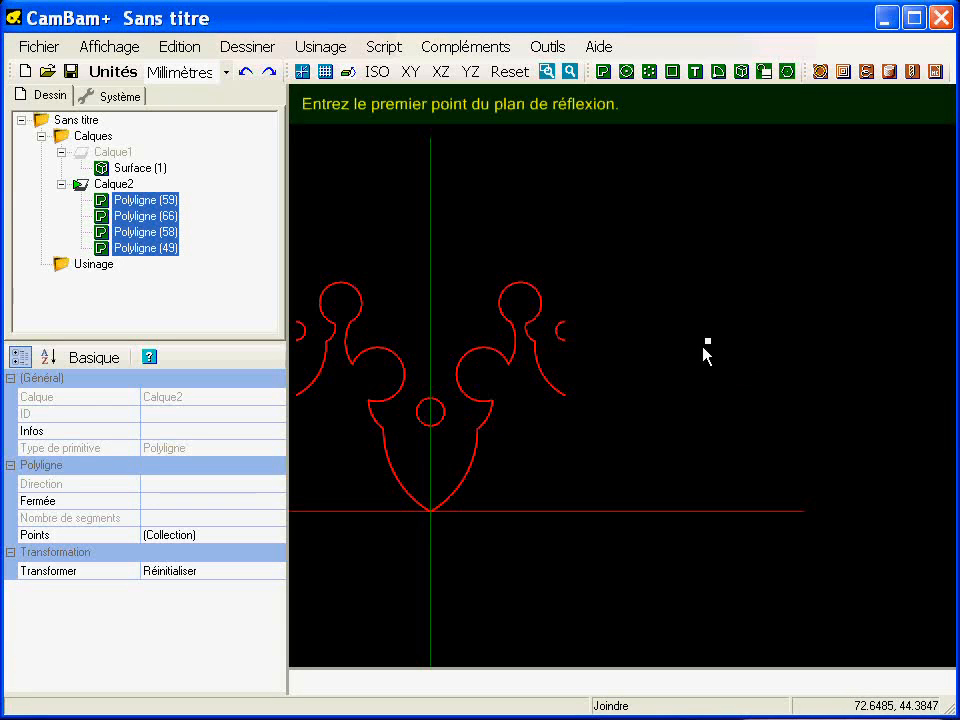
{"action": "left_click", "coordinate": [565, 396]}
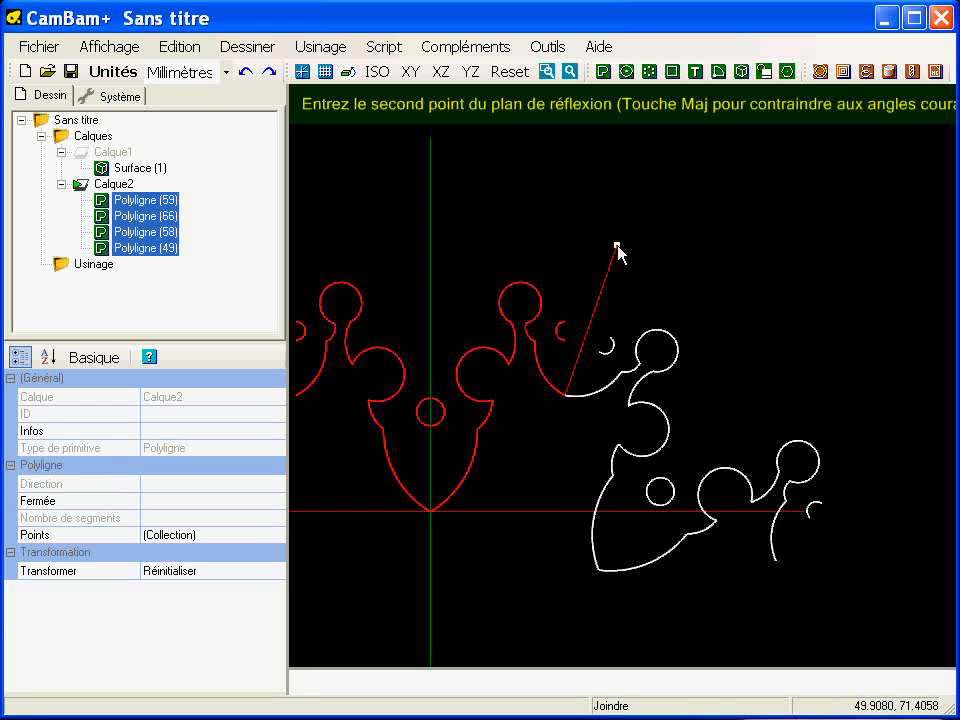
{"action": "left_click", "coordinate": [567, 193]}
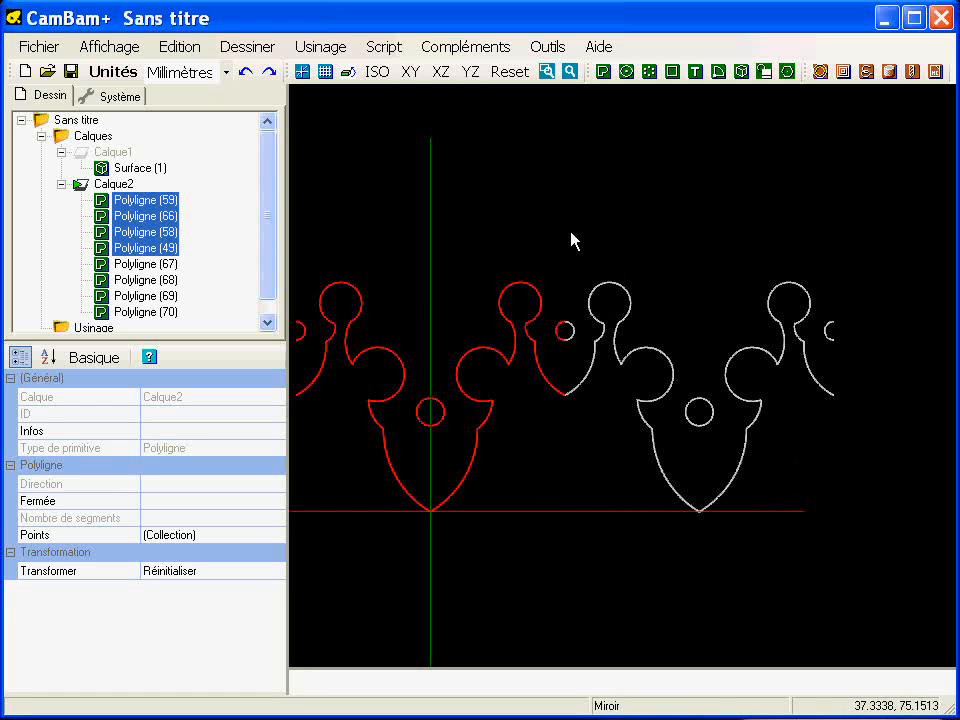
Step: Add the mirrored outline and its adjoining half circle to the selection and join them with the original pattern
{"action": "left_click", "coordinate": [579, 396], "text": "ctrl"}
{"action": "left_click", "coordinate": [575, 334], "text": "ctrl"}
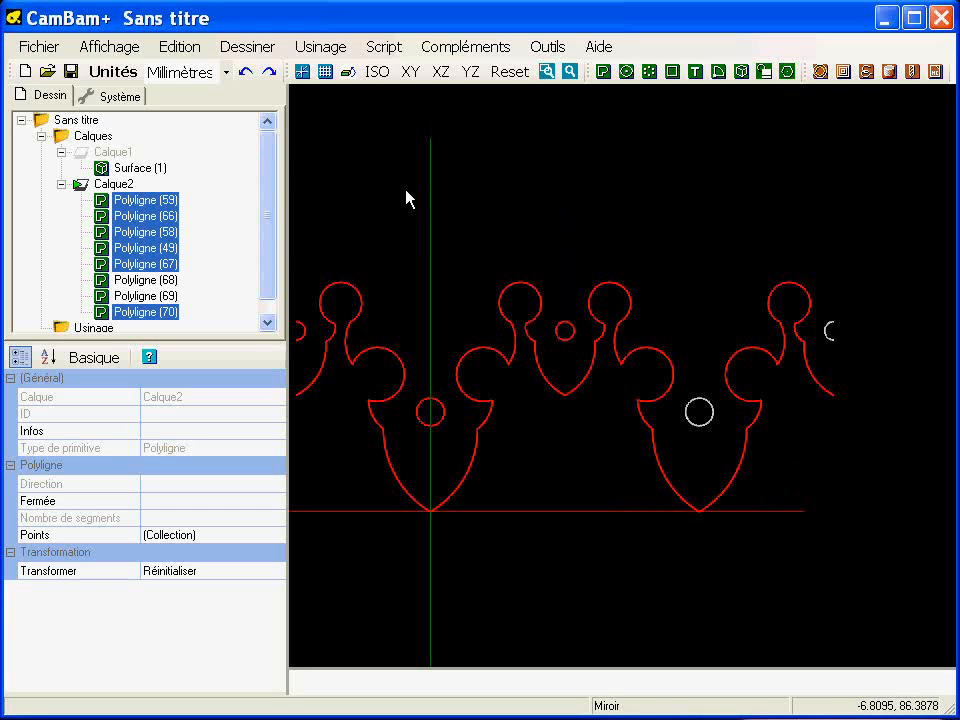
{"action": "key", "text": "ctrl+j"}
{"action": "key", "text": "Return"}
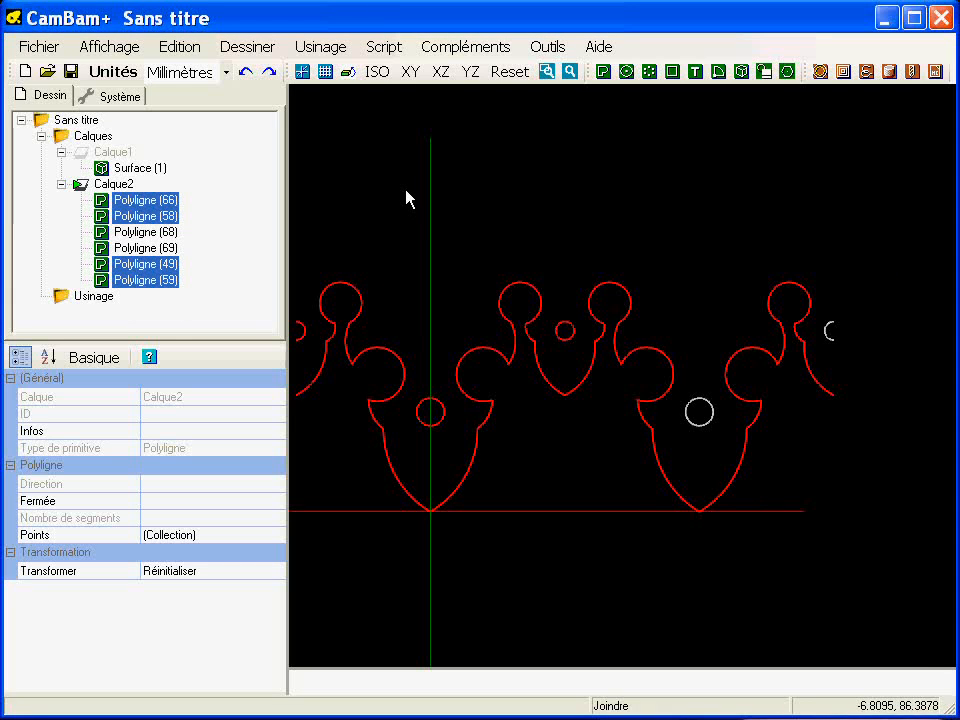
{"action": "left_click", "coordinate": [407, 197]}
Step: Examine the joined outline and its polyline points to check that it is continuous across both motifs
{"action": "scroll", "coordinate": [489, 221], "scroll_direction": "down", "scroll_amount": 3}
{"action": "scroll", "coordinate": [587, 382], "scroll_direction": "up", "scroll_amount": 2}
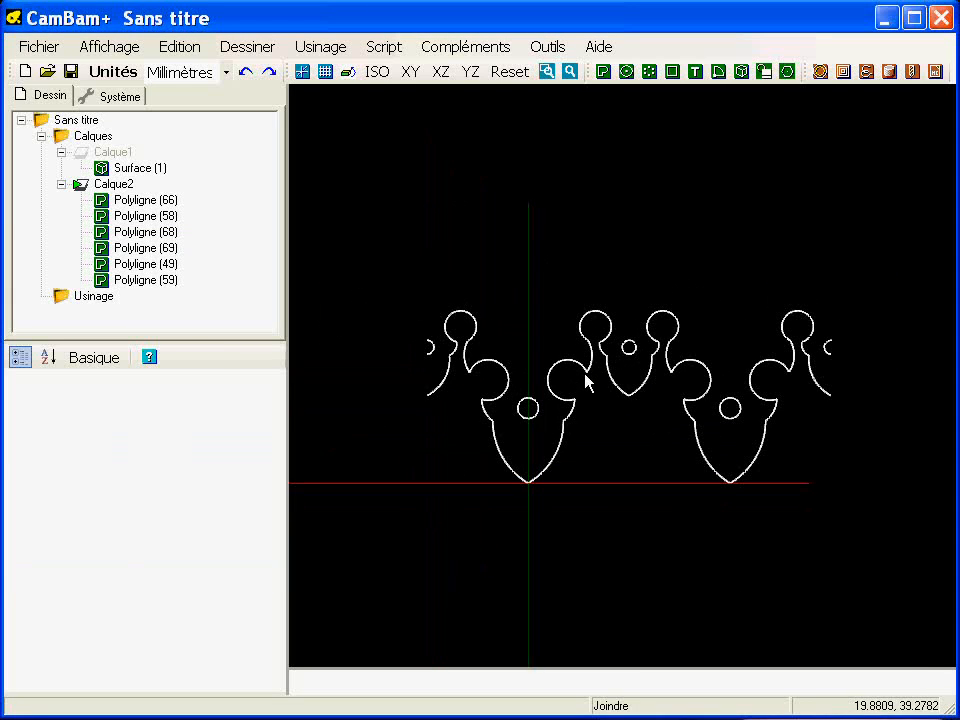
{"action": "scroll", "coordinate": [484, 407], "scroll_direction": "up", "scroll_amount": 2}
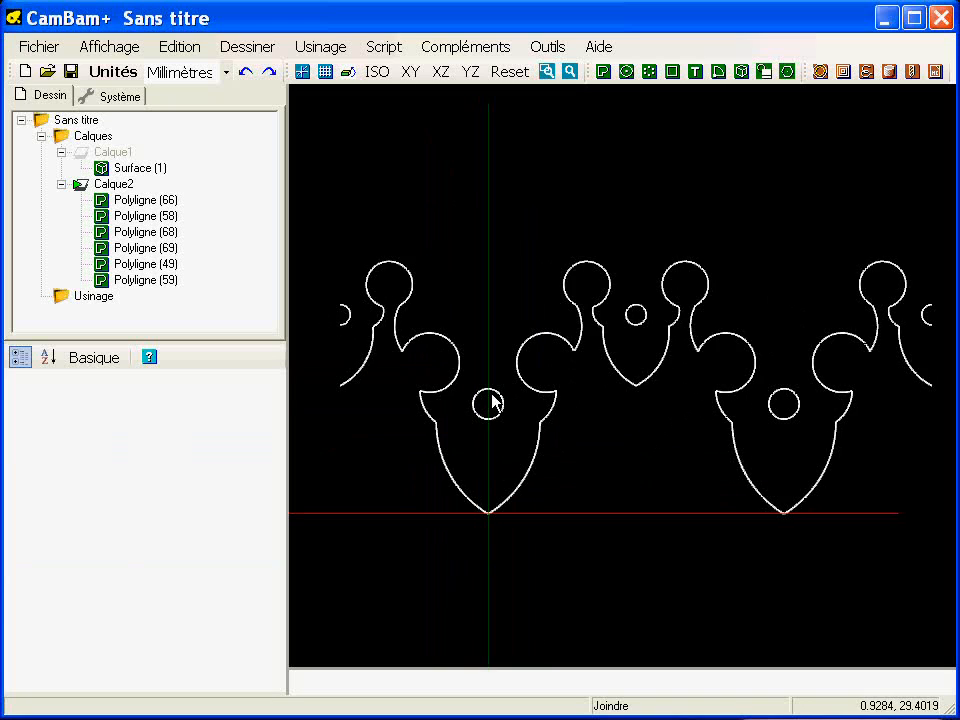
{"action": "double_click", "coordinate": [455, 387]}
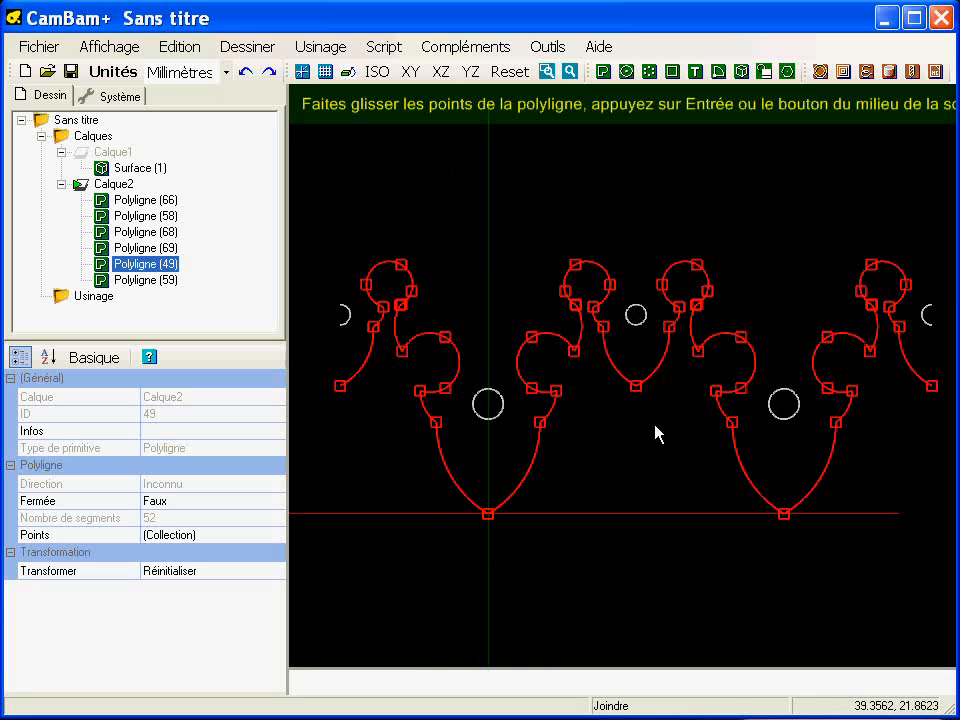
{"action": "key", "text": "Return"}
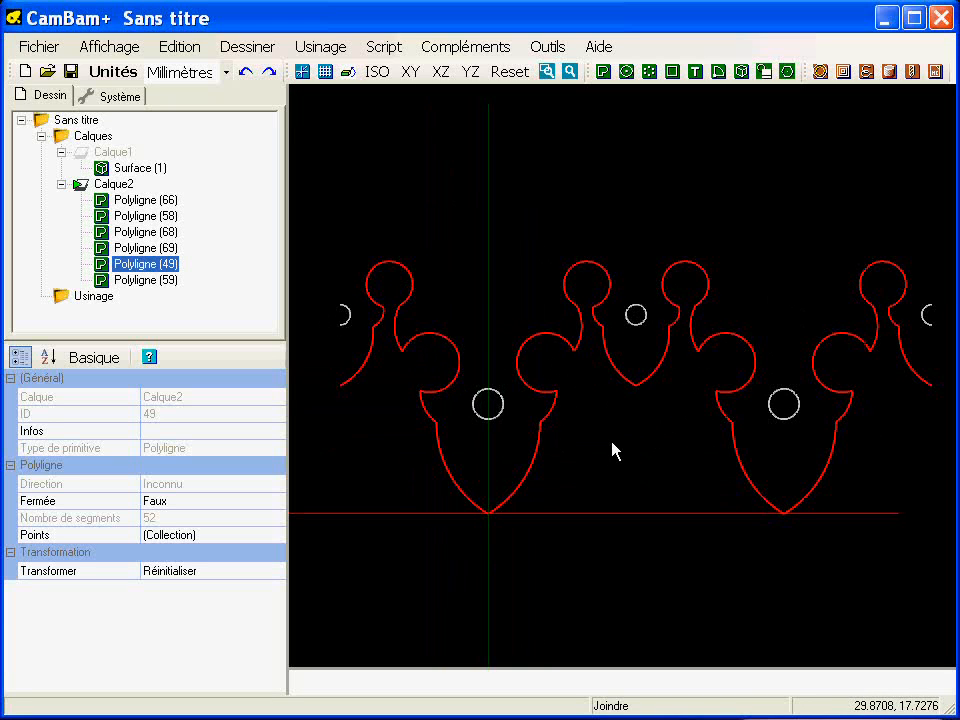
{"action": "scroll", "coordinate": [587, 450], "scroll_direction": "down", "scroll_amount": 2}
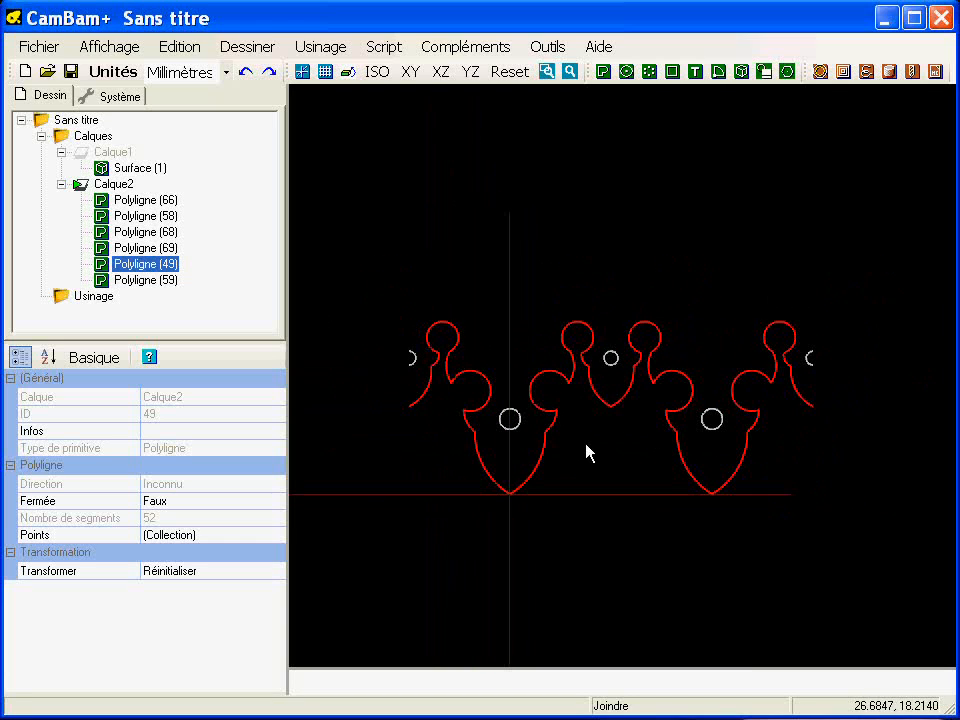
{"action": "middle_click_drag", "start_coordinate": [632, 446], "coordinate": [598, 450]}
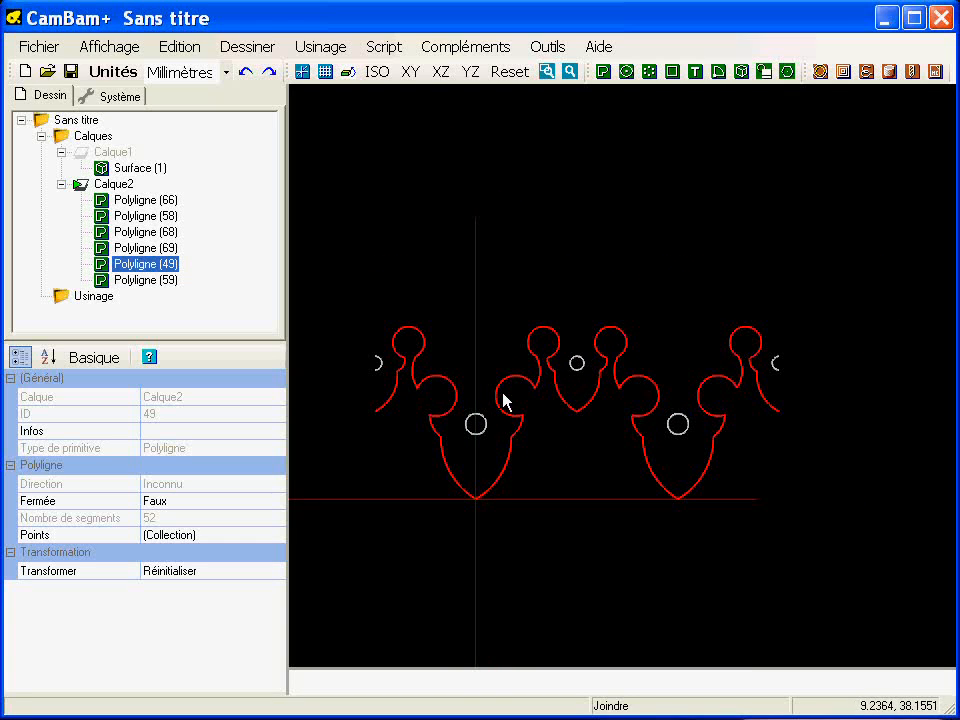